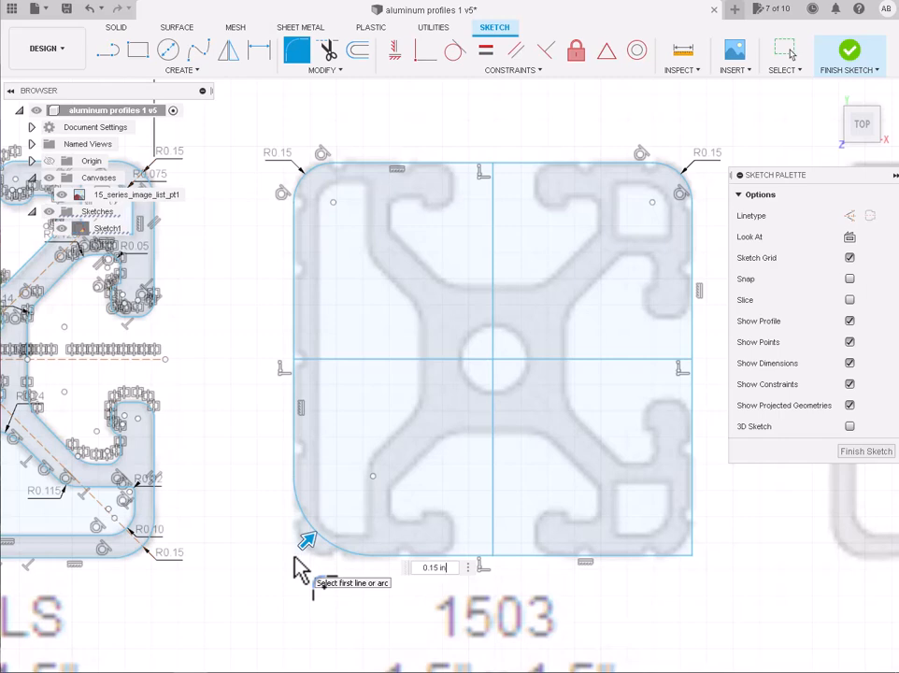
Fillet the two lower corners of the 1503 profile outline with a 0.15 in radius.
key("Return")
left_click(290, 56)
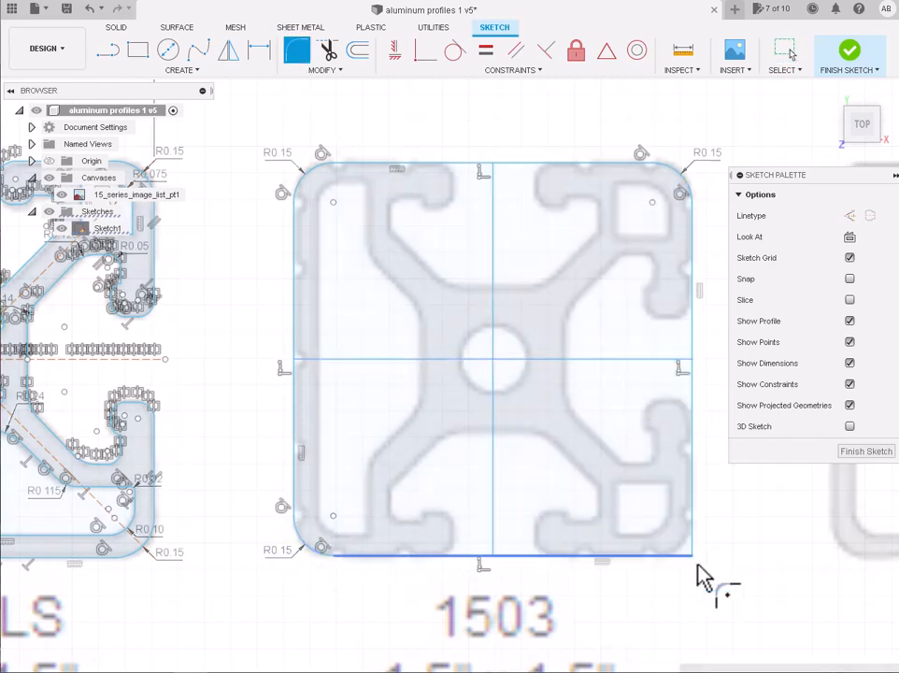
left_click(696, 568)
key("Return")
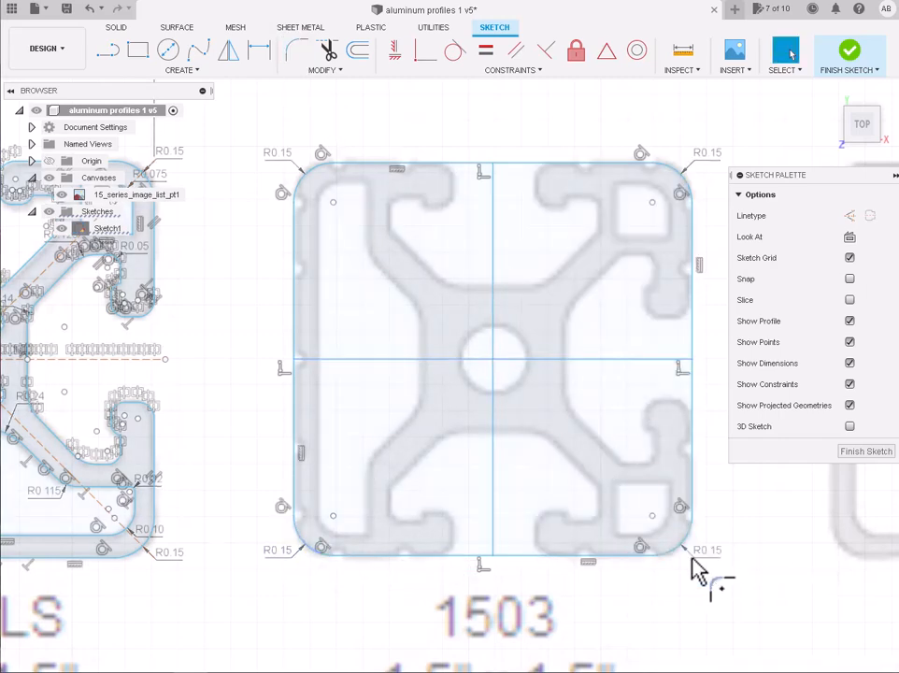
Draw a 0.25 in diameter circle at the intersection of the 1503 profile's centre lines.
left_click(166, 51)
left_click(492, 358)
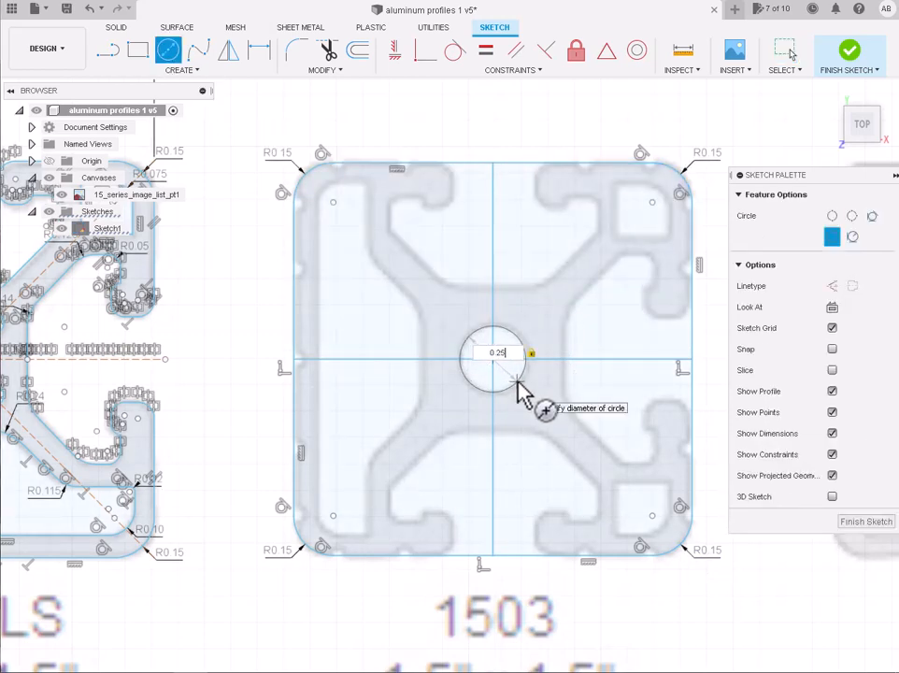
type("0.25")
key("Return")
key("Escape")
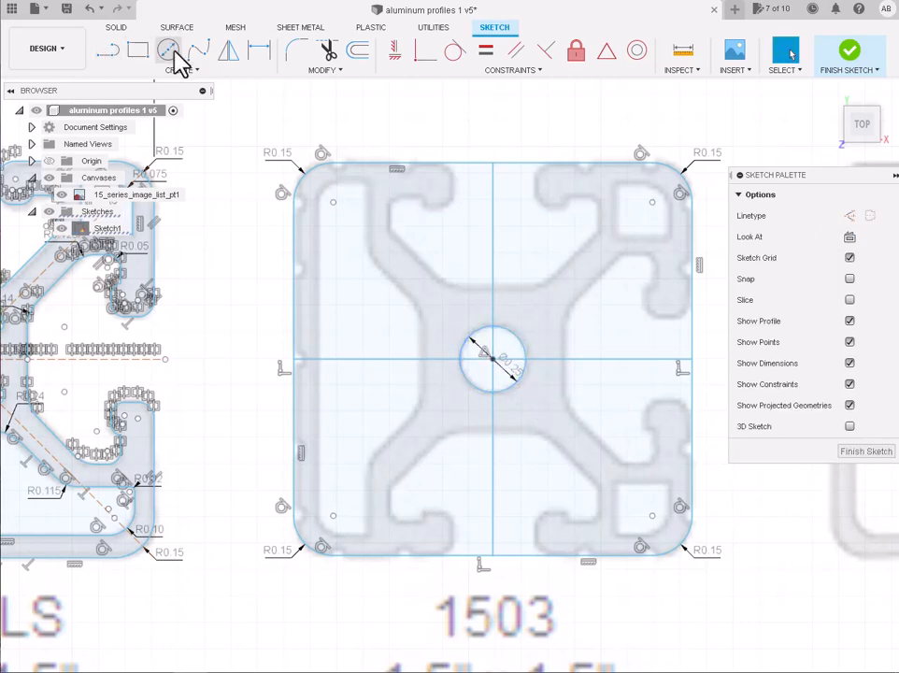
Sketch a horizontal line about 0.235 in long from the vertical centre line leftward along the upper slot's floor.
left_click(107, 51)
scroll(488, 288, "up", 5)
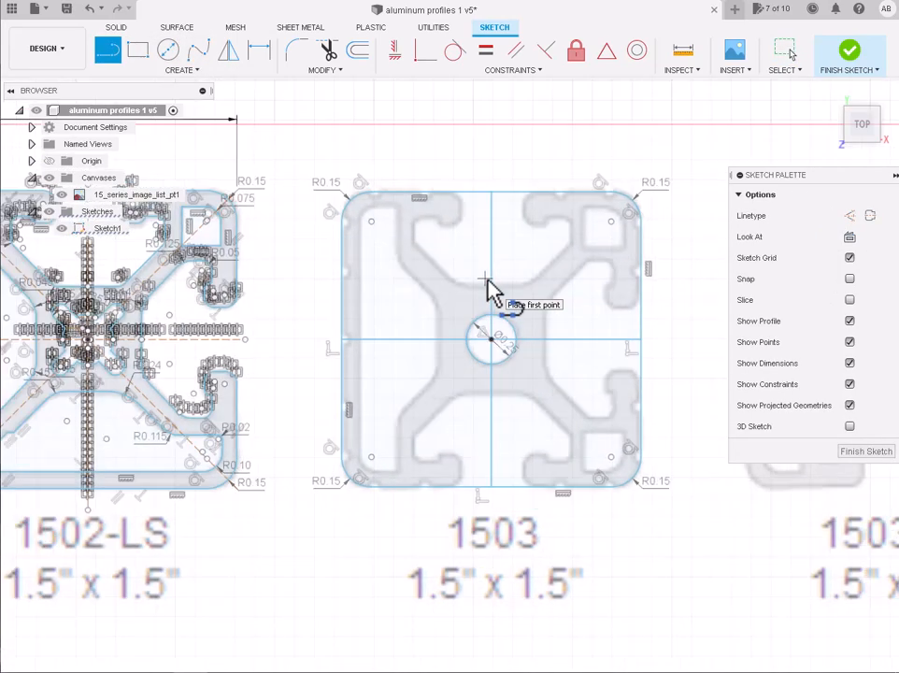
scroll(486, 280, "up", 1)
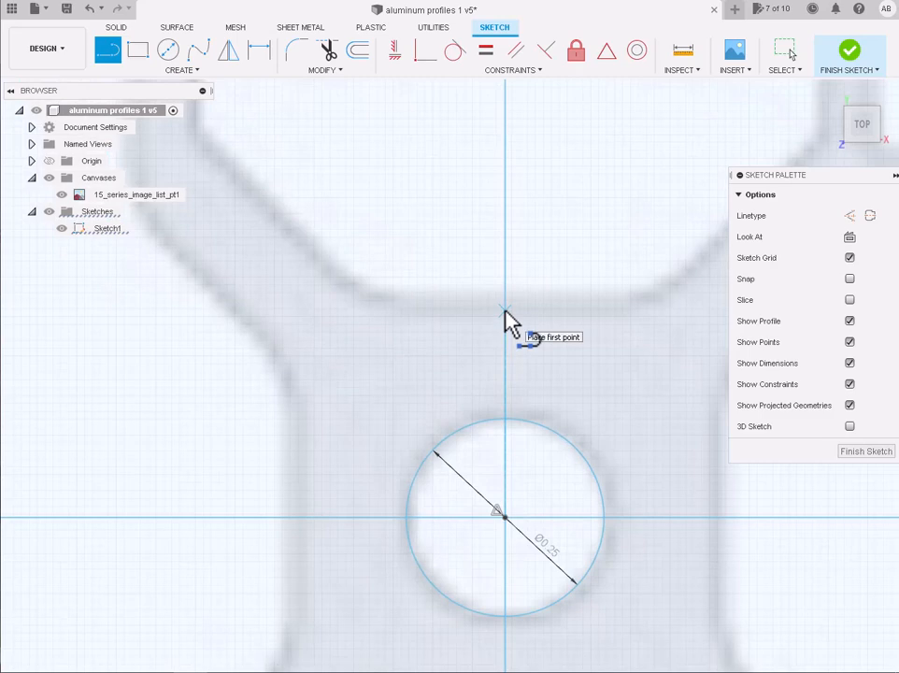
left_click(505, 307)
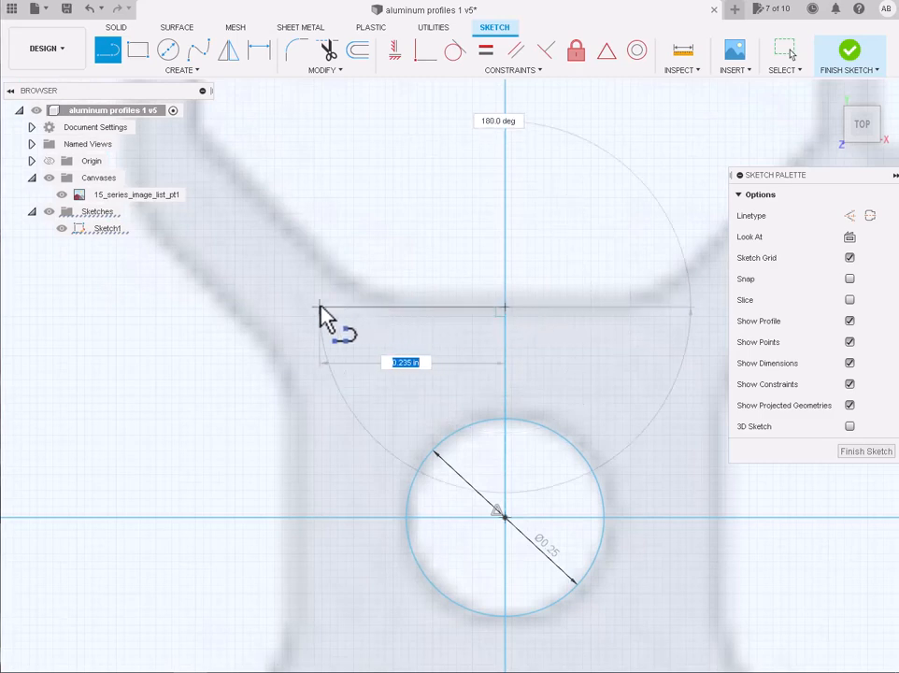
left_click(319, 307)
scroll(320, 312, "down", 4)
key("Escape")
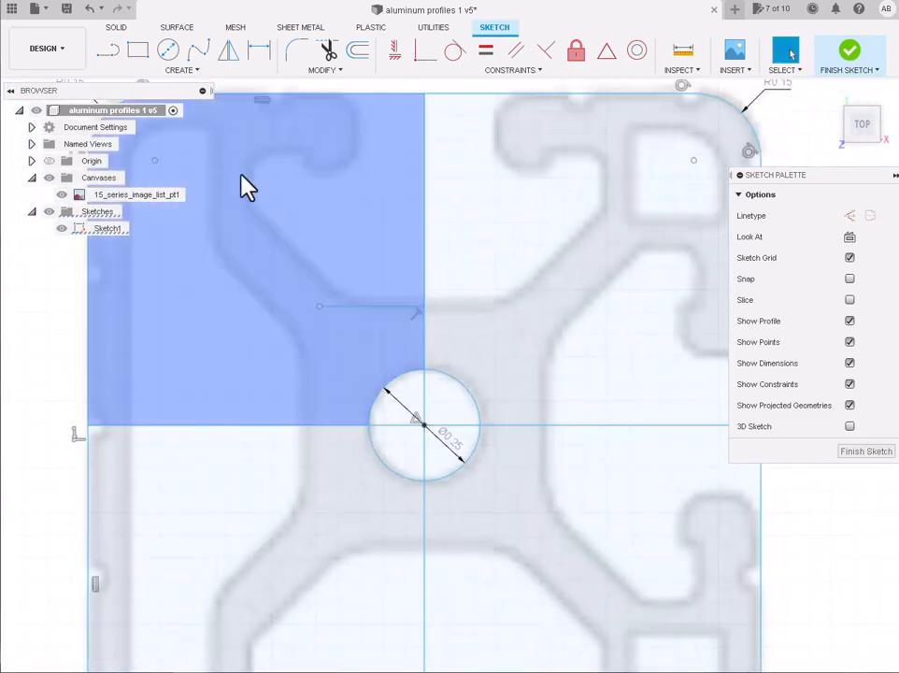
Sketch a vertical line along the upper slot's left side wall, following the canvas image.
left_click(114, 54)
scroll(250, 172, "up", 2)
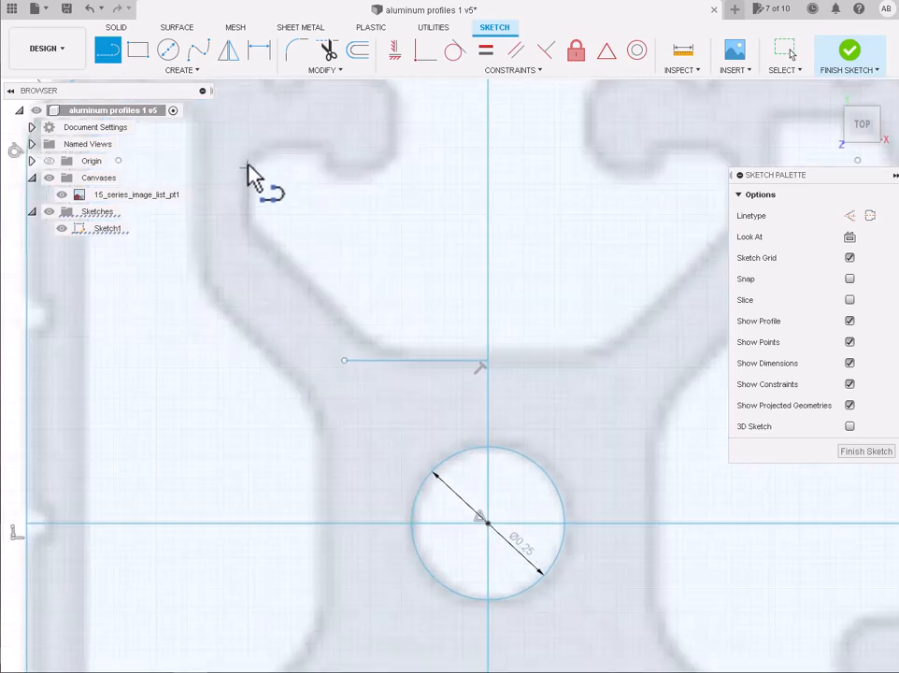
left_click(247, 165)
left_click(246, 250)
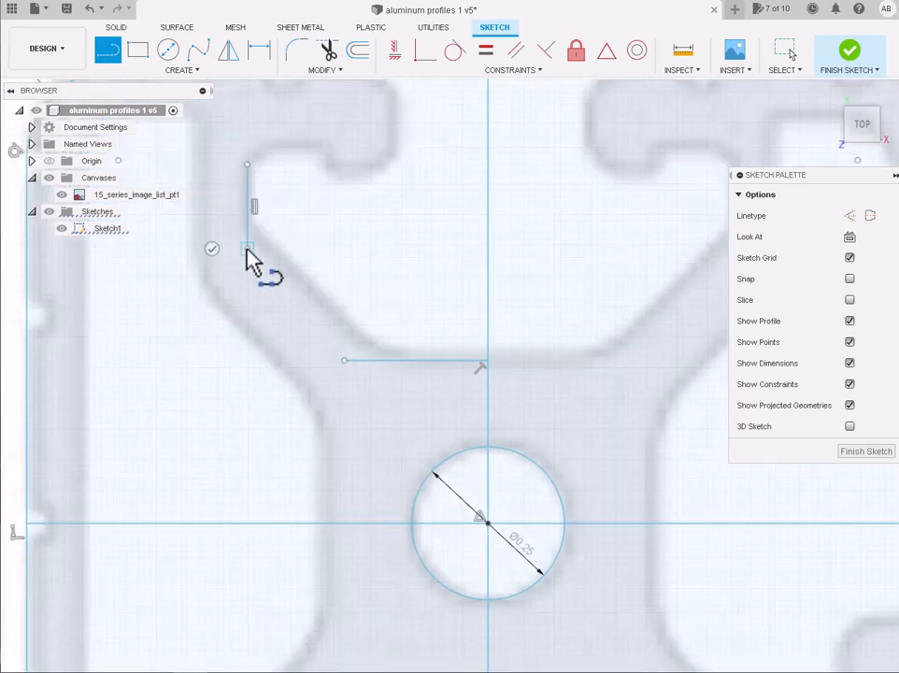
Connect the slot's side wall to its floor with a diagonal line and pull both overhanging line ends onto the diagonal's ends.
left_click(246, 223)
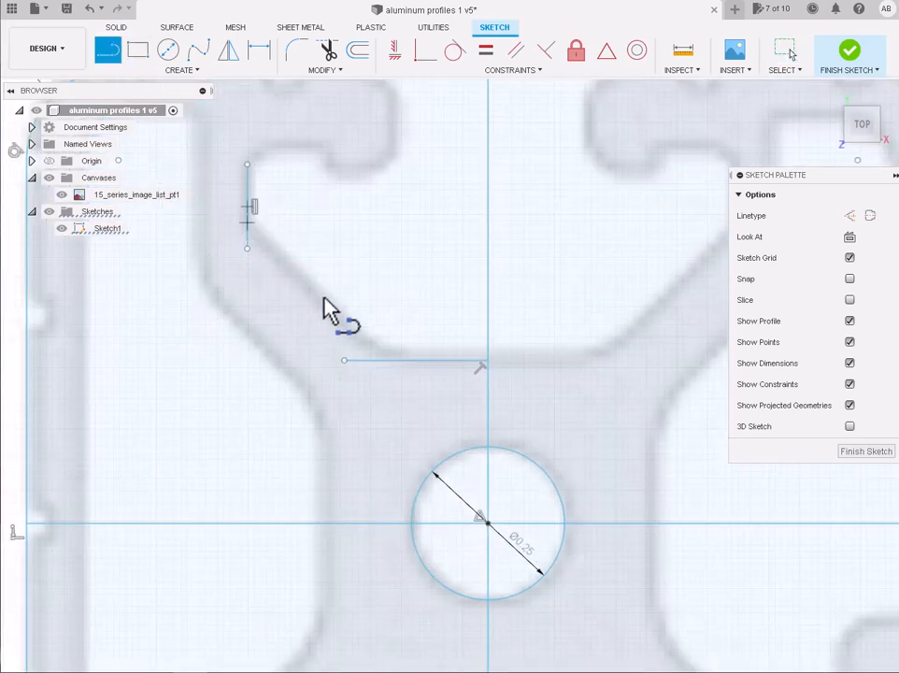
double_click(385, 361)
key("Escape")
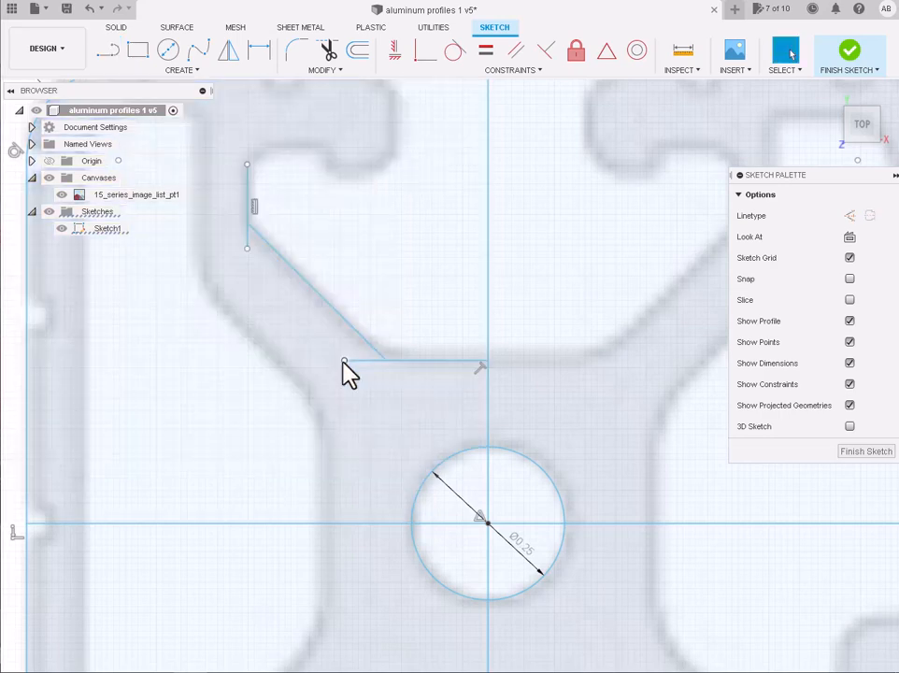
left_click_drag(344, 360, 386, 362)
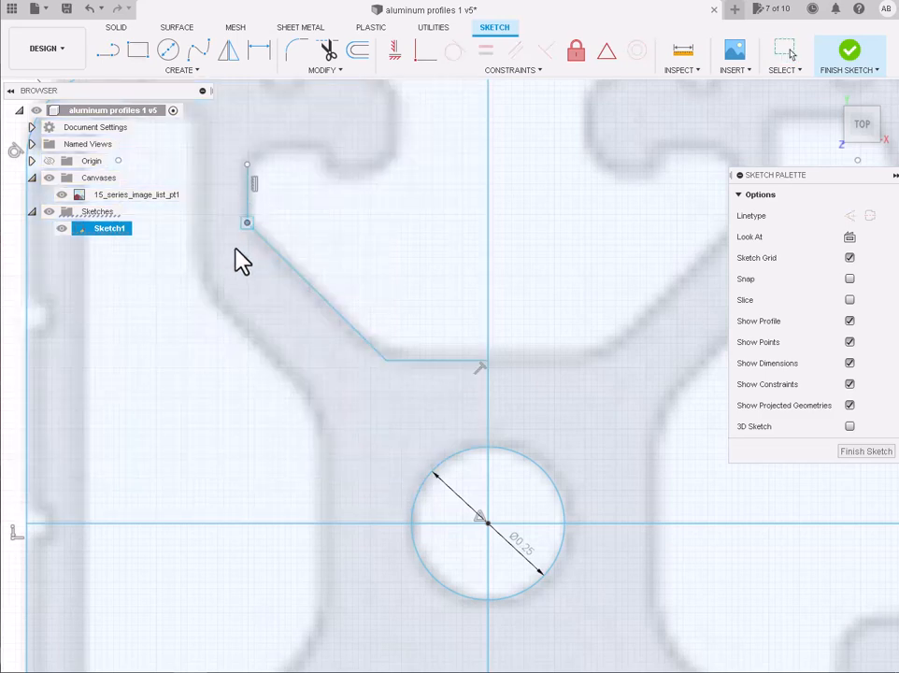
key("Escape")
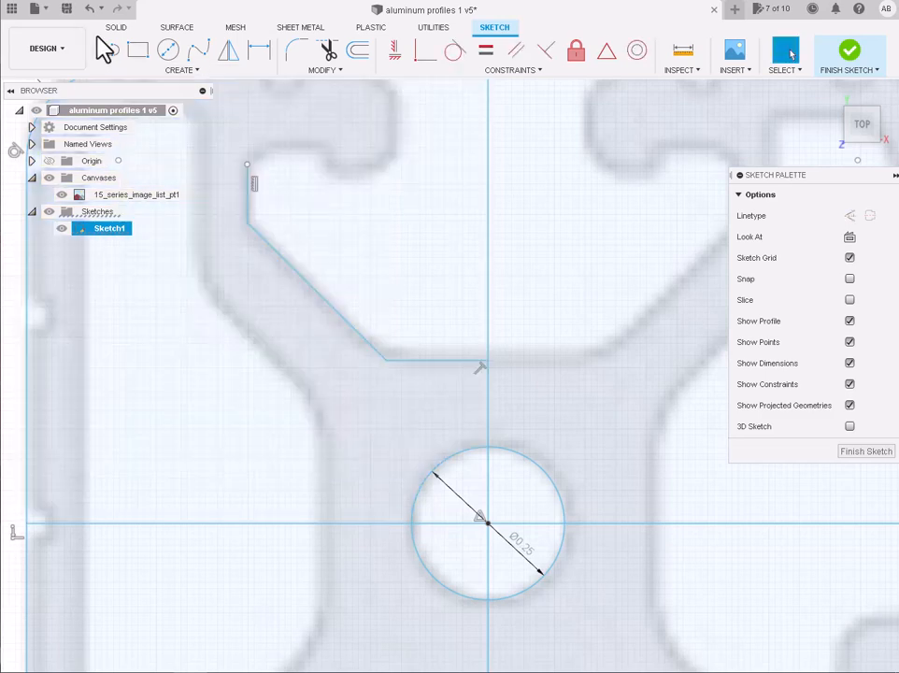
Trace the left lip's underside with a short vertical line and a horizontal line running left to the slot's side wall.
left_click(107, 49)
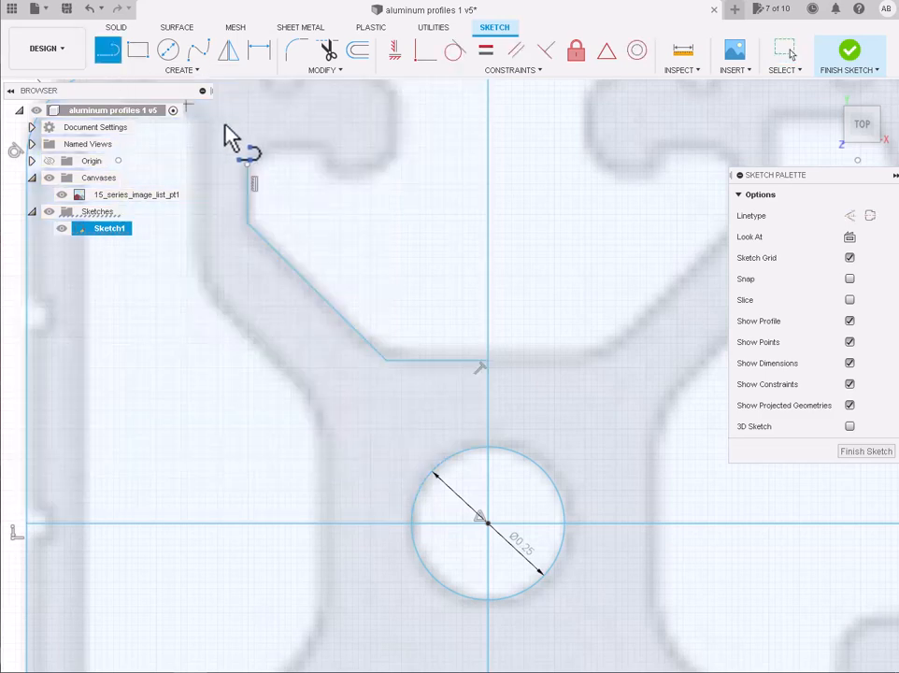
left_click(330, 167)
left_click(246, 146)
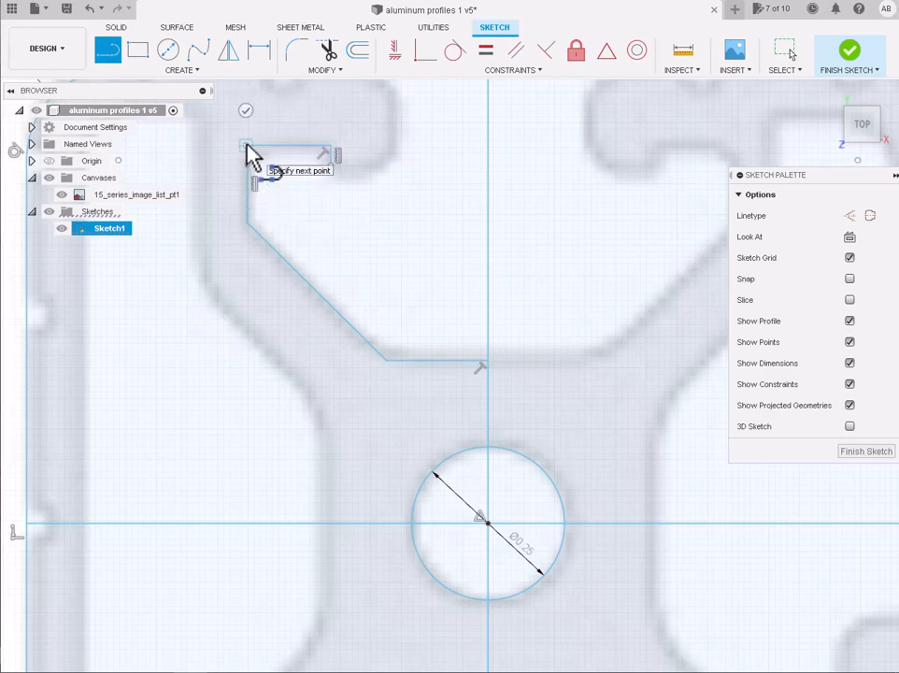
key("Escape")
Extend the slot's side wall up and join its upper end to the left end of the lip's horizontal line.
left_click(245, 147)
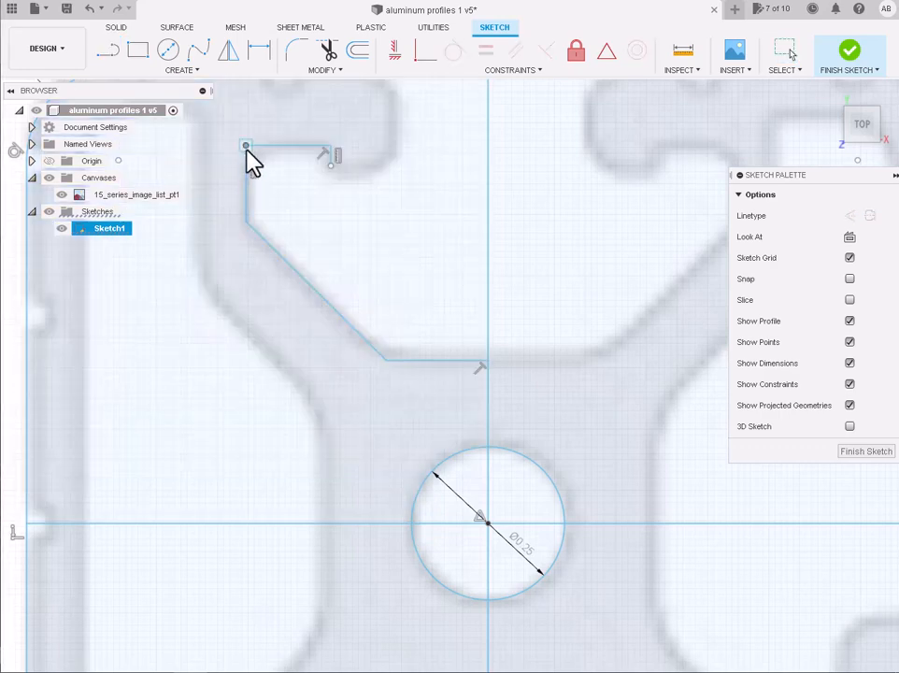
key("Escape")
scroll(250, 157, "down", 3)
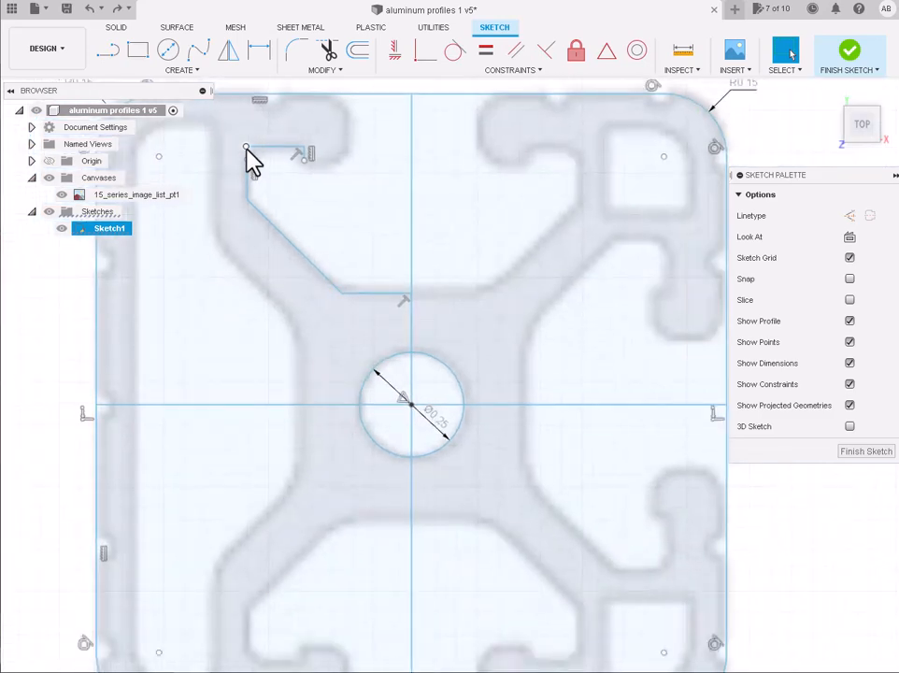
scroll(243, 136, "up", 10)
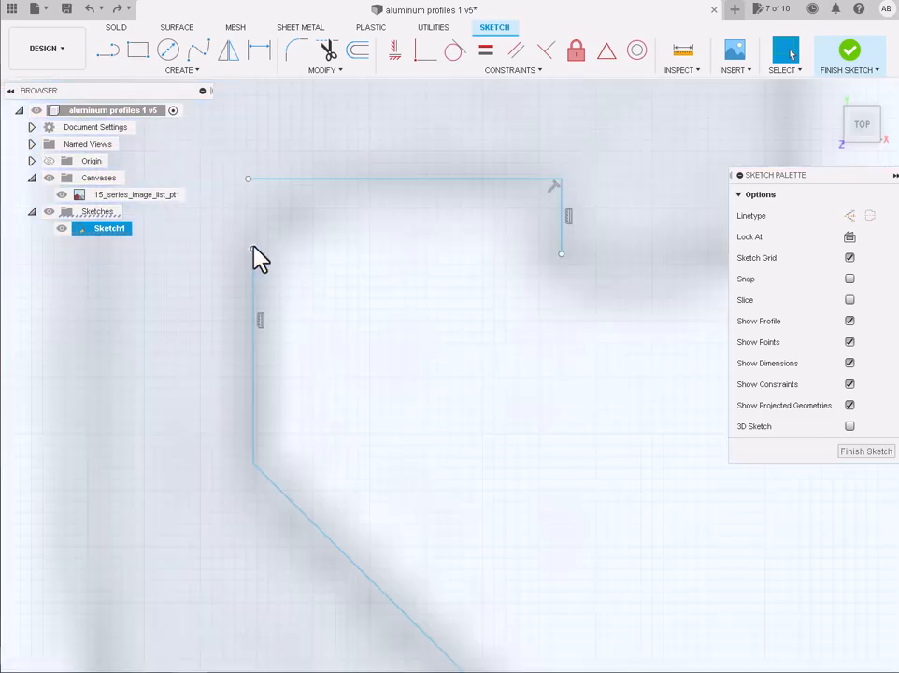
left_click_drag(253, 247, 246, 178)
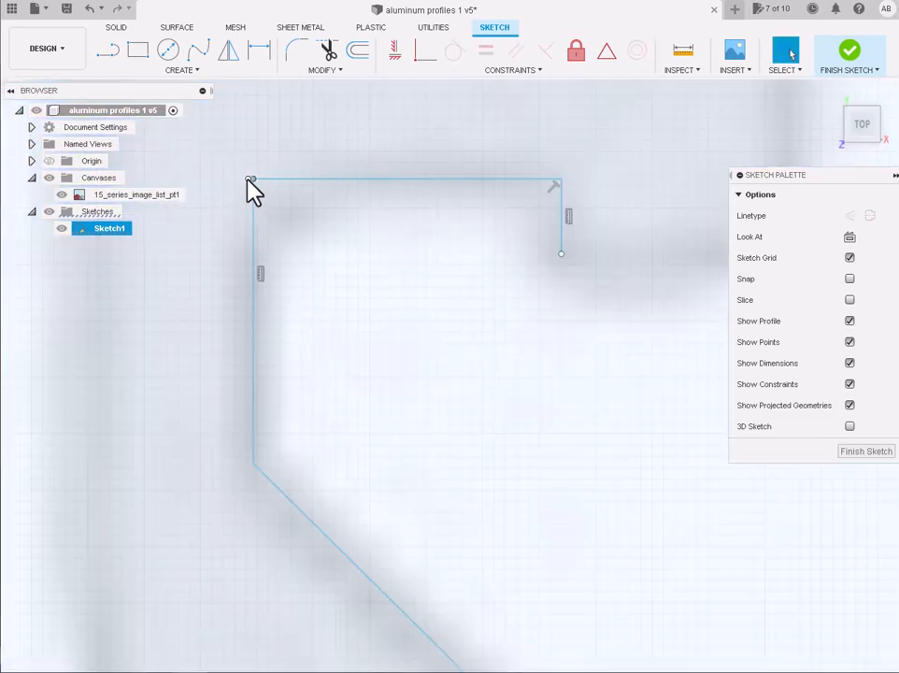
left_click(248, 180)
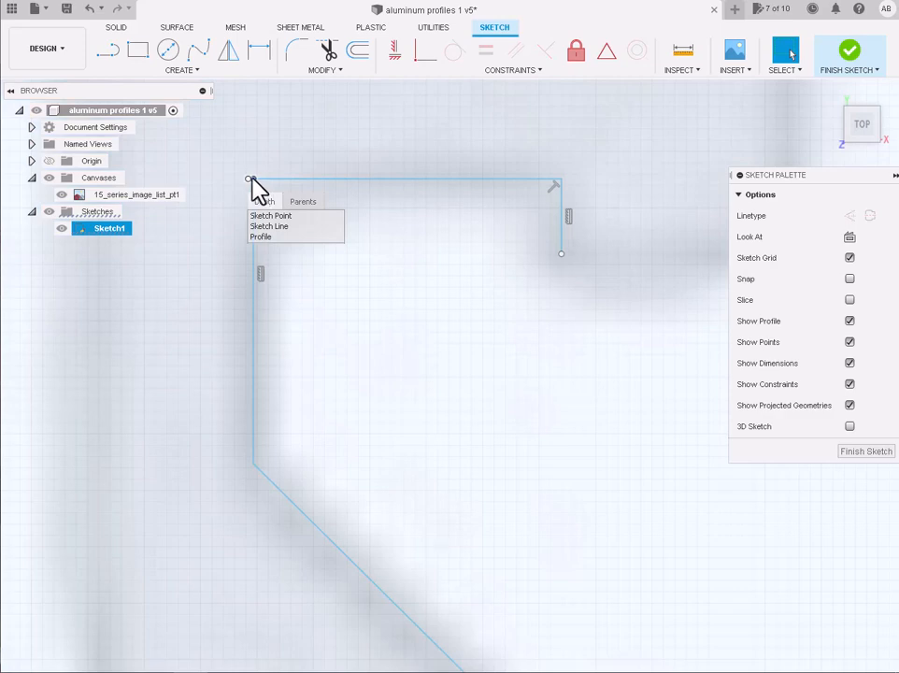
key("Escape")
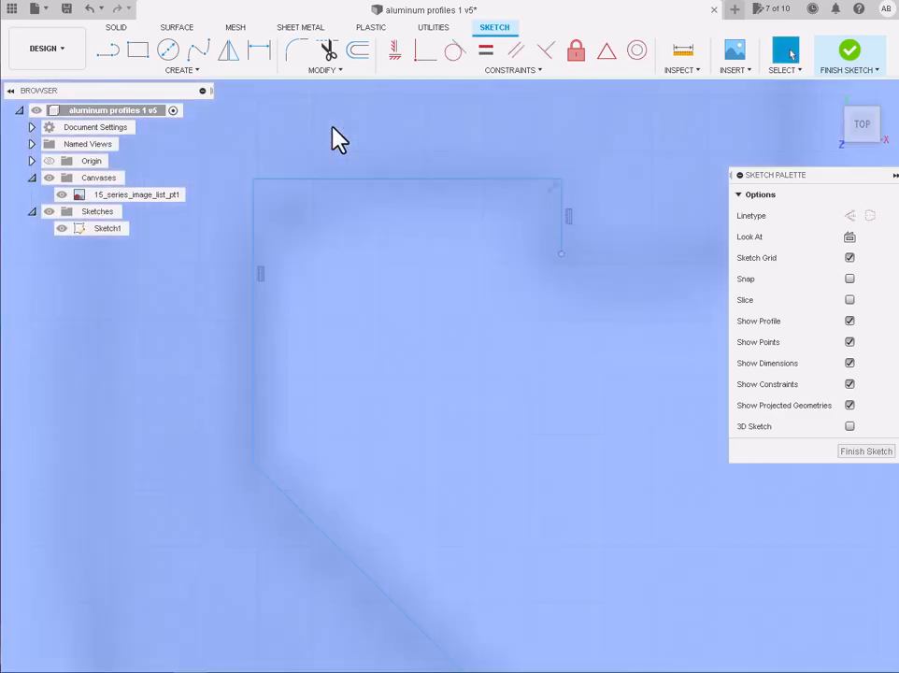
left_click(339, 140)
Fillet the corner between the lip's horizontal line and the slot's side wall with a 0.03 in radius.
scroll(338, 140, "down", 5)
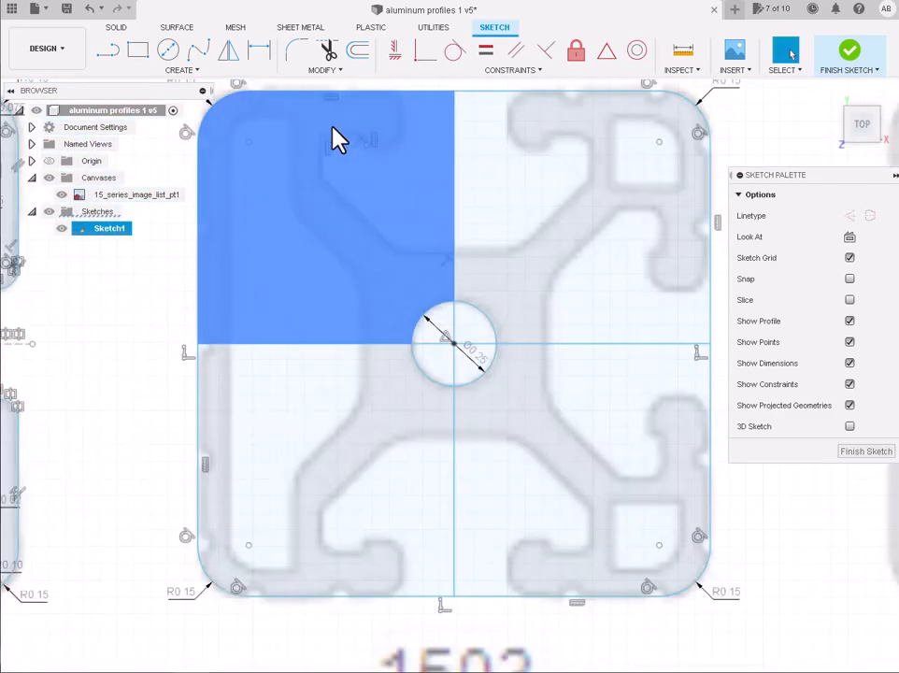
scroll(351, 100, "up", 5)
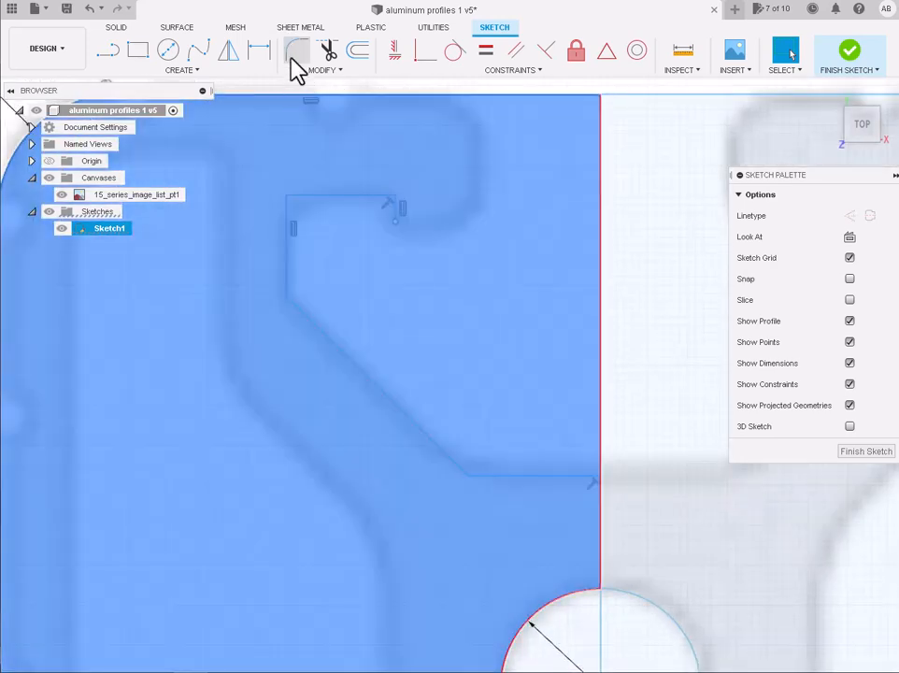
left_click(295, 50)
left_click(288, 198)
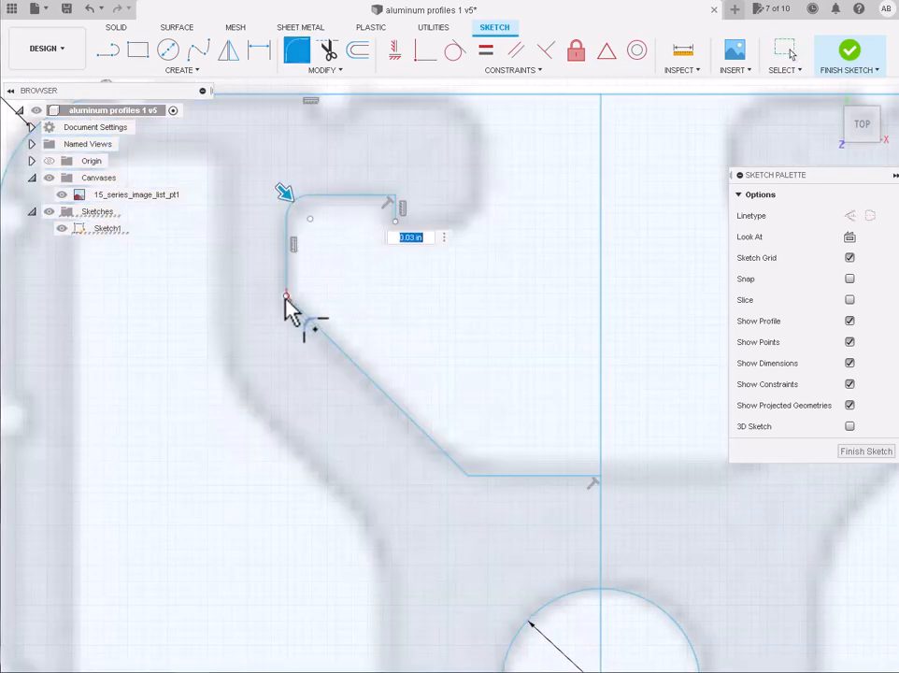
key("Return")
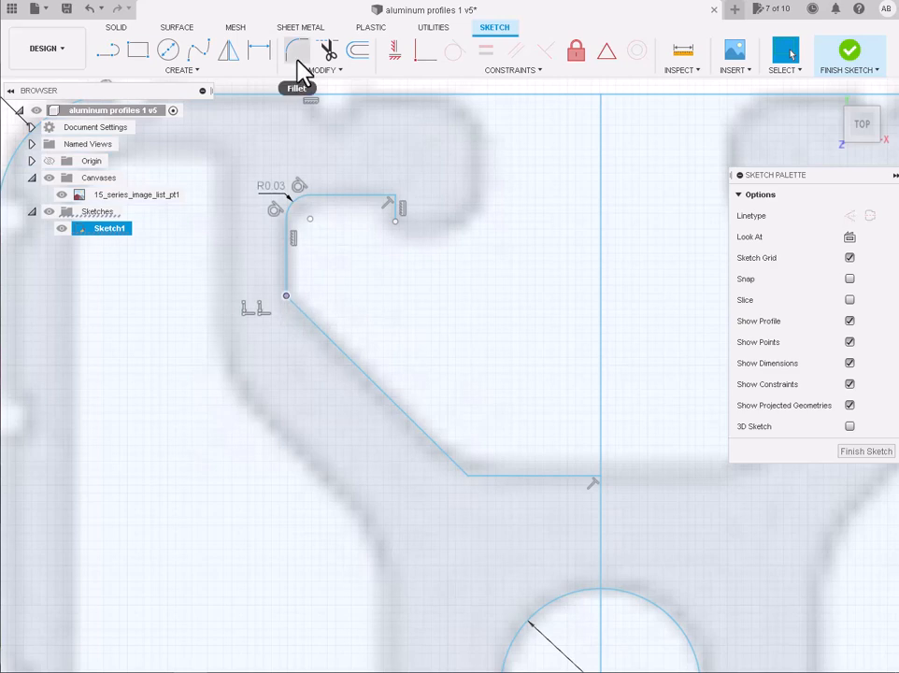
Fillet the corner between the slot's side wall and the diagonal line with a 0.05 in radius.
left_click(297, 51)
left_click(288, 296)
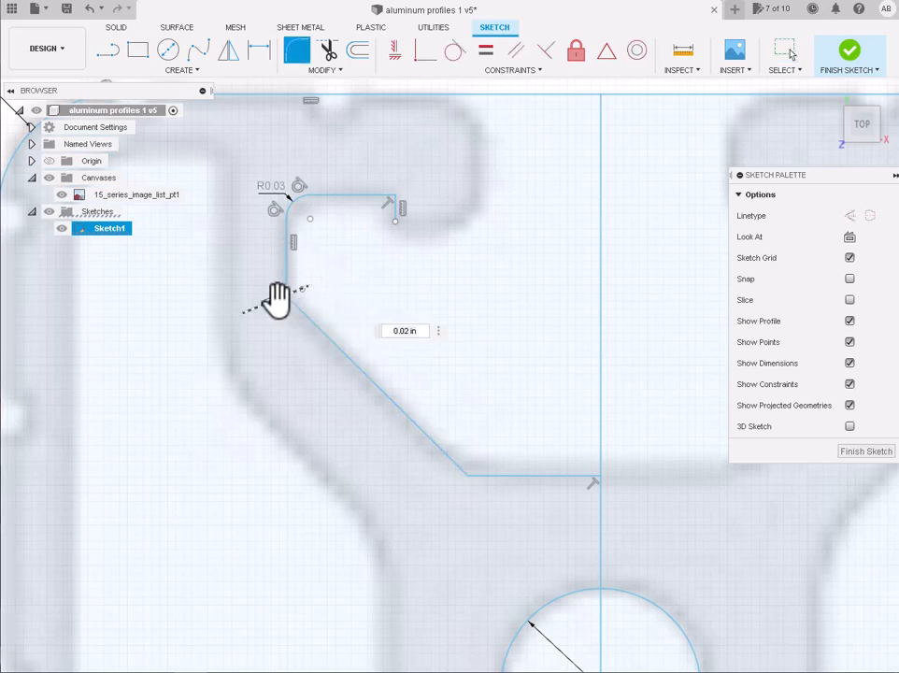
left_click_drag(276, 297, 280, 304)
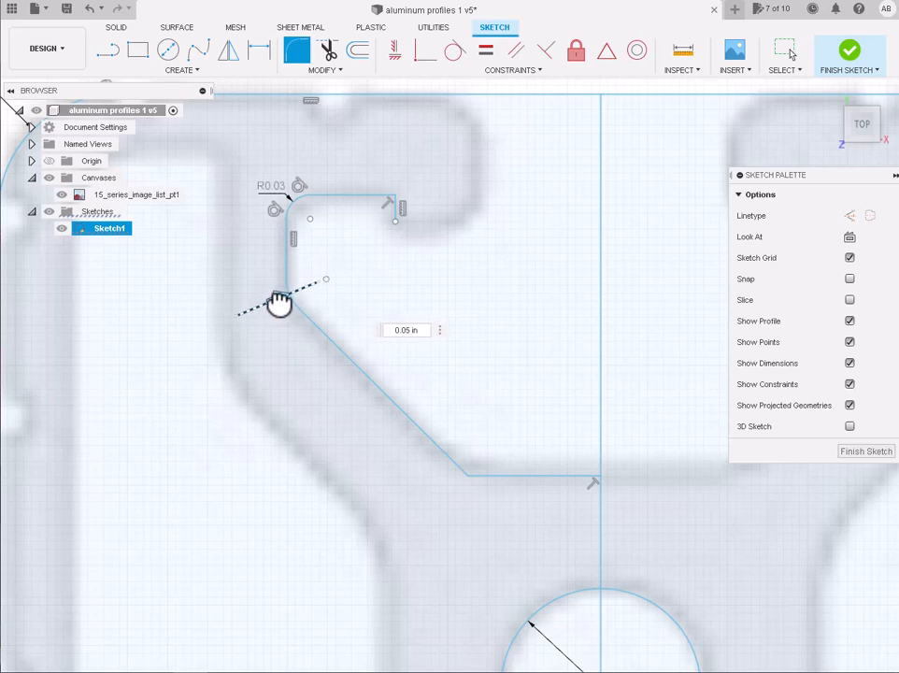
key("Return")
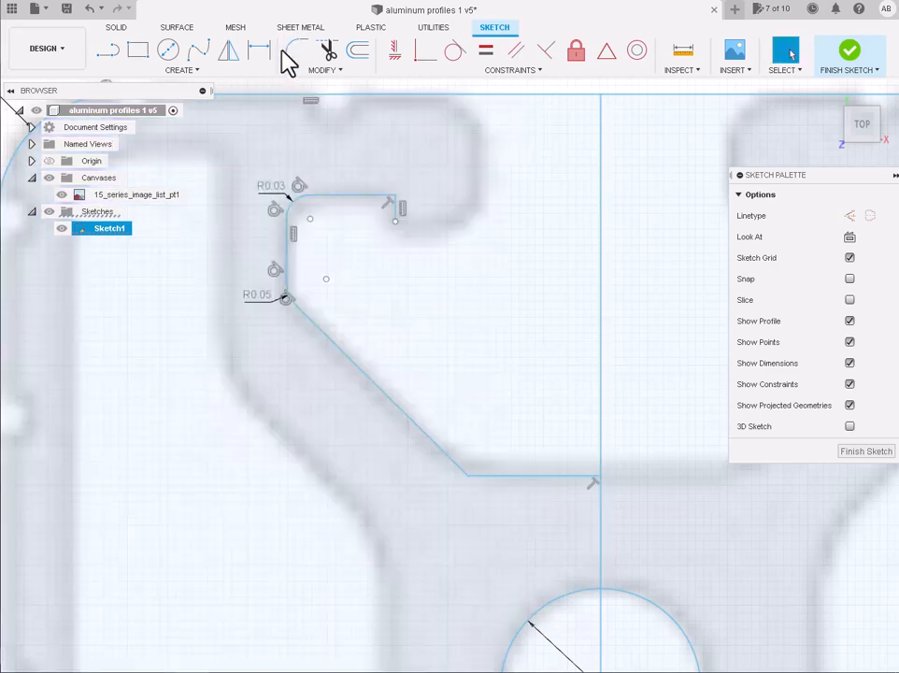
Fillet the corner between the diagonal line and the slot floor with a 0.1 in radius.
left_click(290, 52)
left_click(467, 478)
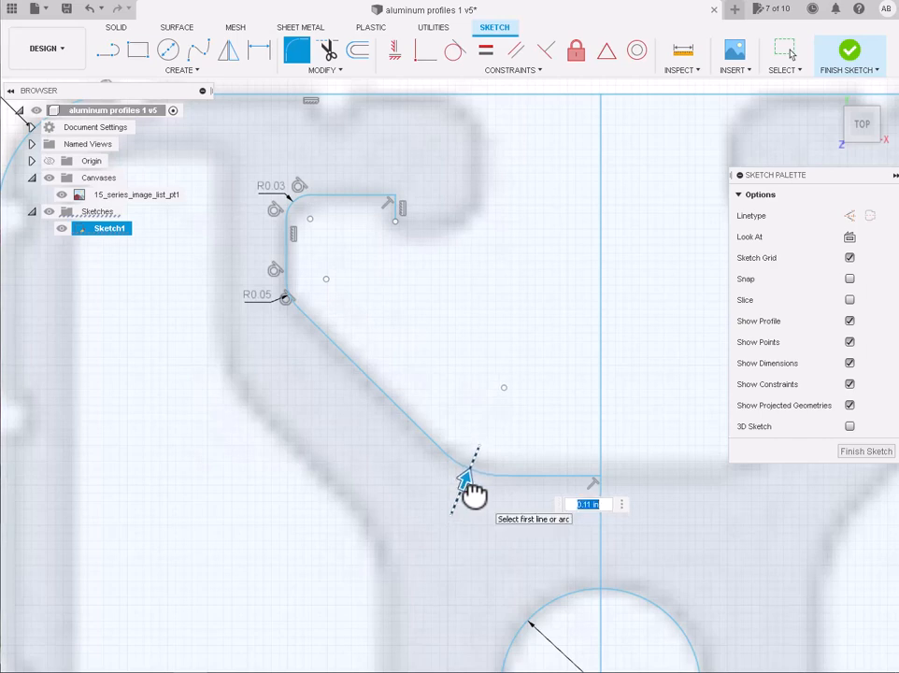
type("0.1")
key("Return")
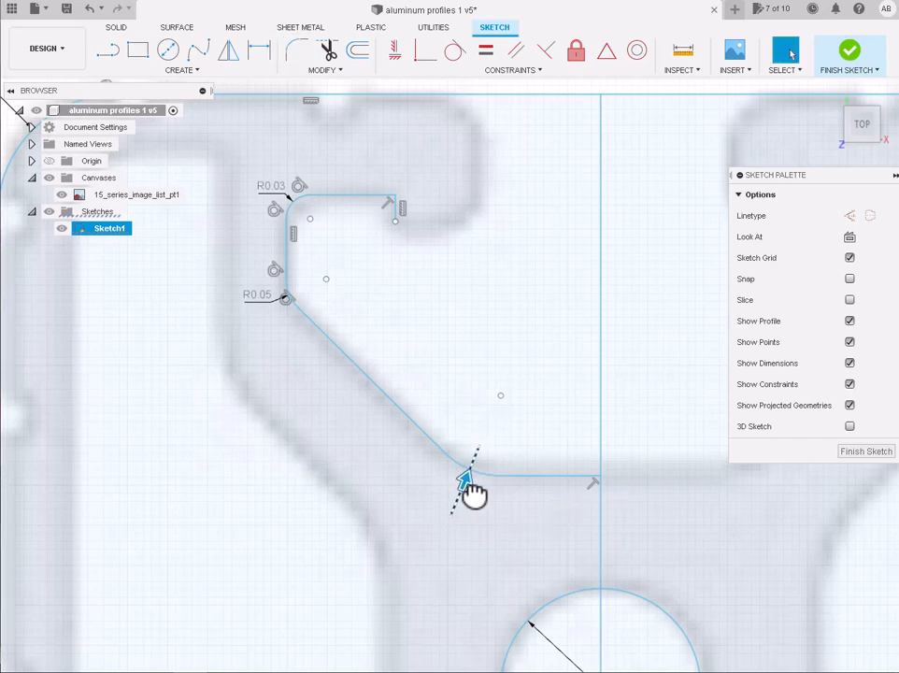
Fillet the corner between the lip's horizontal line and its short vertical line with a 0.01 in radius.
scroll(475, 502, "down", 3)
scroll(551, 176, "up", 2)
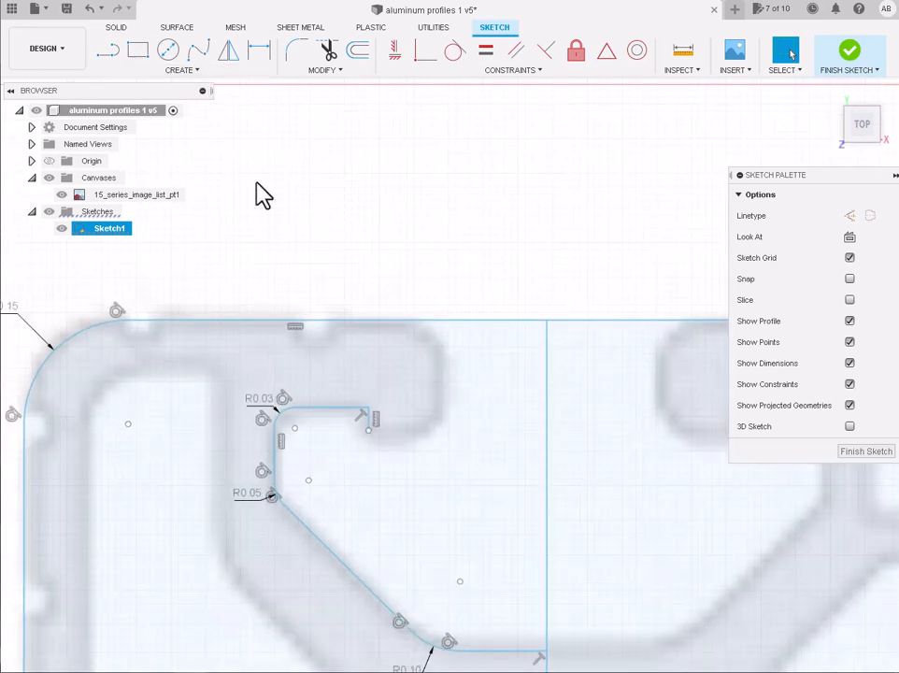
scroll(393, 431, "up", 3)
left_click(297, 49)
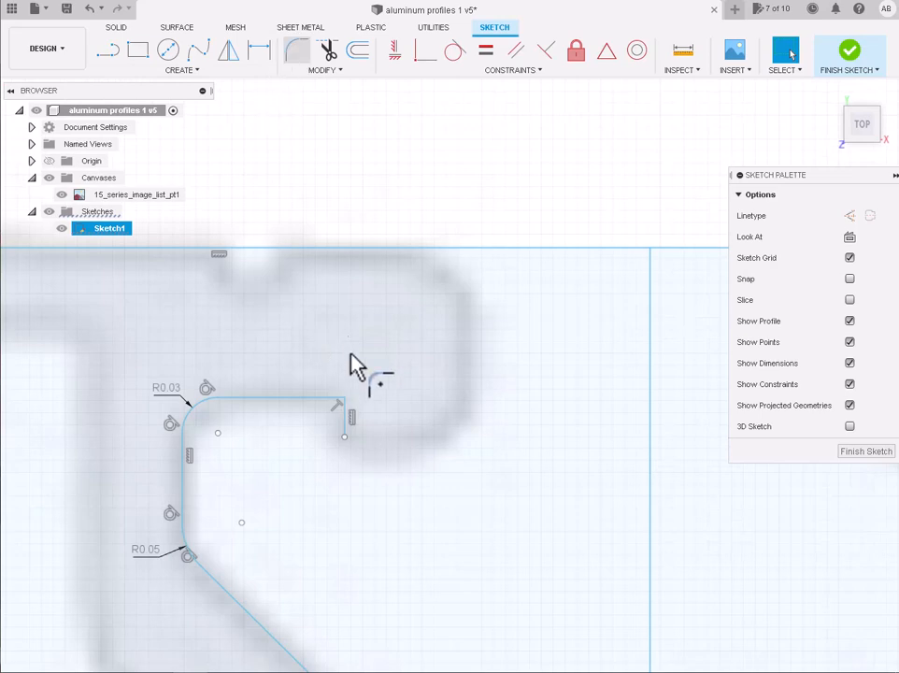
left_click(346, 400)
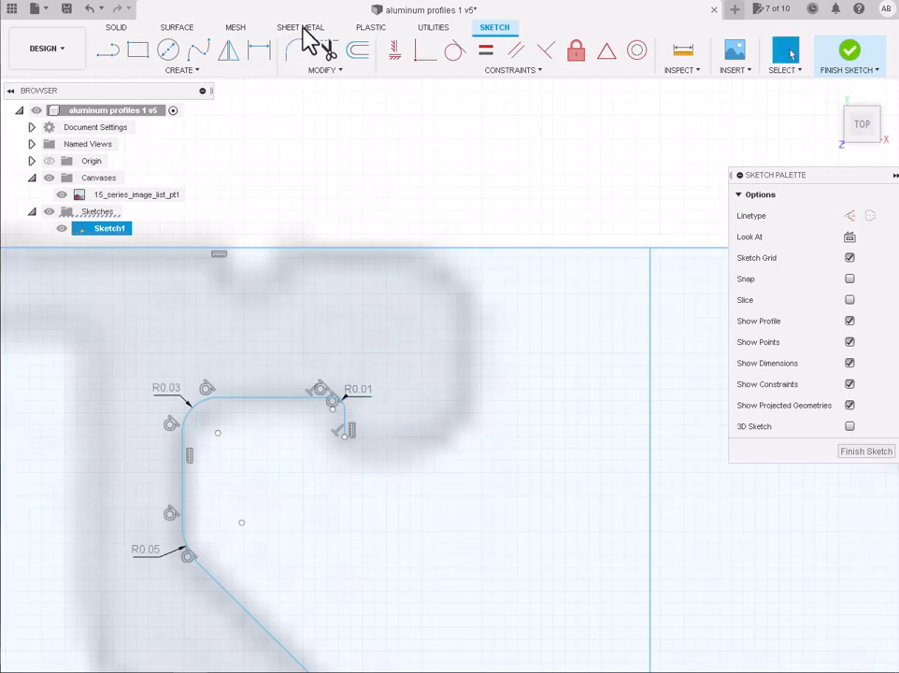
Draw the lip's horizontal underside from the end of its short vertical line, then a vertical line about 0.16 in up to the top edge.
left_click(107, 50)
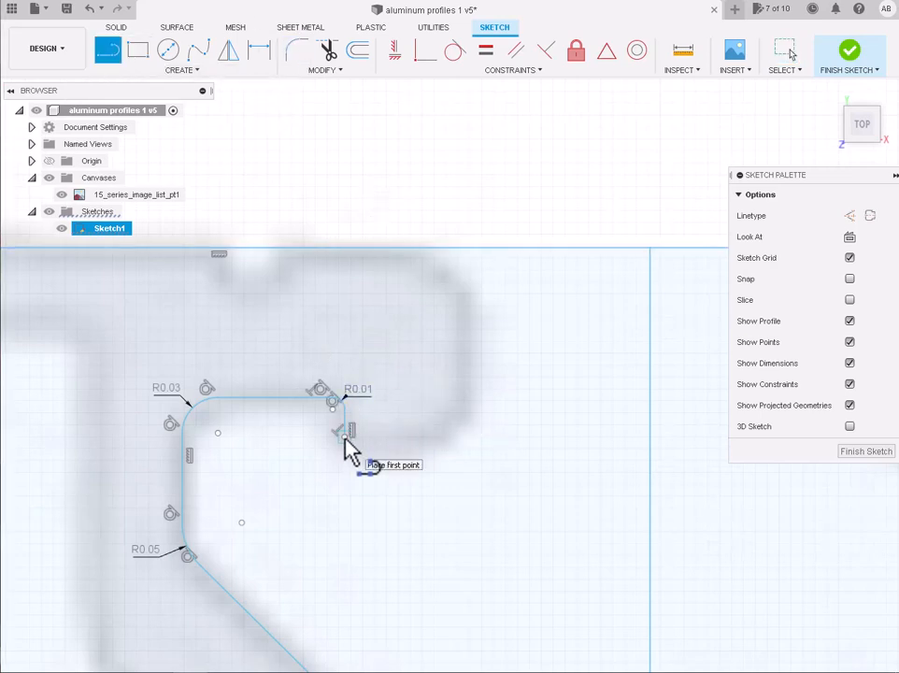
scroll(336, 495, "down", 5)
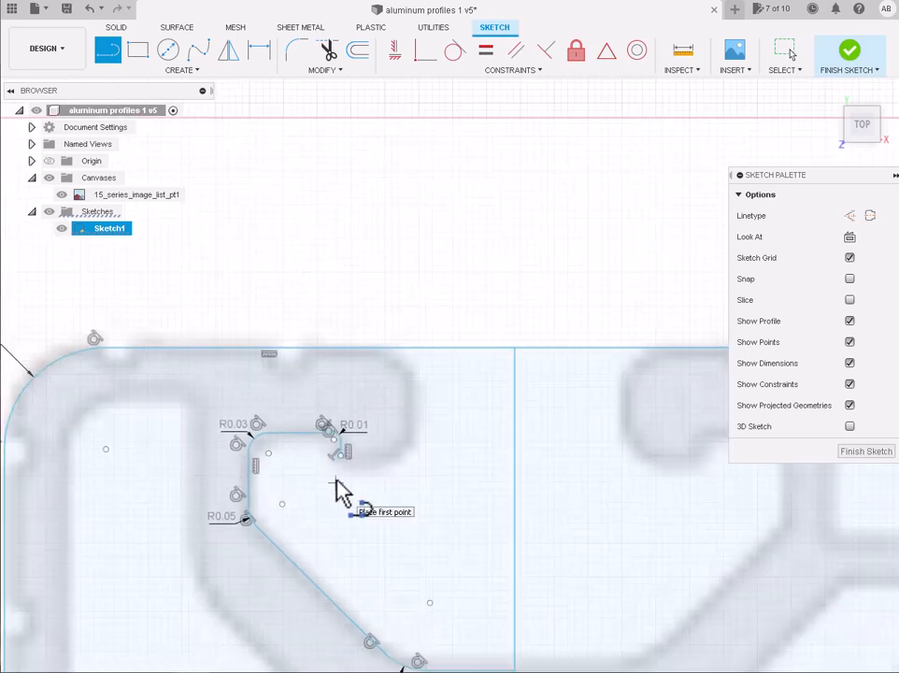
scroll(343, 488, "up", 2)
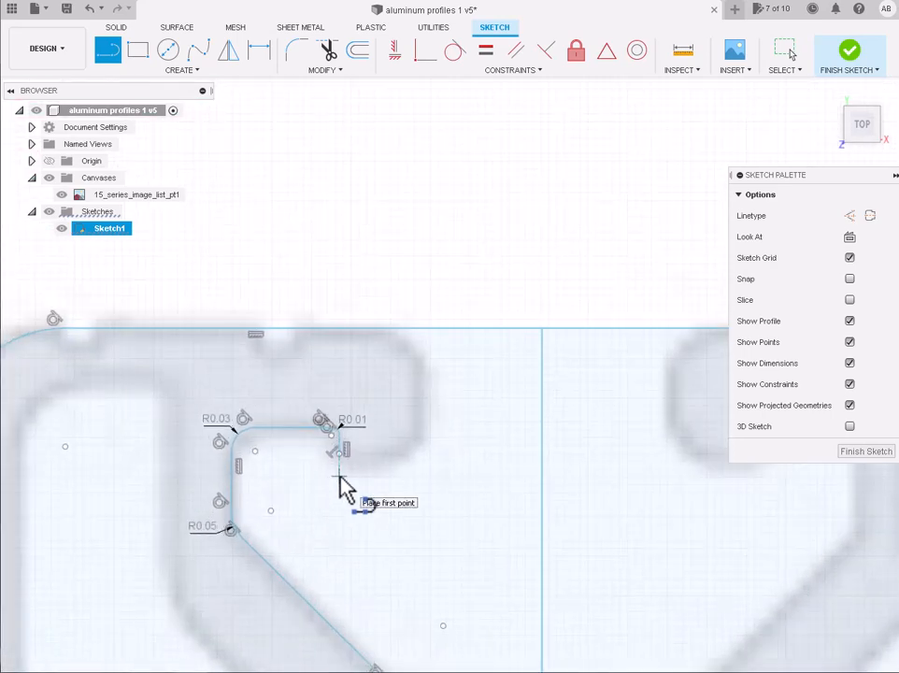
left_click(342, 454)
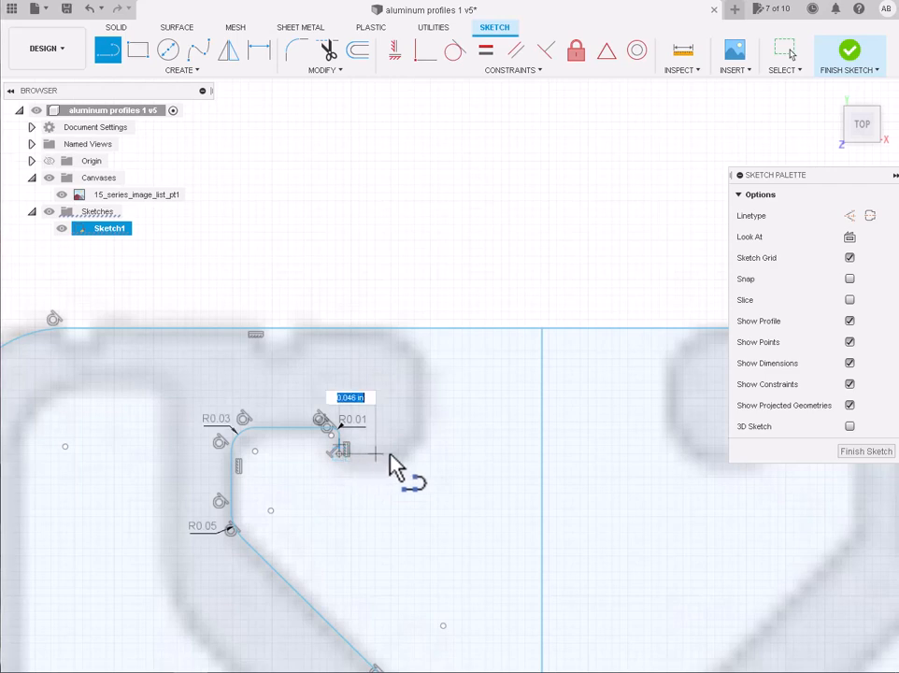
left_click(419, 453)
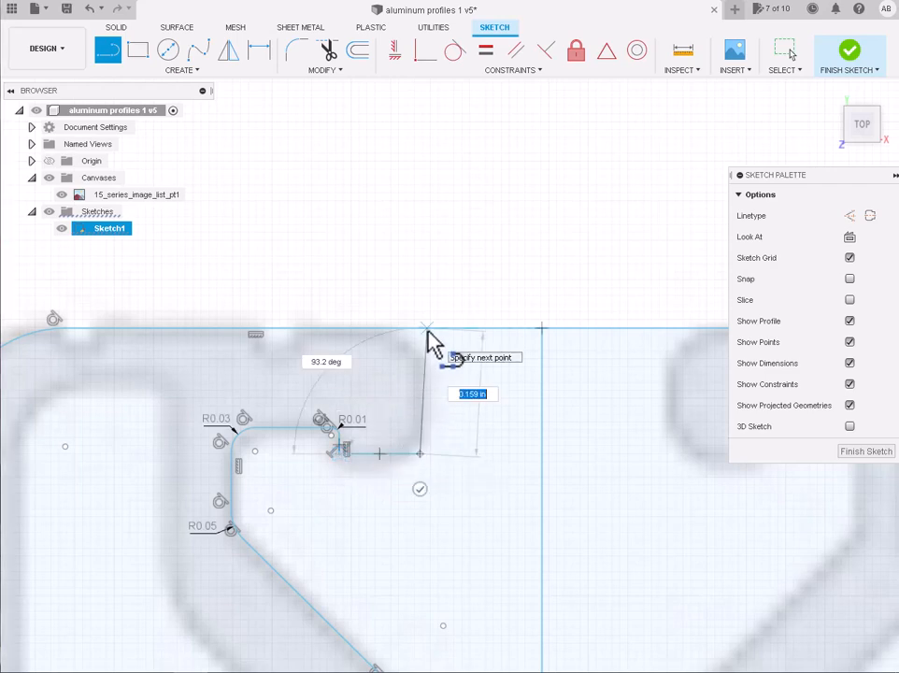
left_click(421, 330)
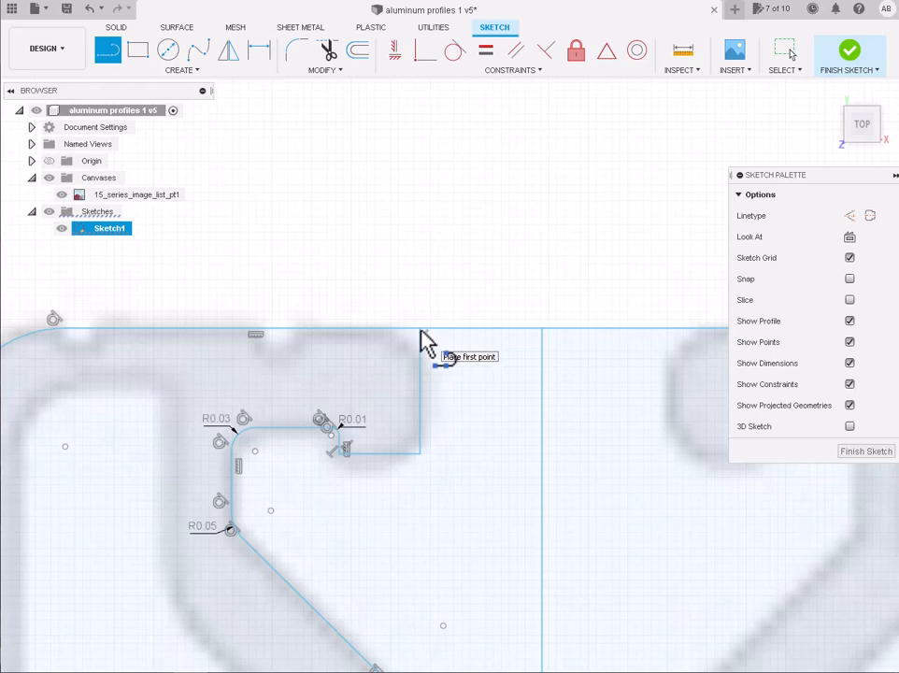
key("Escape")
Fillet the corner between the lip's short vertical line and its underside with a 0.01 in radius.
scroll(417, 365, "down", 3)
scroll(281, 462, "up", 4)
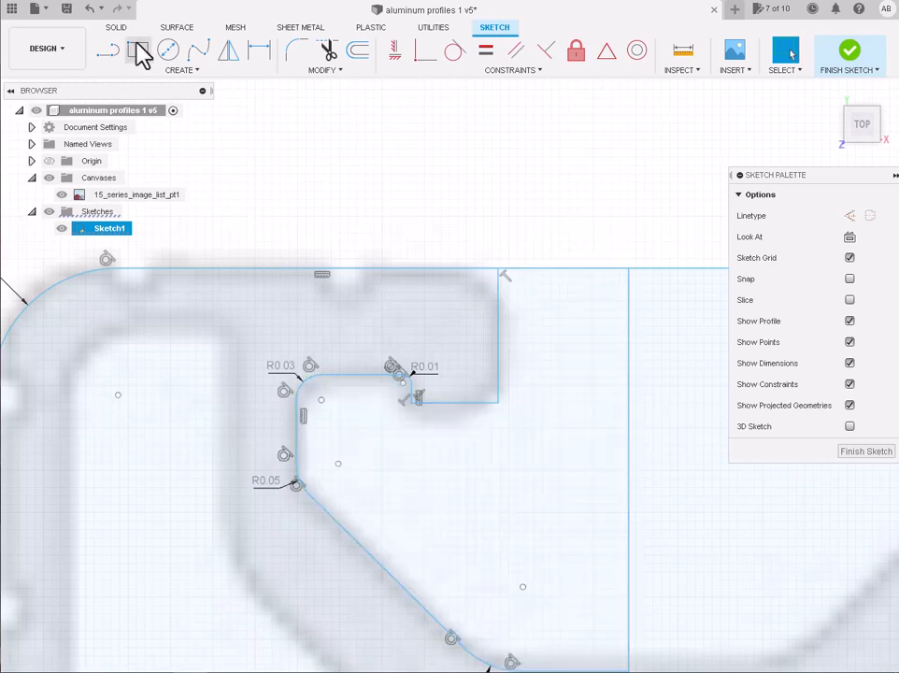
left_click(297, 51)
left_click(416, 403)
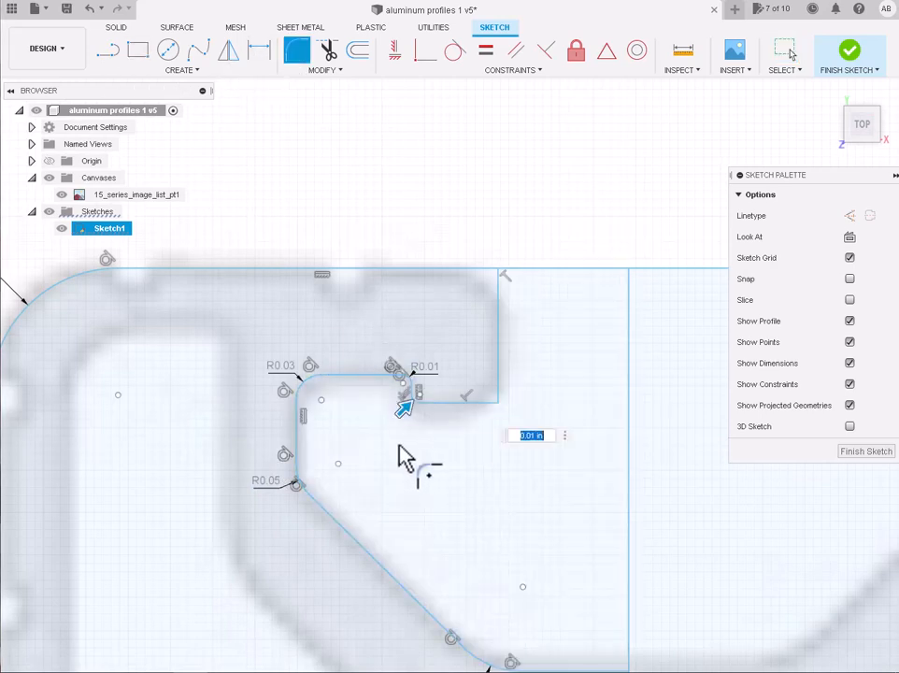
key("Return")
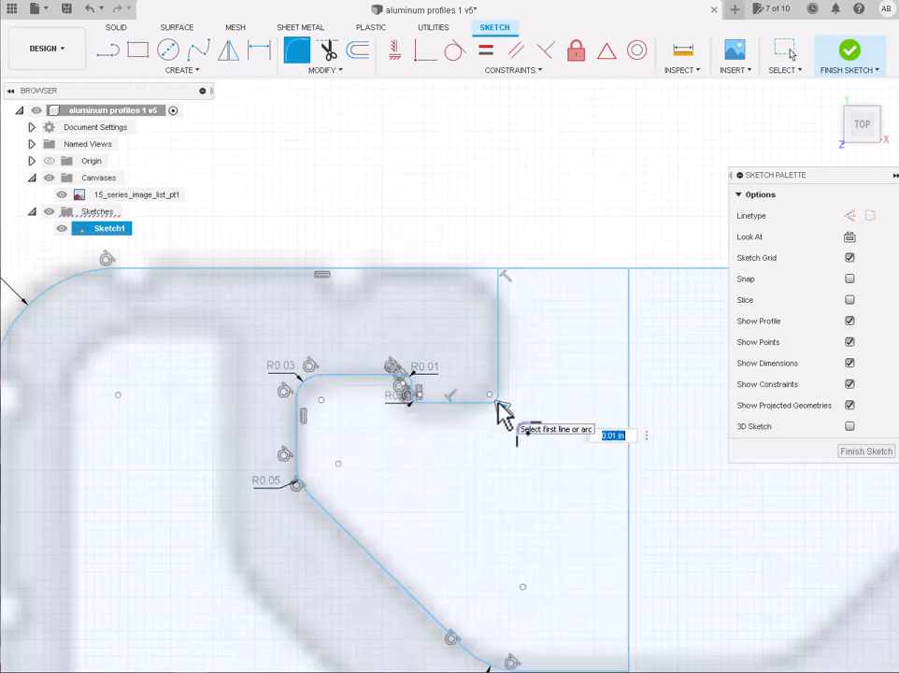
left_click(497, 400)
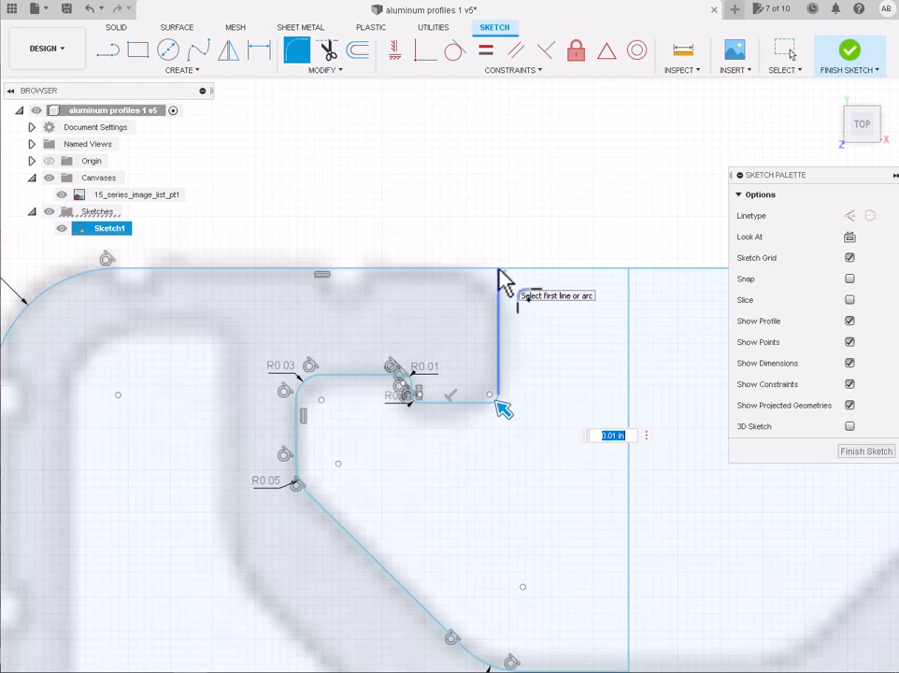
Trim the top edge between the lip and the vertical centreline, and fillet the lip's outer top corner with a 0.04 in radius.
left_click(328, 52)
left_click(535, 279)
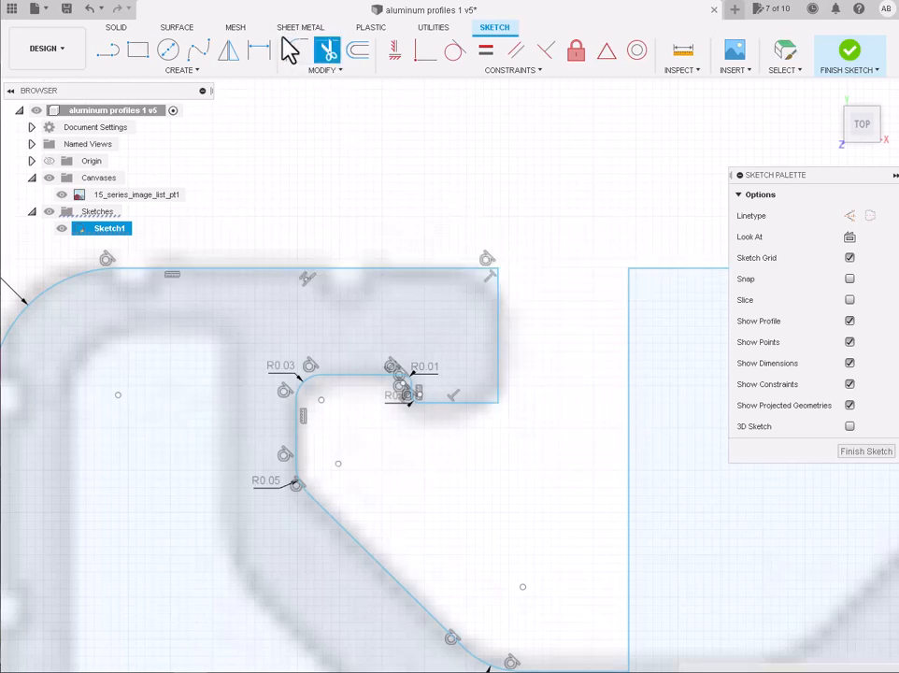
left_click(296, 50)
left_click(500, 271)
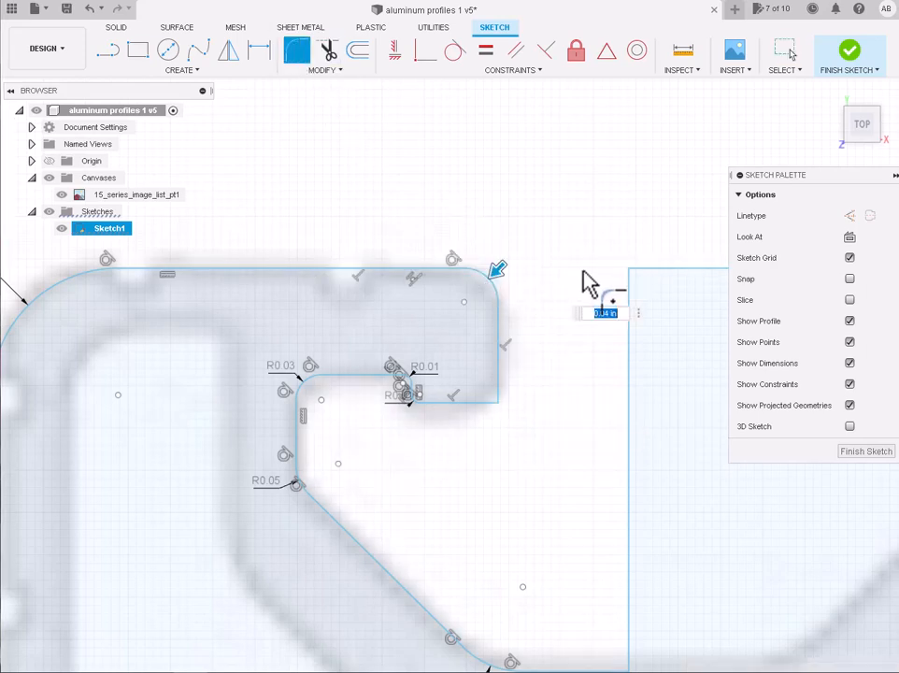
key("Escape")
Trim away the square outline outside the upper-left quadrant, including its other three corner fillets.
scroll(588, 281, "down", 10)
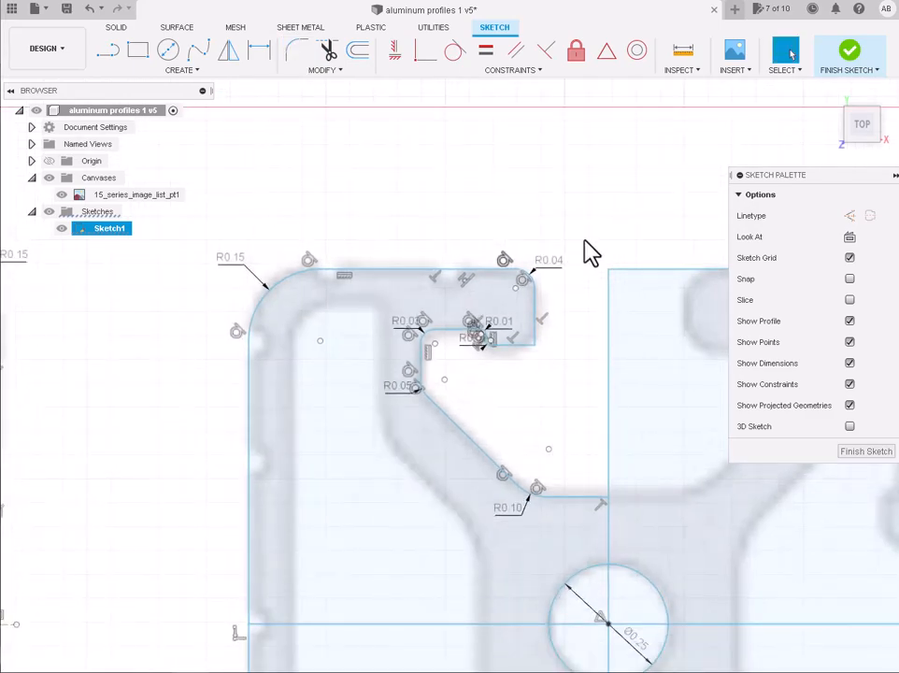
scroll(713, 289, "down", 3)
scroll(713, 289, "up", 6)
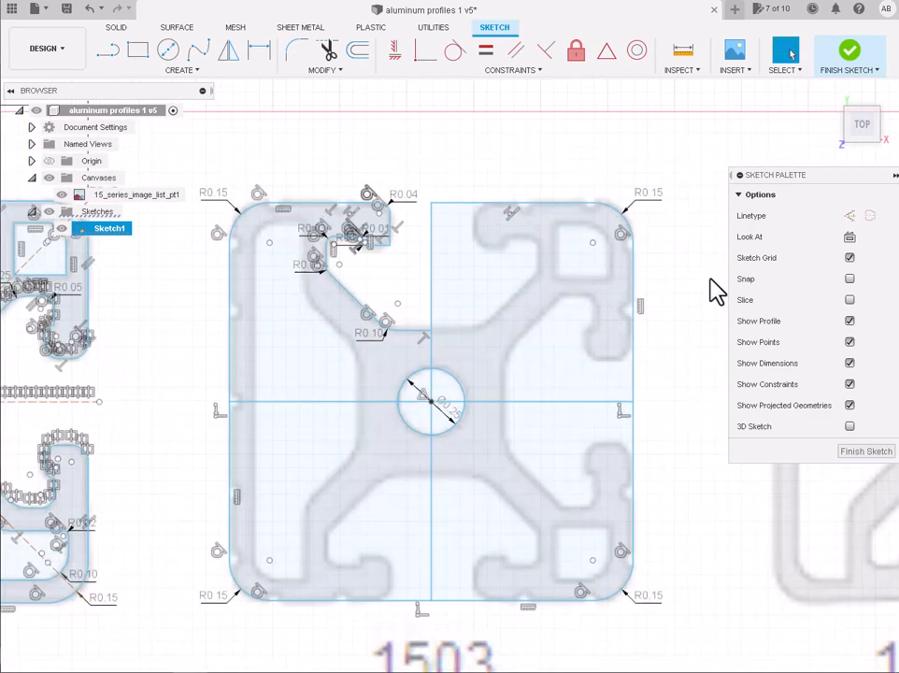
key("t")
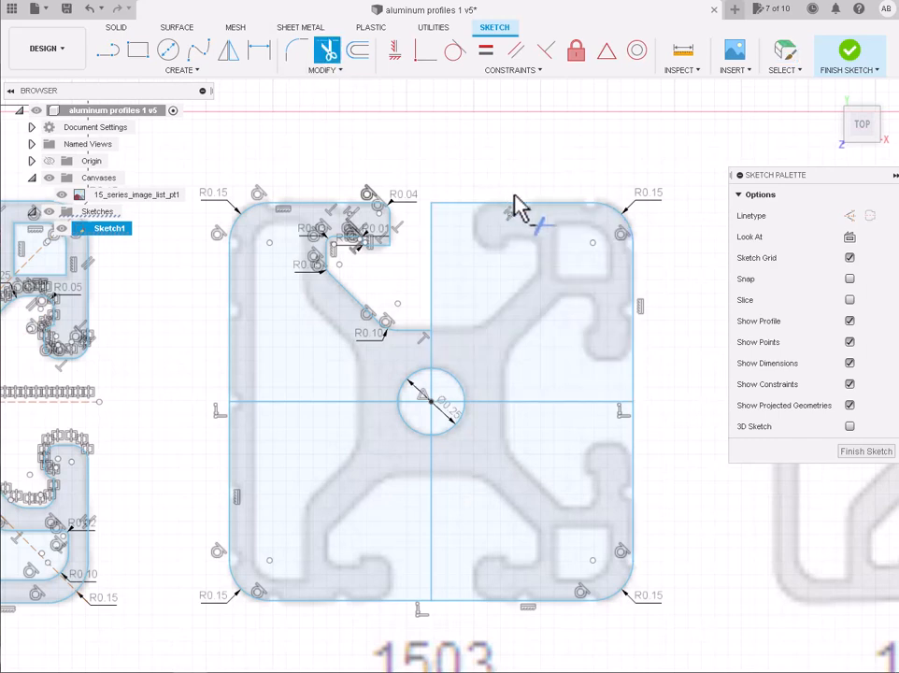
left_click(491, 200)
left_click(622, 220)
left_click(633, 277)
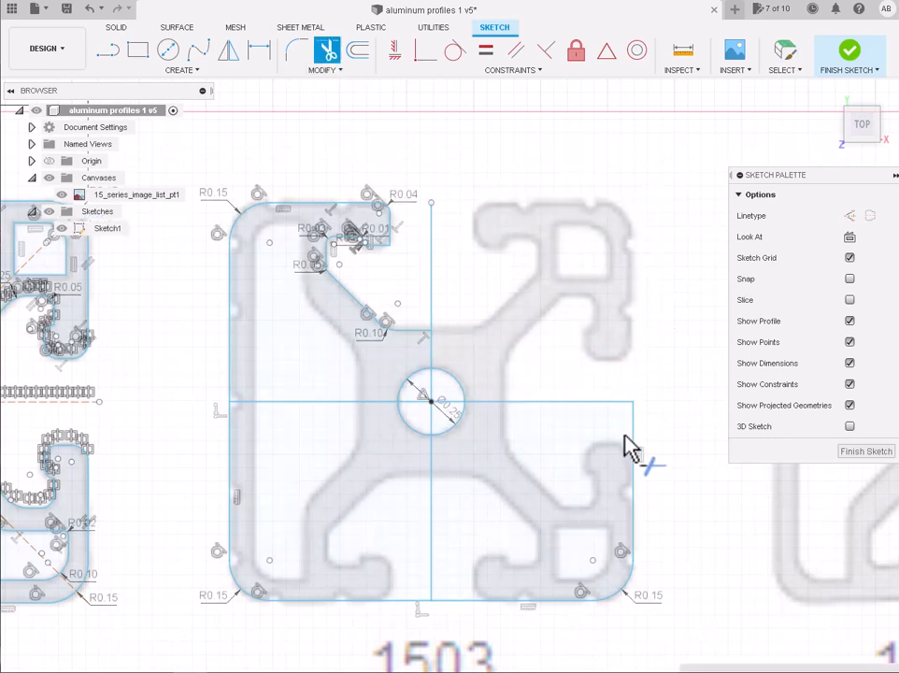
left_click(638, 504)
left_click(627, 582)
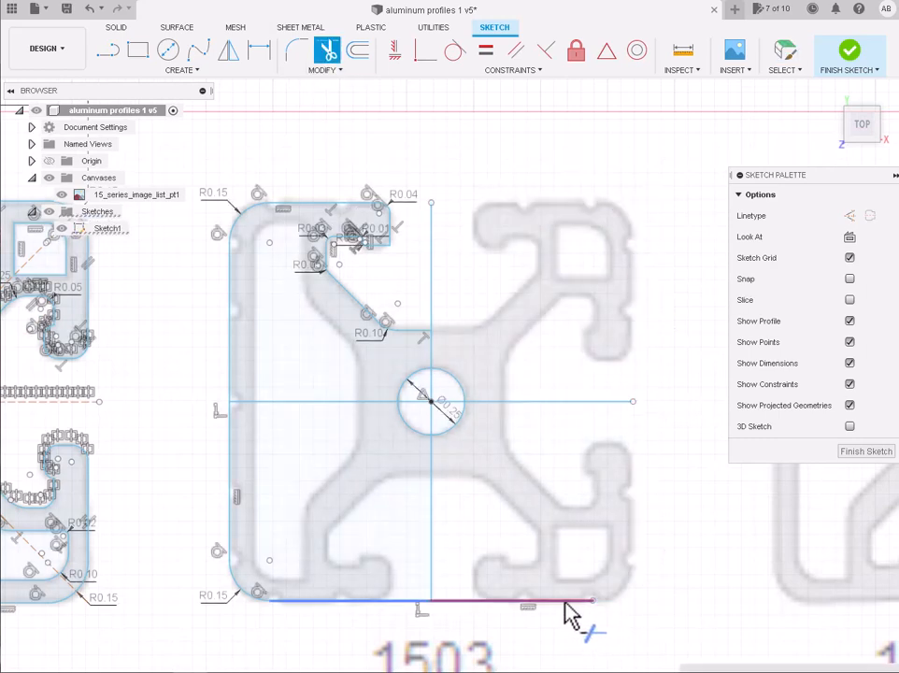
left_click(572, 612)
left_click(239, 590)
left_click(234, 581)
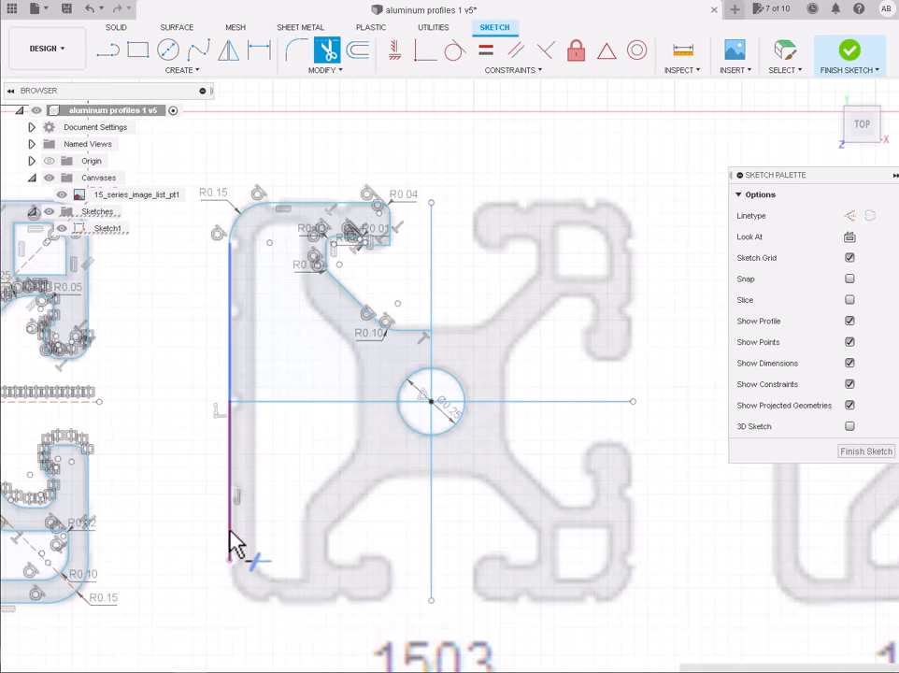
left_click(233, 546)
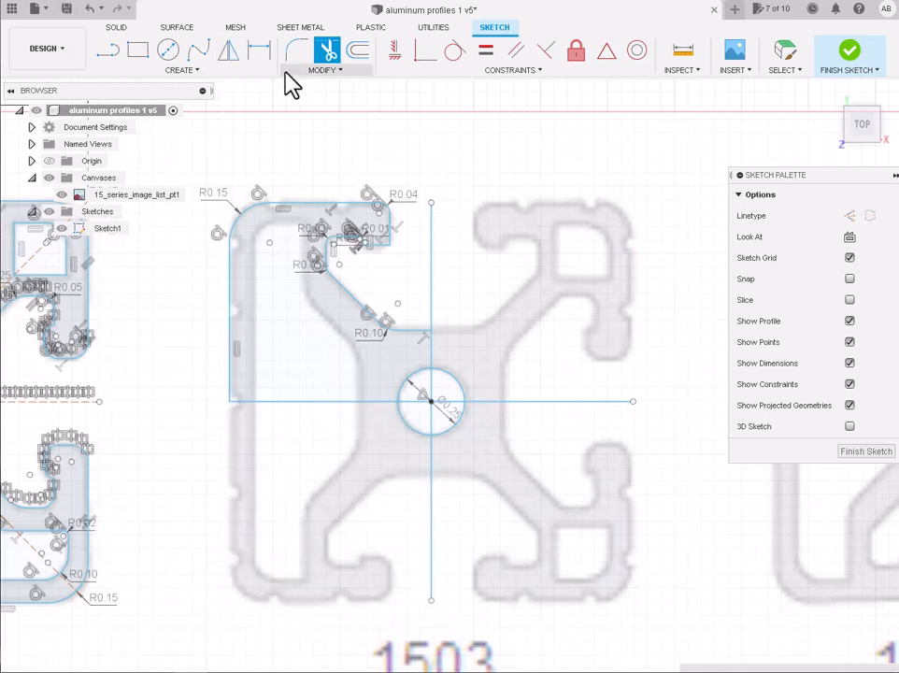
key("Escape")
Draw two vertical lines along the inner cavity wall: one up from the horizontal centreline beside the hole, one beside the slot's side wall.
left_click_drag(180, 148, 250, 150)
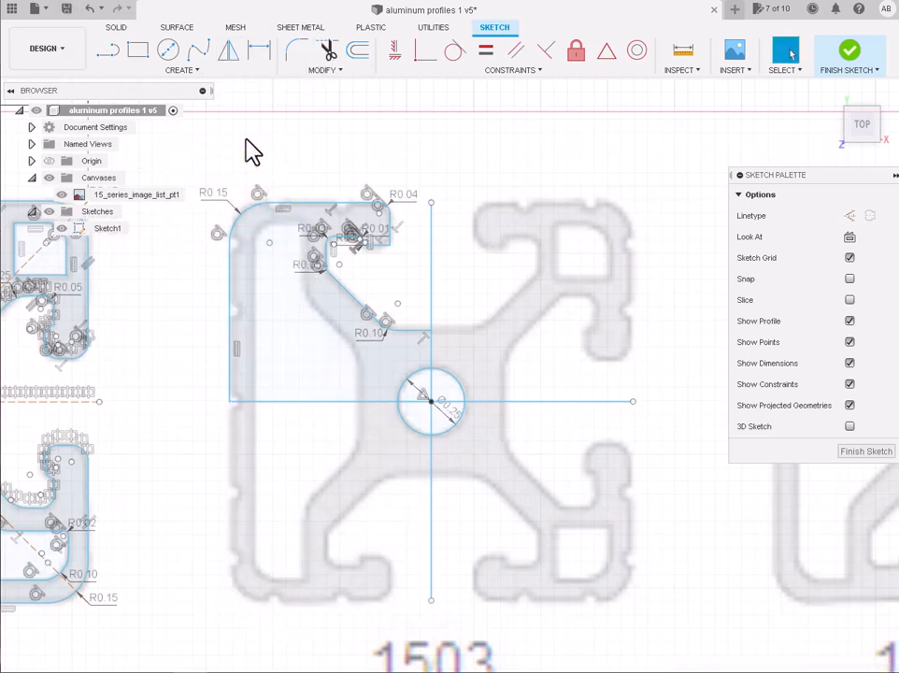
scroll(353, 260, "up", 2)
scroll(353, 260, "up", 3)
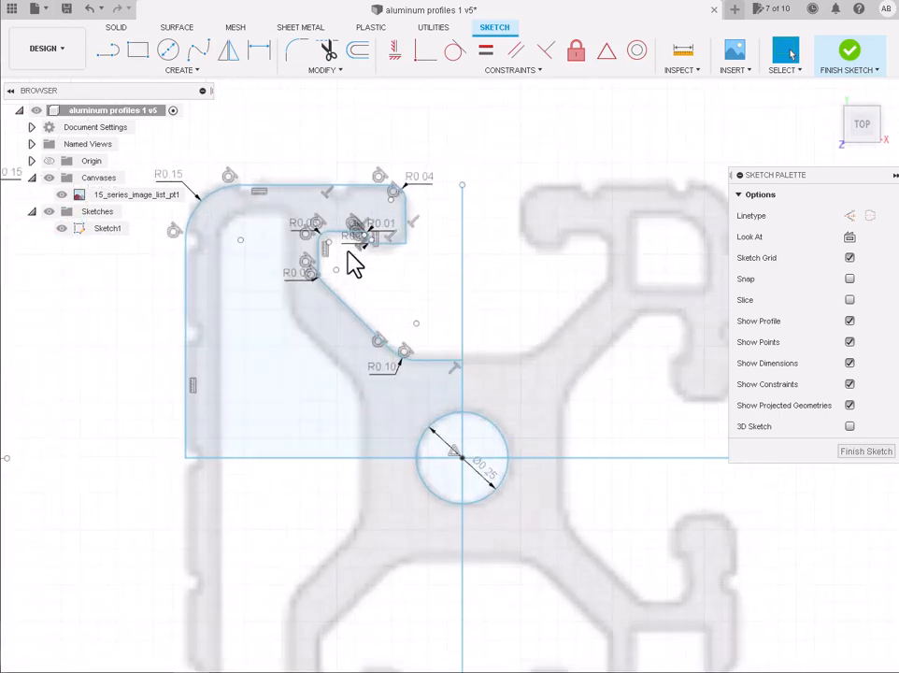
left_click(108, 52)
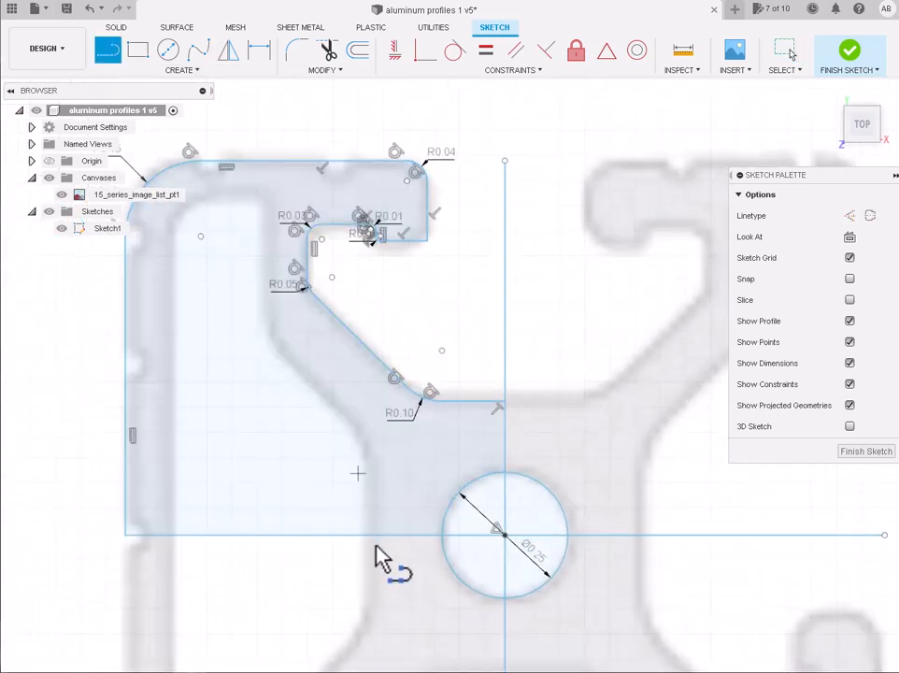
left_click(371, 535)
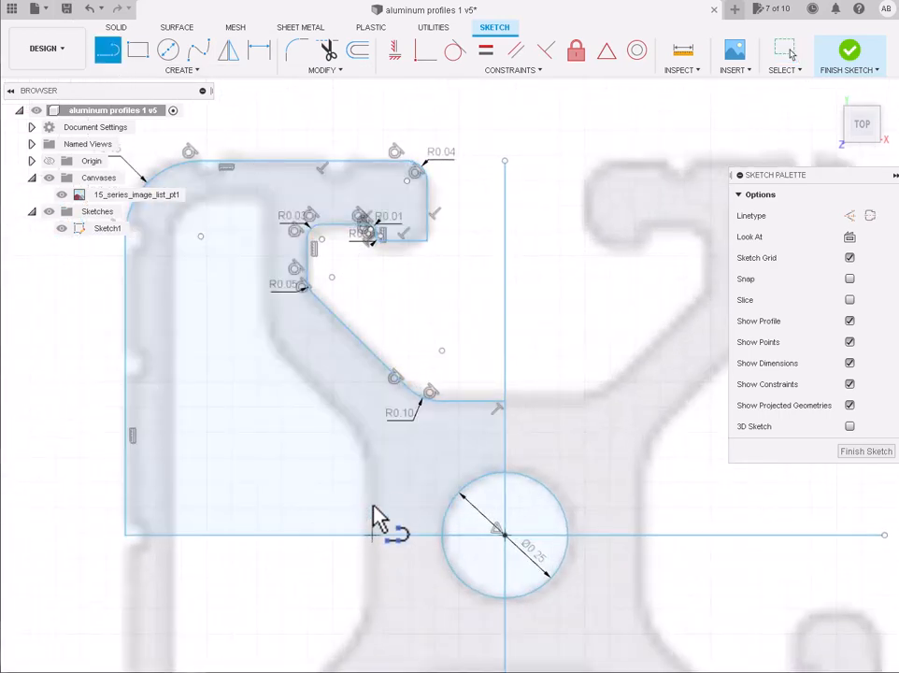
left_click(372, 425)
left_click(271, 193)
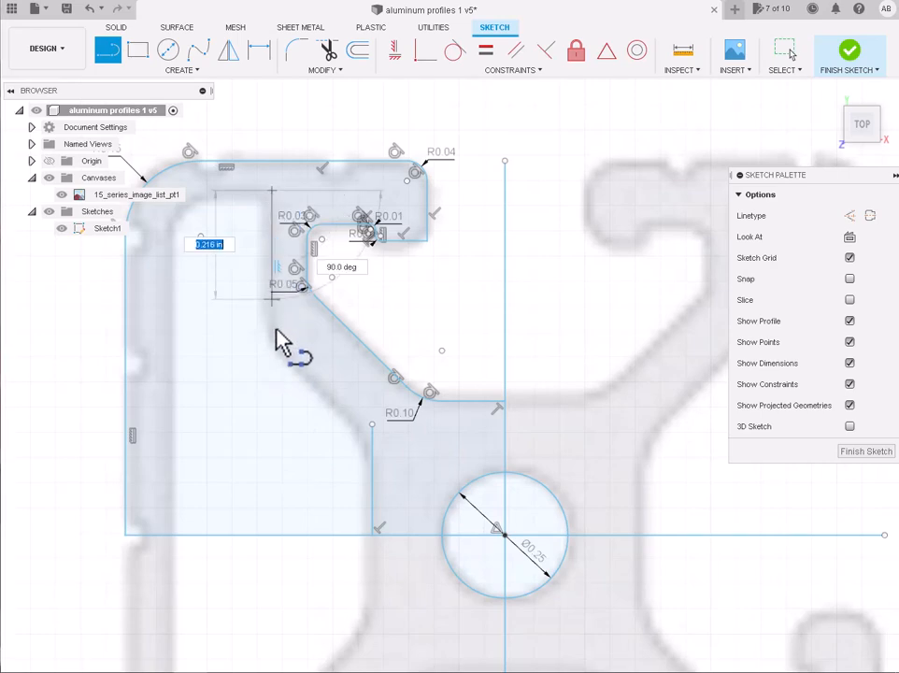
left_click(272, 366)
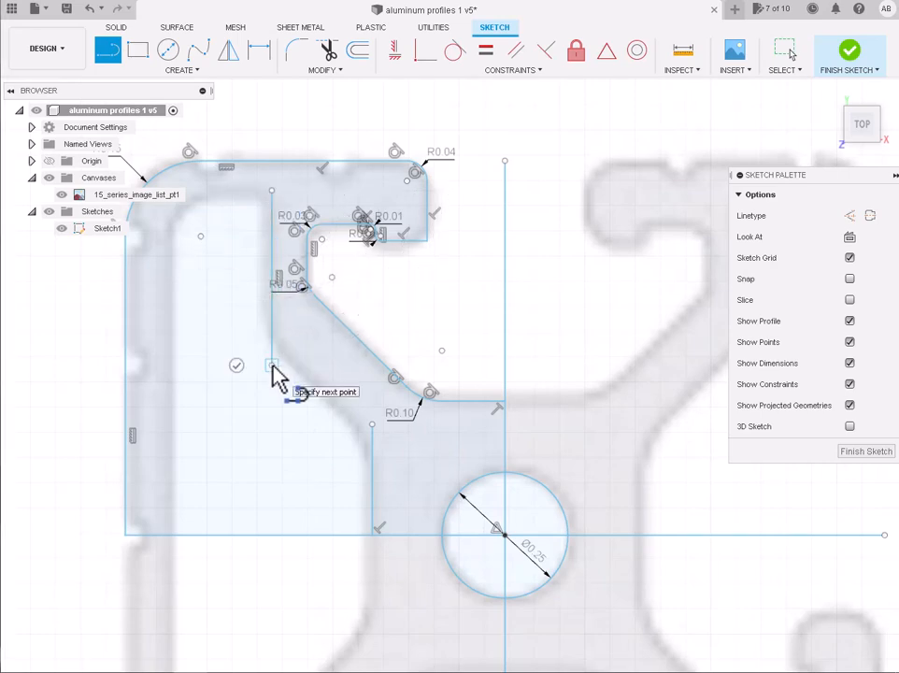
key("Escape")
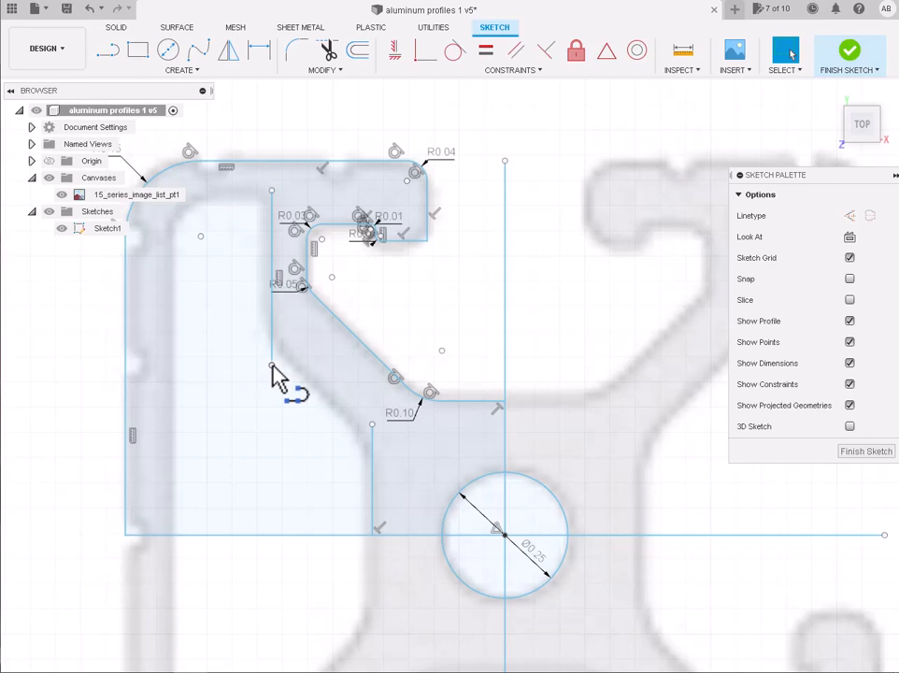
Draw a diagonal line along the cavity wall connecting the two vertical lines.
left_click(108, 50)
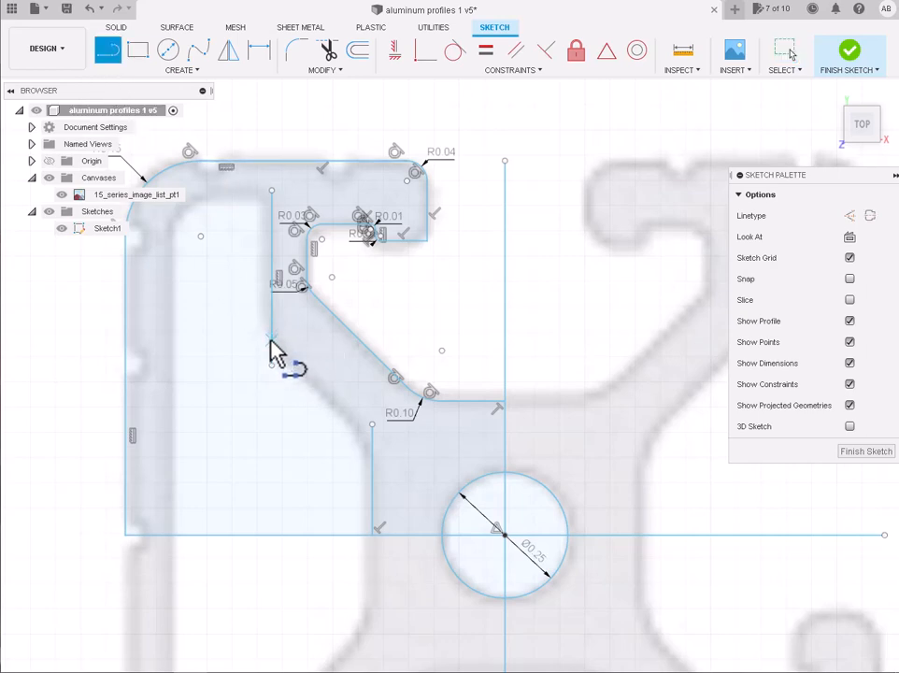
left_click(271, 339)
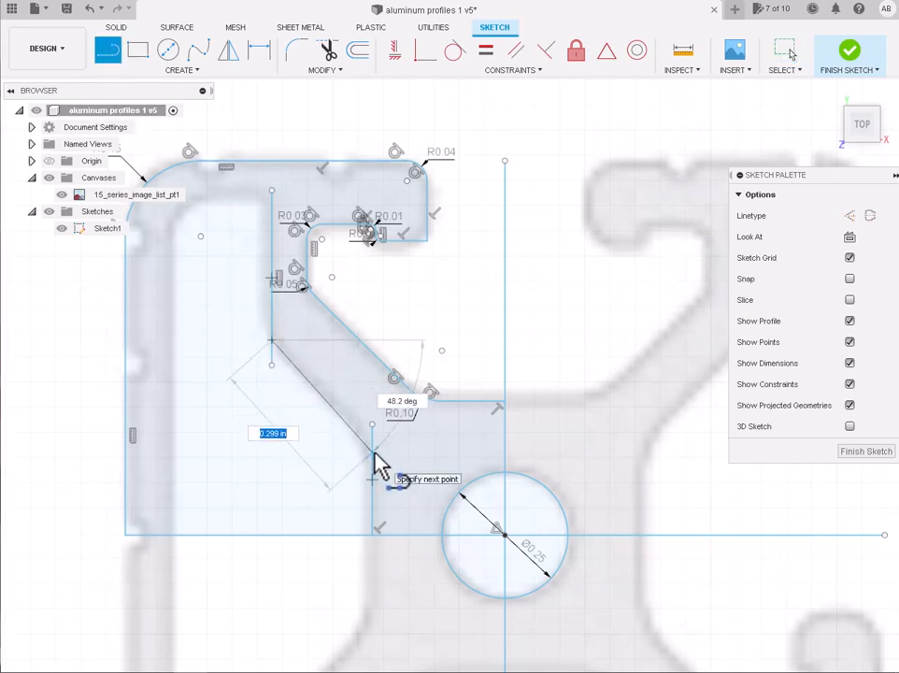
left_click(374, 456)
key("Escape")
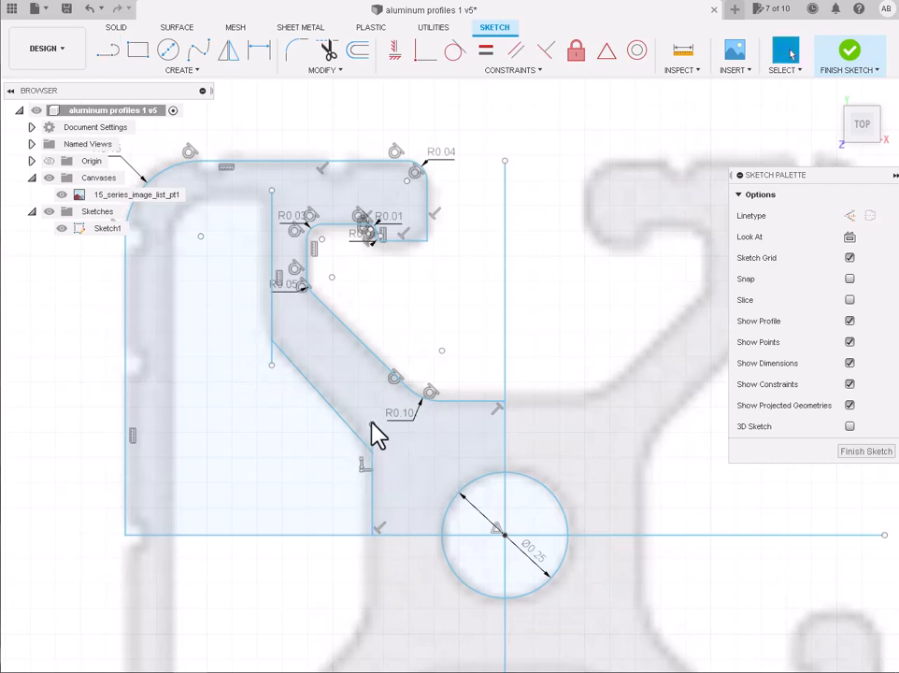
Shorten both vertical cavity lines to meet the diagonal's ends, and shift the upper one outward onto the canvas wall edge.
left_click_drag(372, 425, 371, 452)
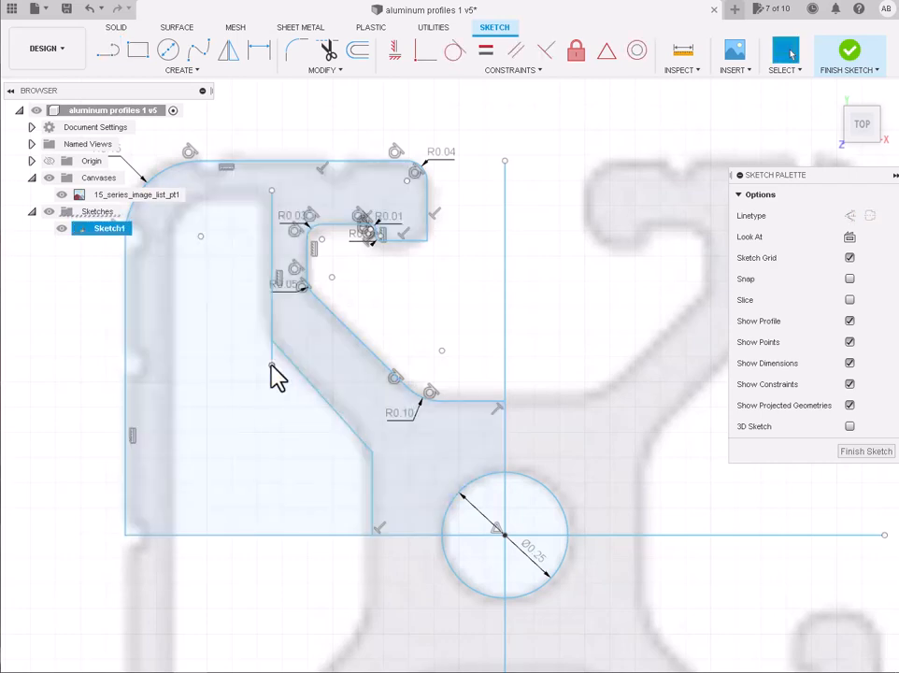
left_click(152, 134)
left_click_drag(273, 253, 264, 256)
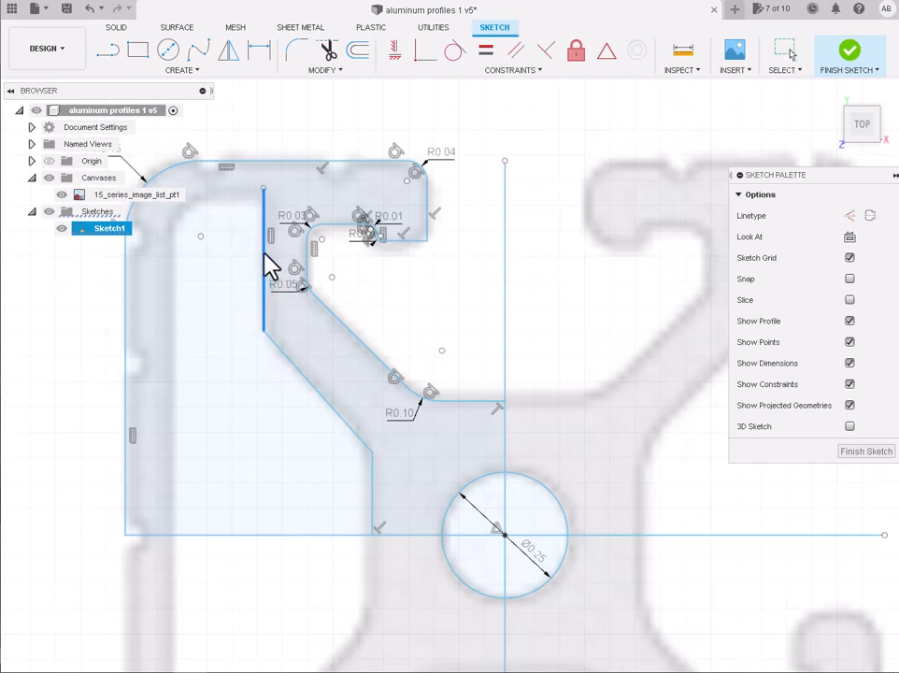
Fillet the corner between the upper vertical cavity line and the diagonal with a 0.05 in radius.
left_click(297, 48)
left_click(267, 334)
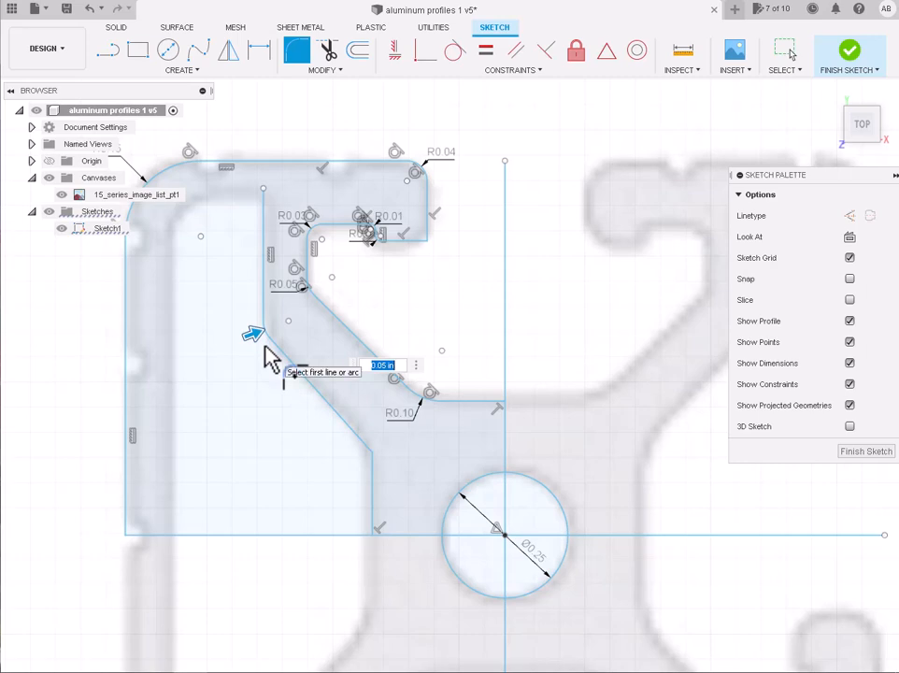
key("Return")
key("Escape")
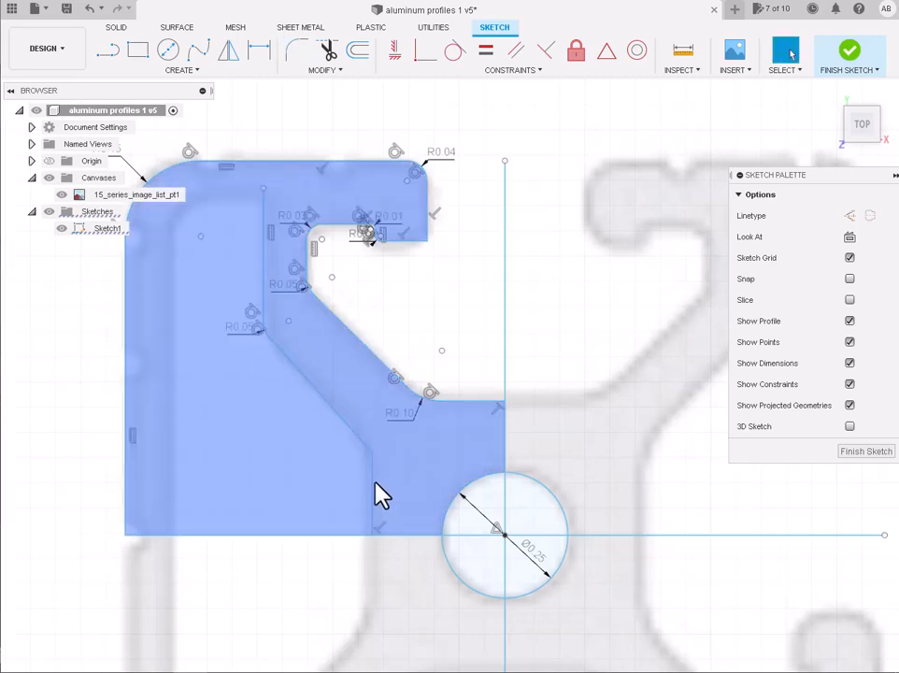
Try to shift the vertical cavity line beside the centre hole slightly away from the hole.
left_click(370, 482)
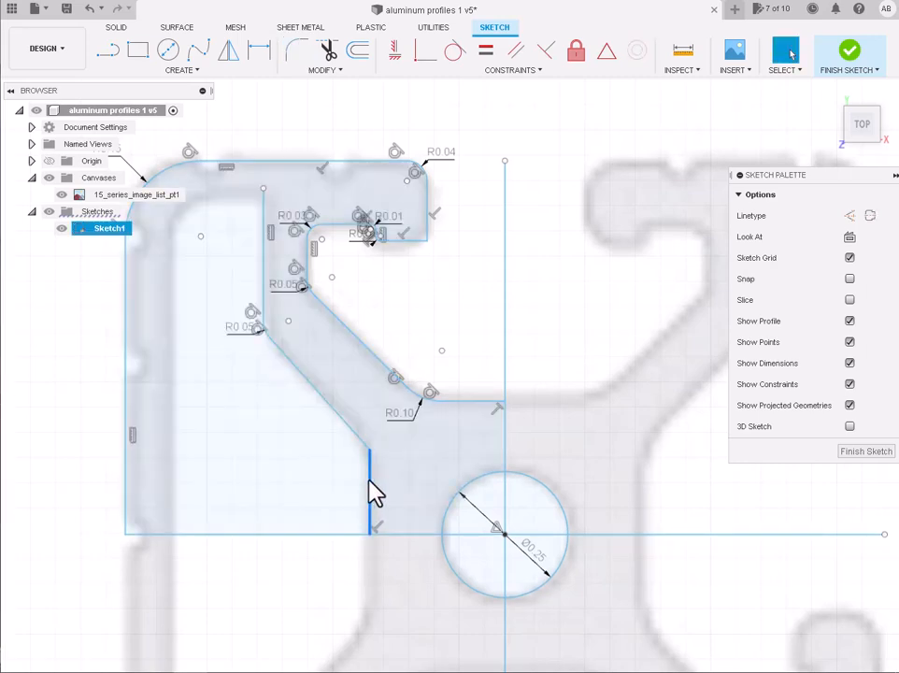
key("Escape")
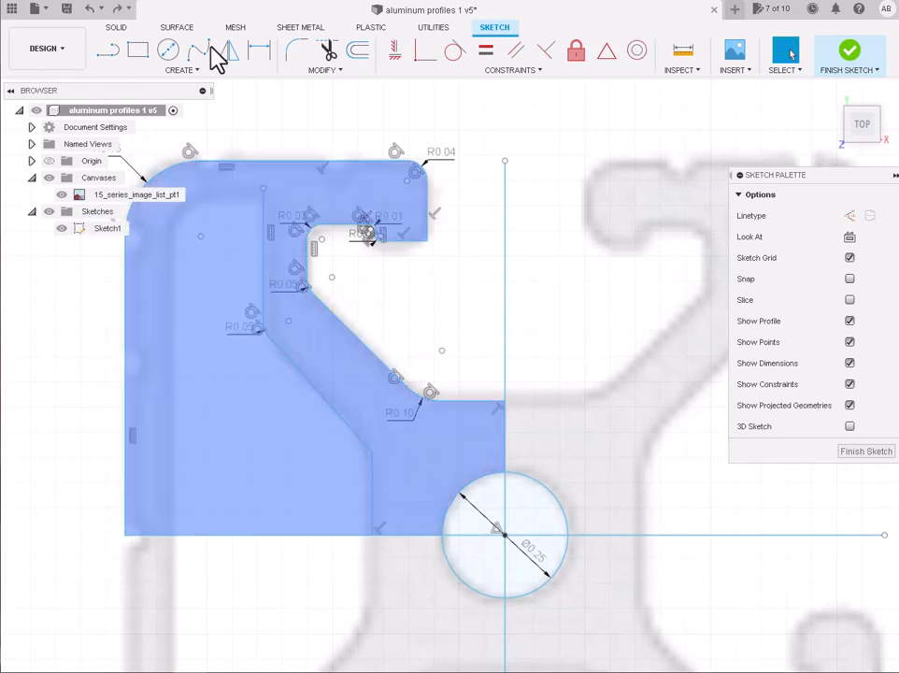
Fillet the corner between the cavity's diagonal and the vertical line beside the centre hole with a 0.05 in radius.
left_click(295, 51)
left_click(373, 453)
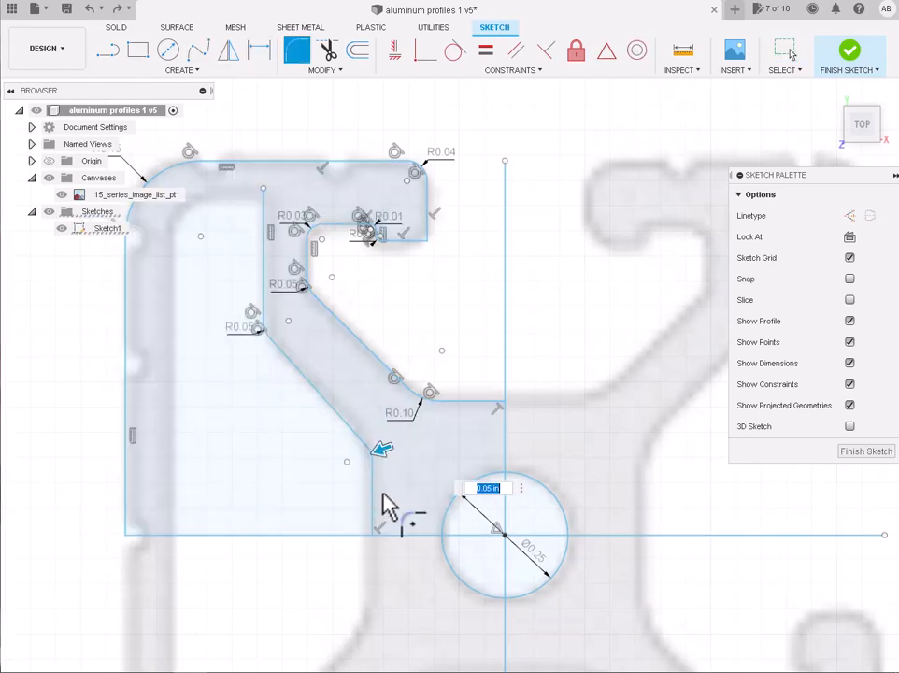
key("Return")
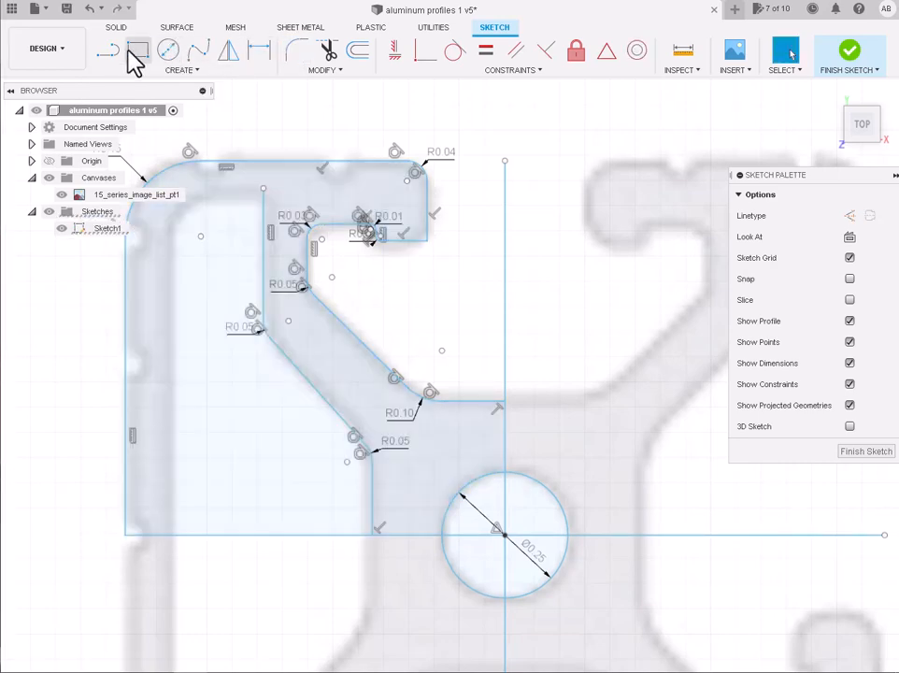
Close the cavity outline with a horizontal line along its upper edge and a vertical line down the outer wall to the horizontal centre line.
key("l")
left_click(263, 190)
scroll(263, 189, "down", 4)
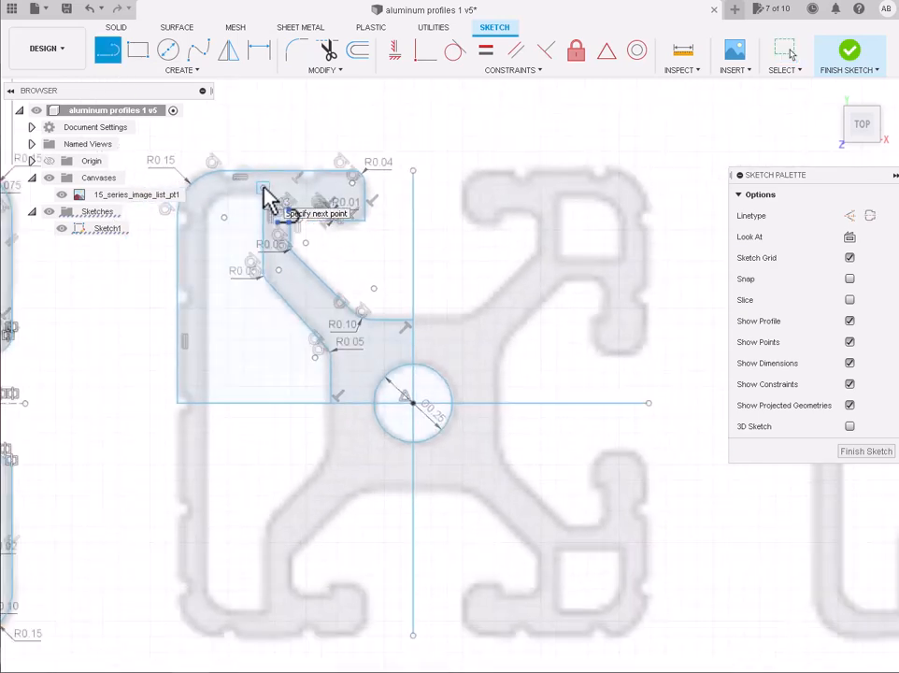
scroll(216, 186, "up", 4)
left_click(209, 192)
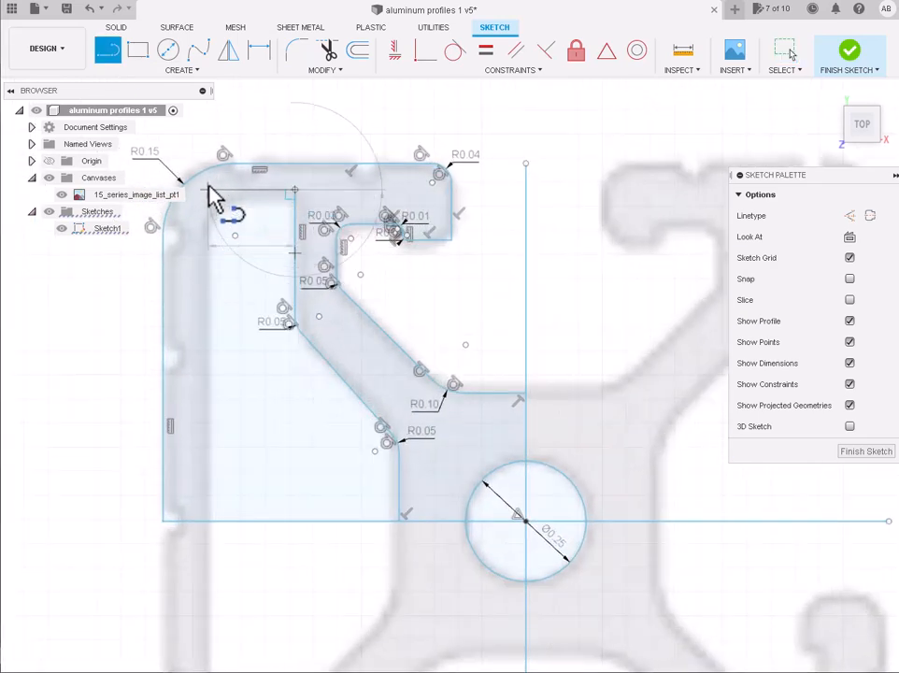
left_click(209, 521)
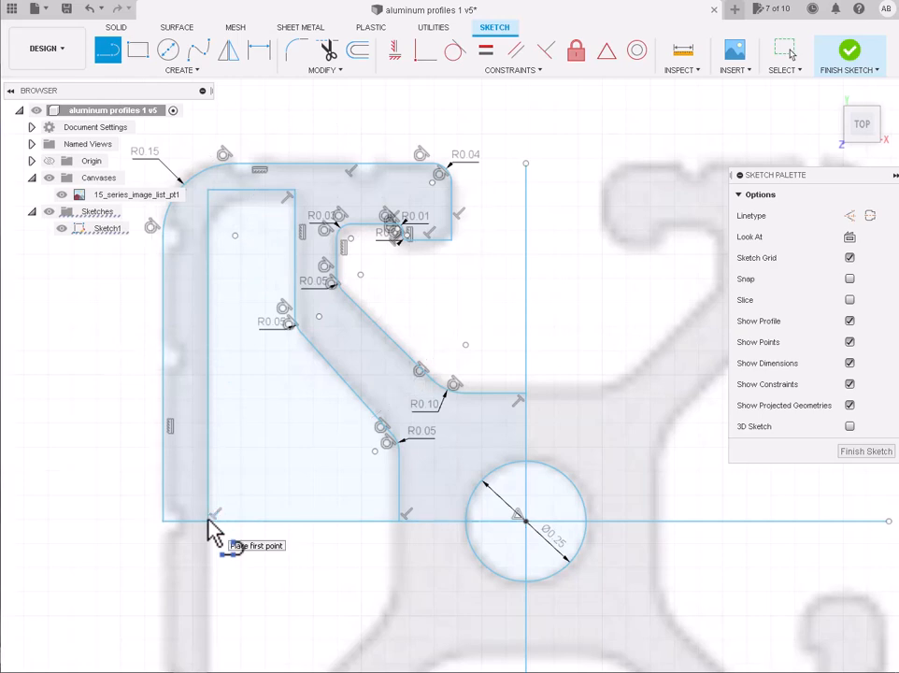
key("Escape")
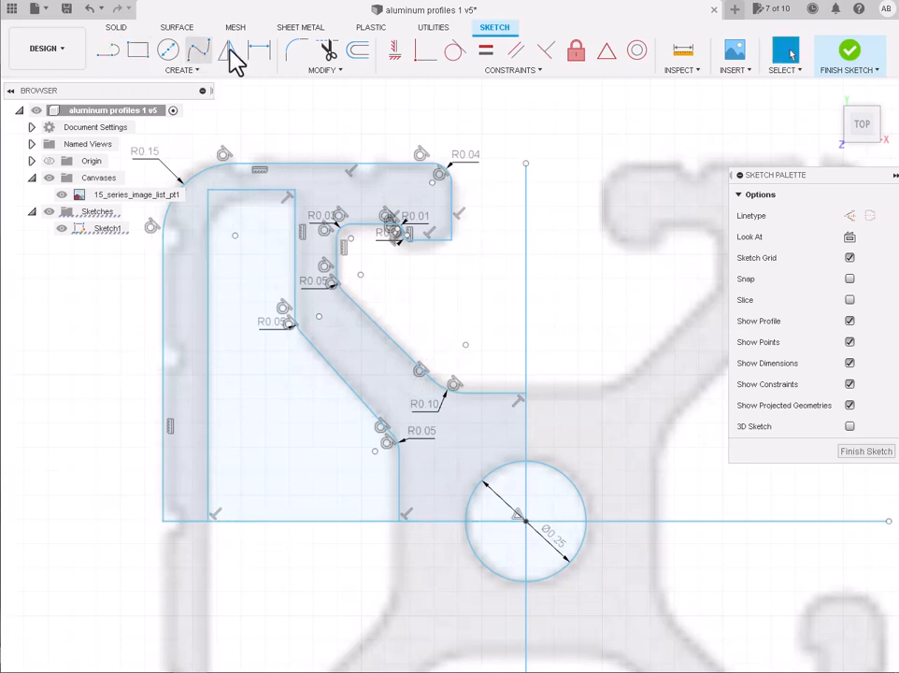
Fillet the cavity's upper corner nearest the T-slot with a 0.05 in radius.
left_click(299, 28)
left_click(494, 29)
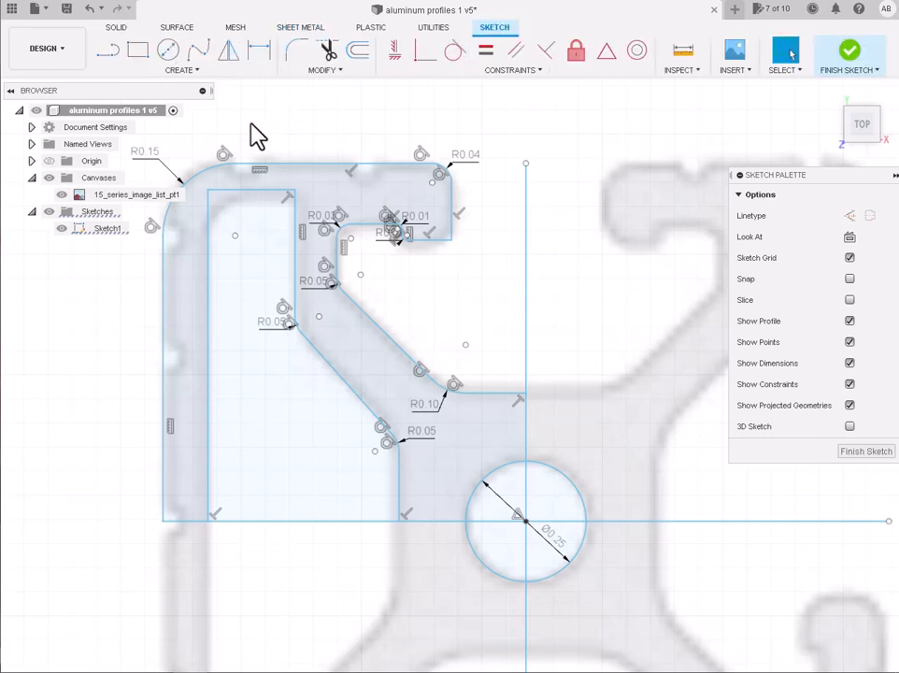
left_click(298, 56)
left_click(296, 201)
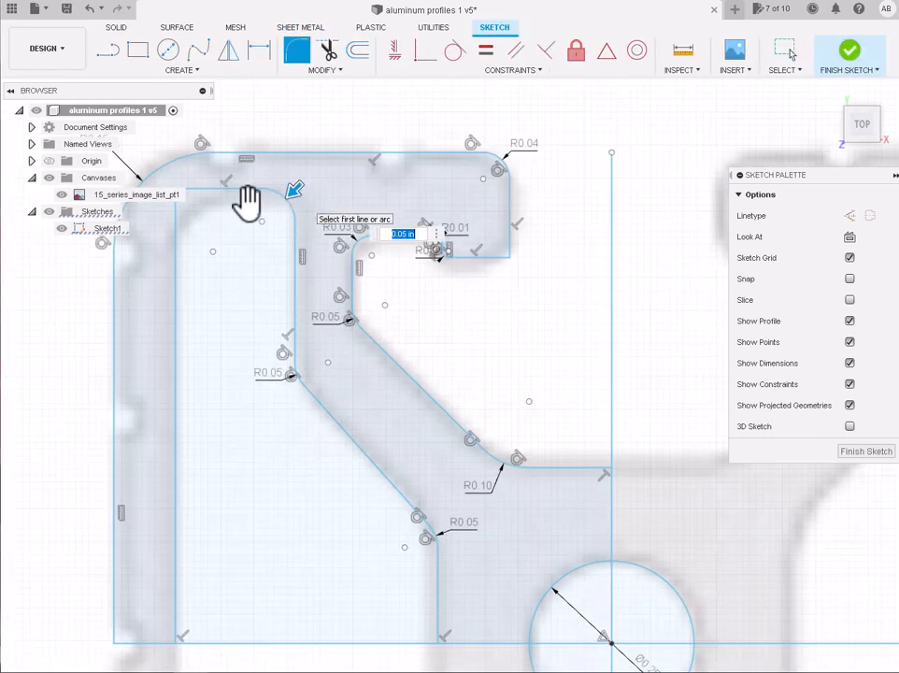
scroll(210, 227, "down", 5)
scroll(207, 224, "up", 3)
scroll(198, 213, "up", 2)
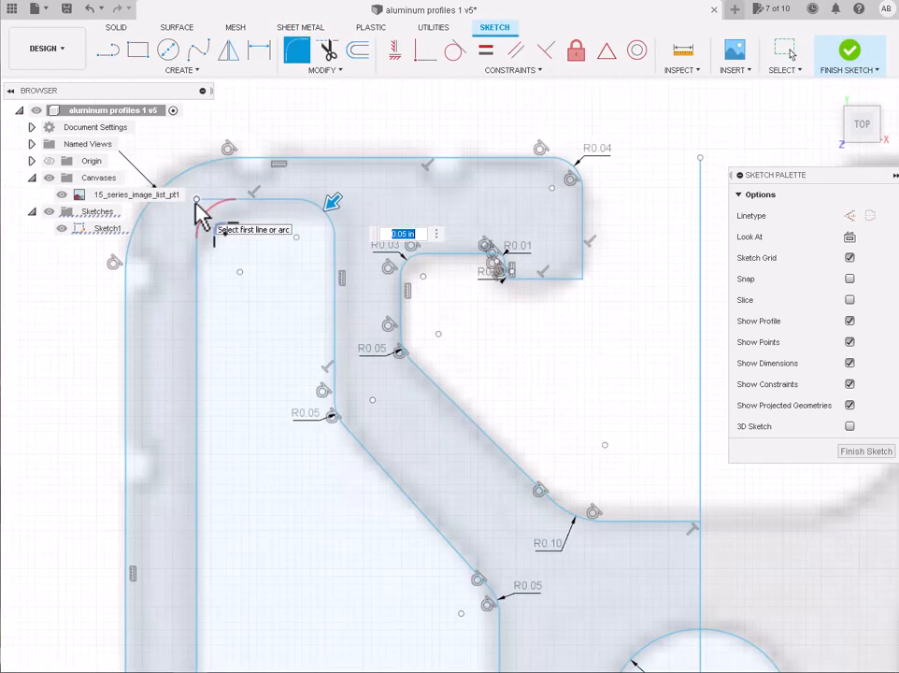
scroll(198, 213, "down", 4)
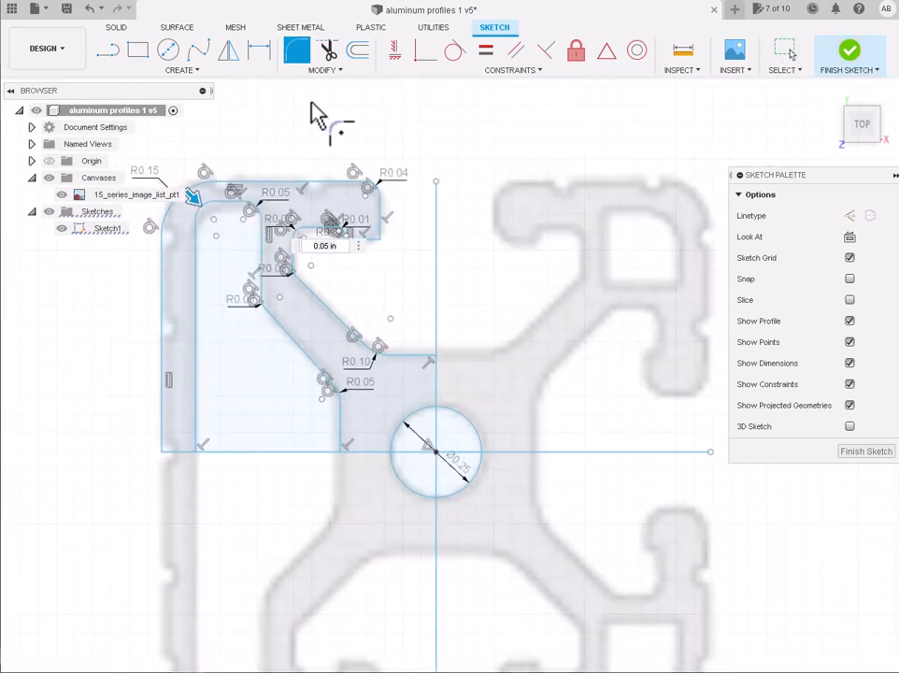
key("Escape")
scroll(311, 241, "down", 2)
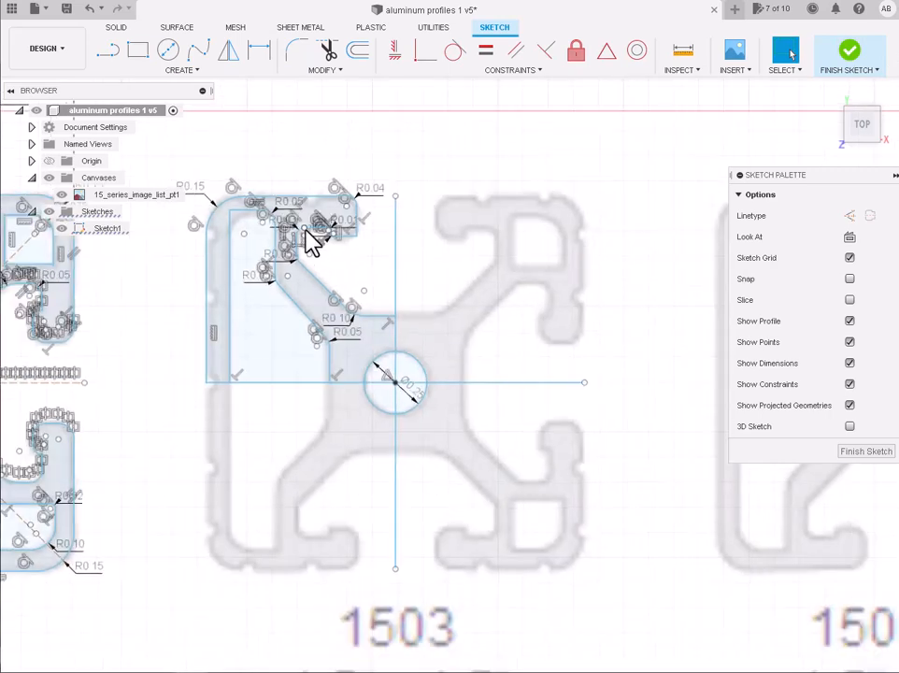
scroll(289, 236, "up", 3)
left_click_drag(465, 176, 161, 465)
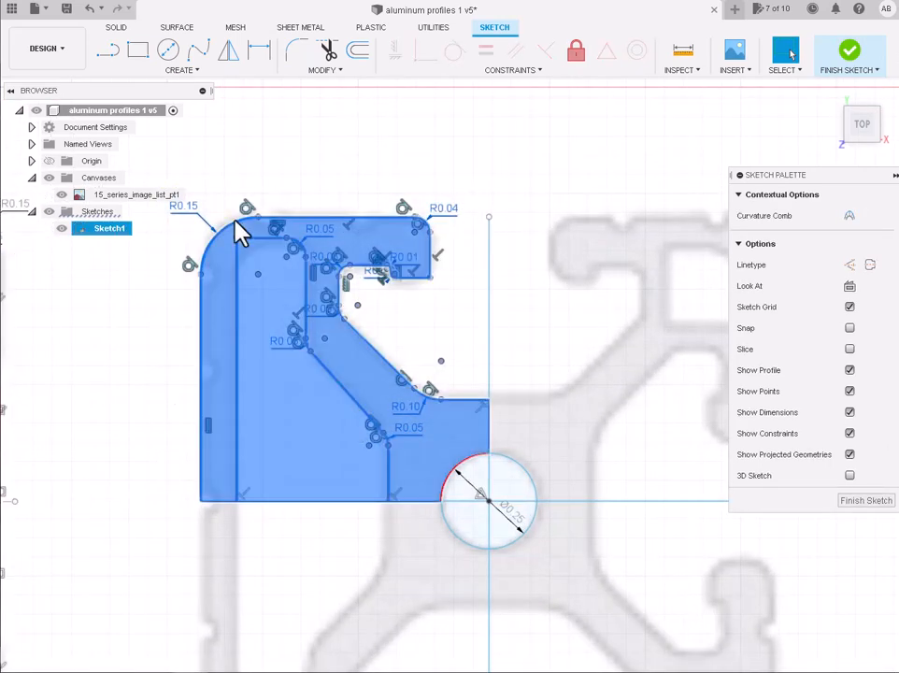
left_click(228, 50)
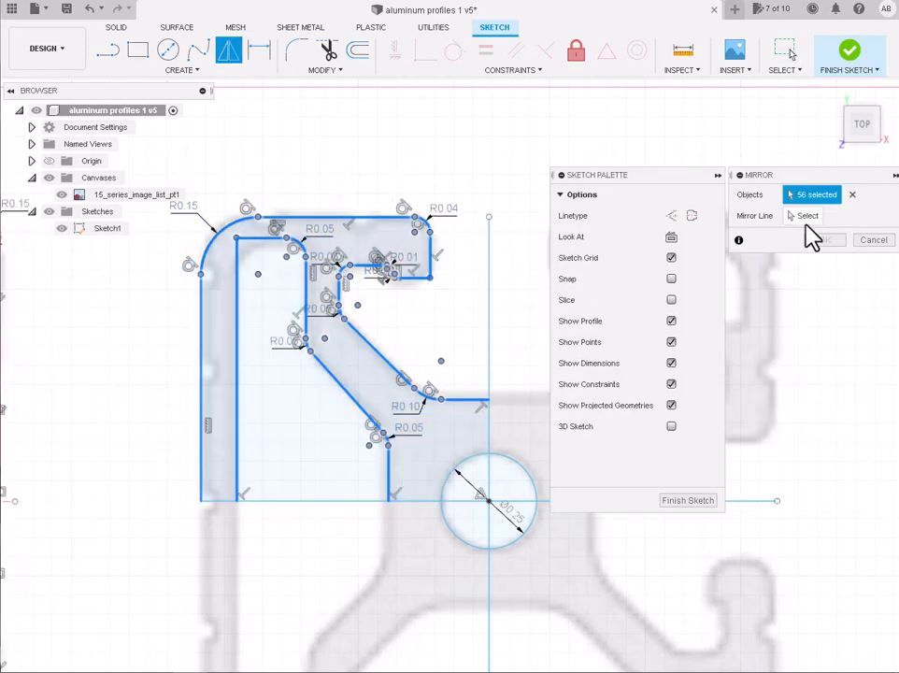
left_click(805, 218)
left_click(354, 502)
scroll(355, 505, "down", 2)
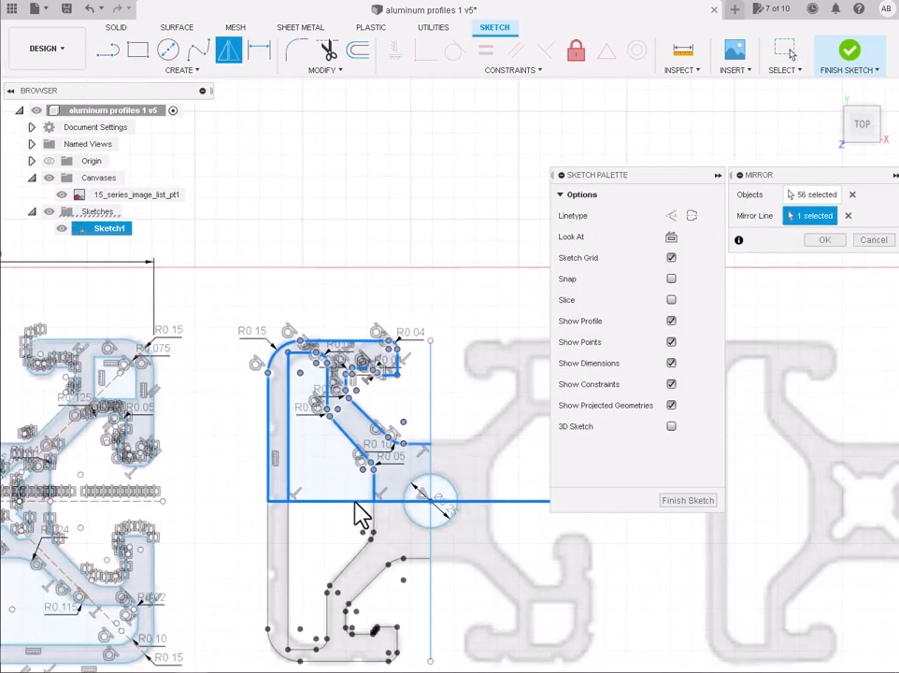
scroll(355, 503, "down", 2)
scroll(336, 652, "up", 2)
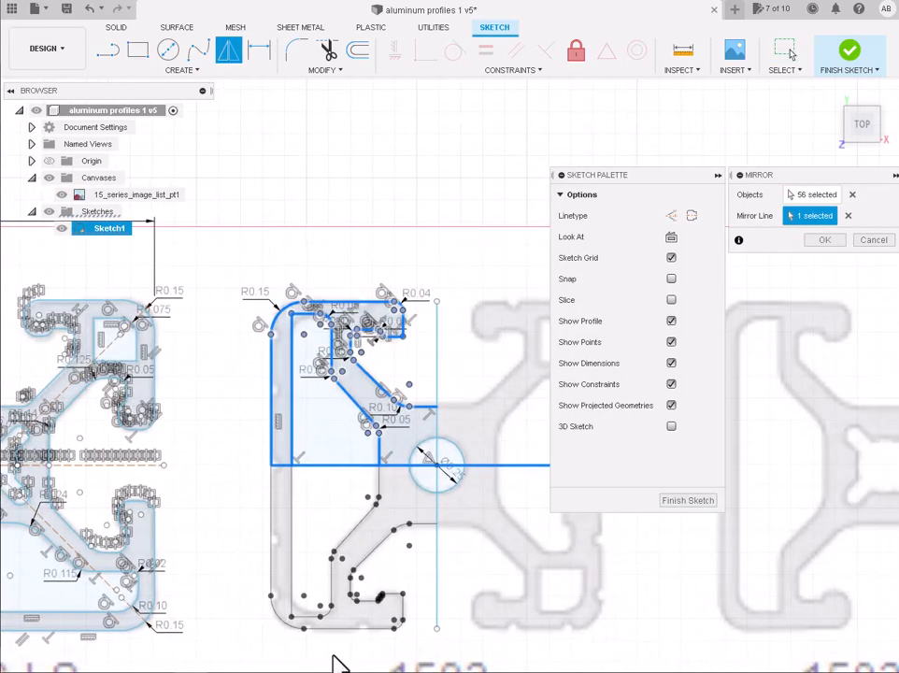
key("Escape")
Try to fillet the cavity's outer upper corner with a 0.10 in radius.
scroll(313, 308, "up", 3)
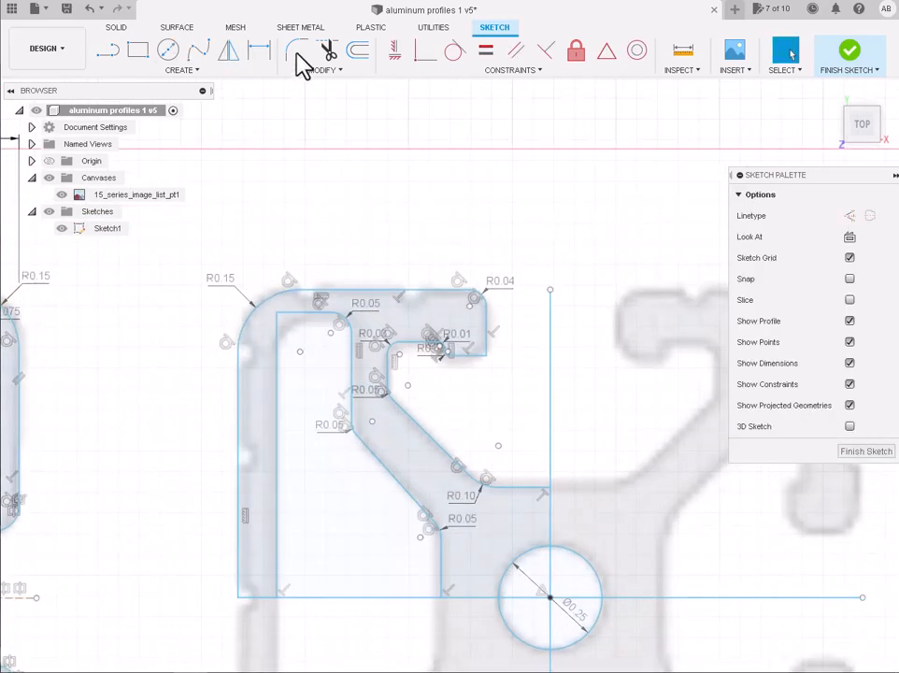
left_click(297, 50)
left_click(279, 333)
left_click(292, 312)
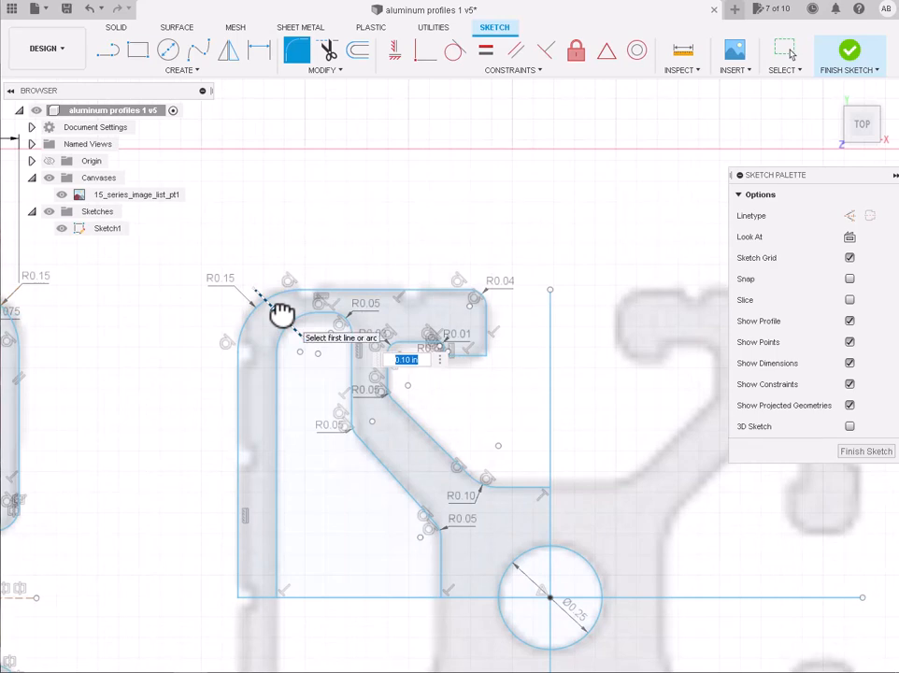
key("Return")
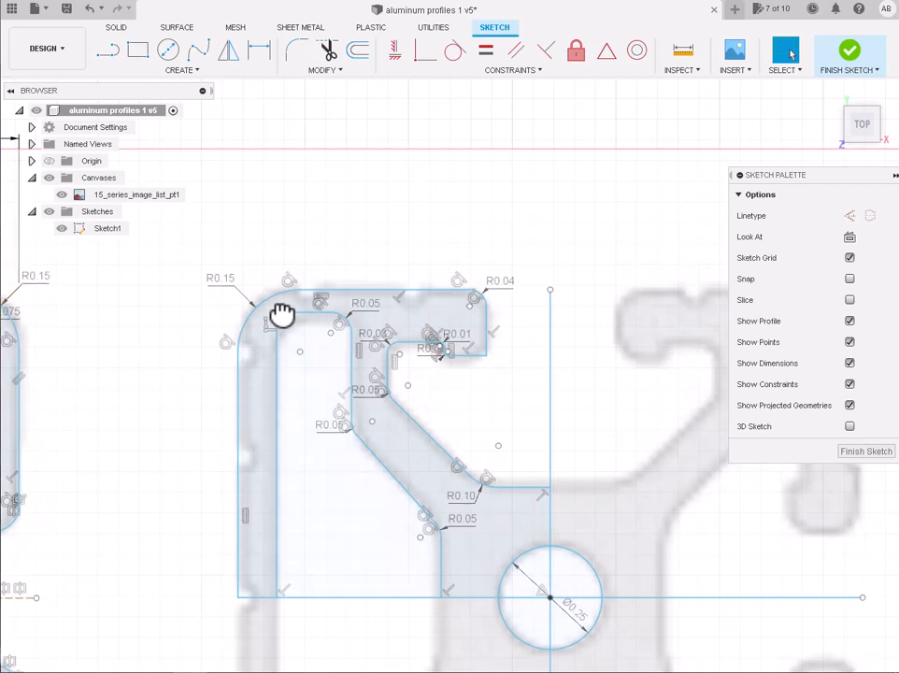
Lower the cavity's upper horizontal line slightly onto the canvas wall edge and fillet its outer corner with a 0.085 in radius.
scroll(281, 315, "up", 3)
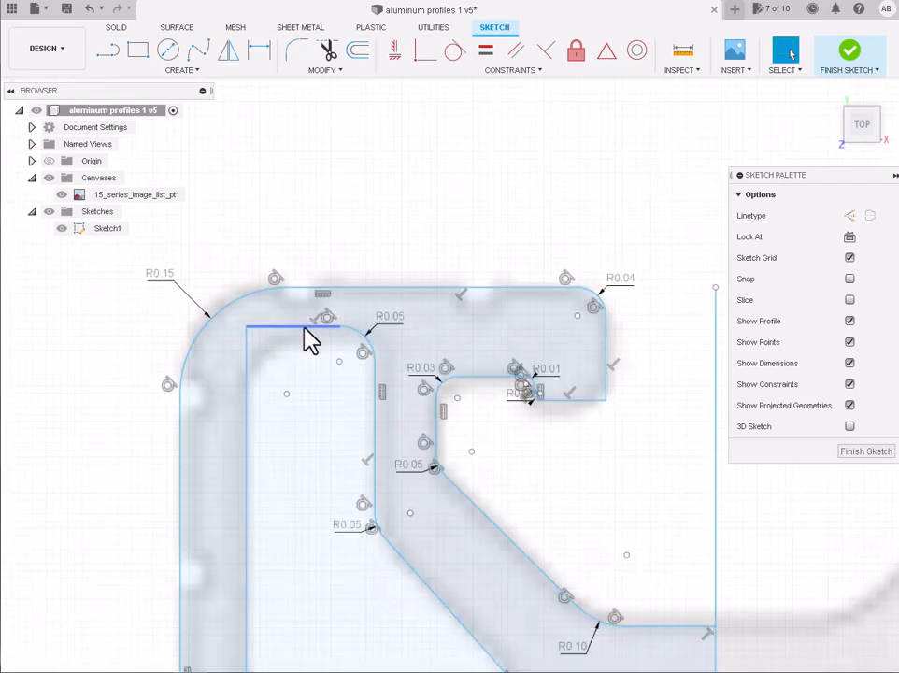
left_click(305, 331)
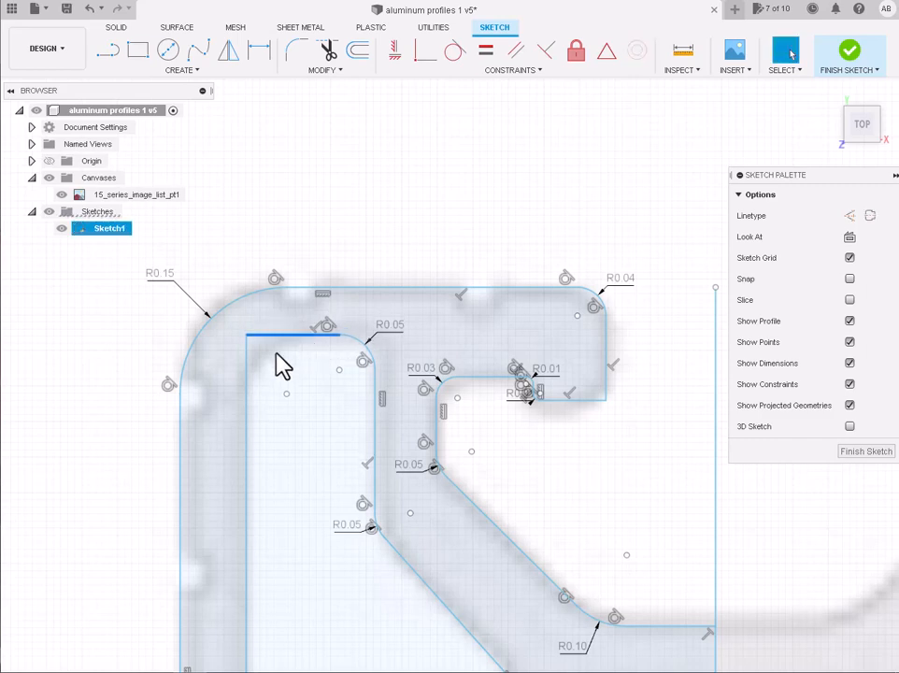
left_click(296, 49)
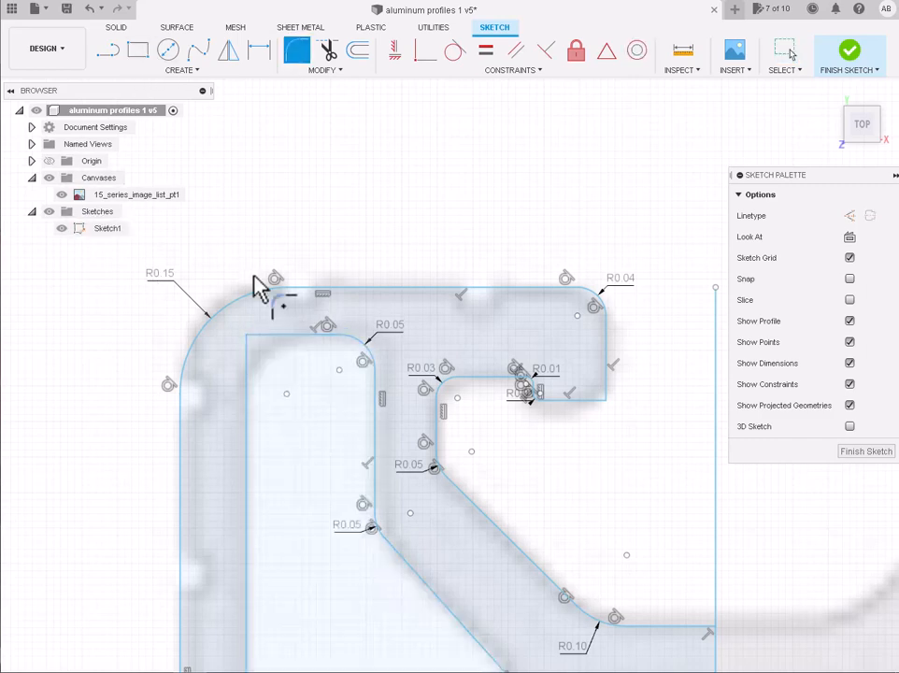
left_click(255, 340)
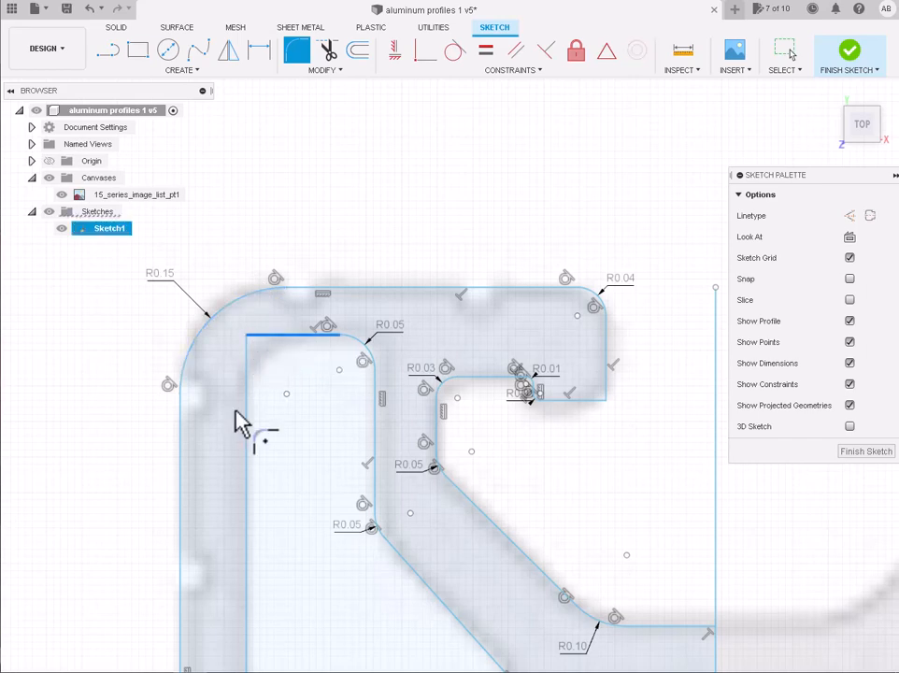
left_click(249, 347)
left_click_drag(243, 332, 261, 339)
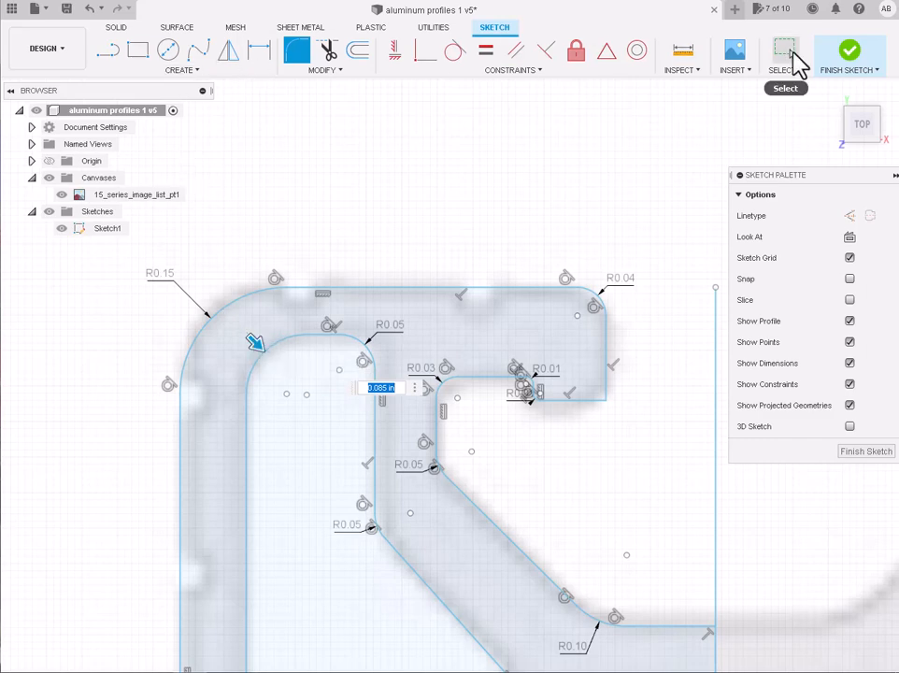
left_click(789, 56)
Mirror the traced 1503 quadrant across the horizontal centre line and finish the sketch.
scroll(456, 341, "down", 5)
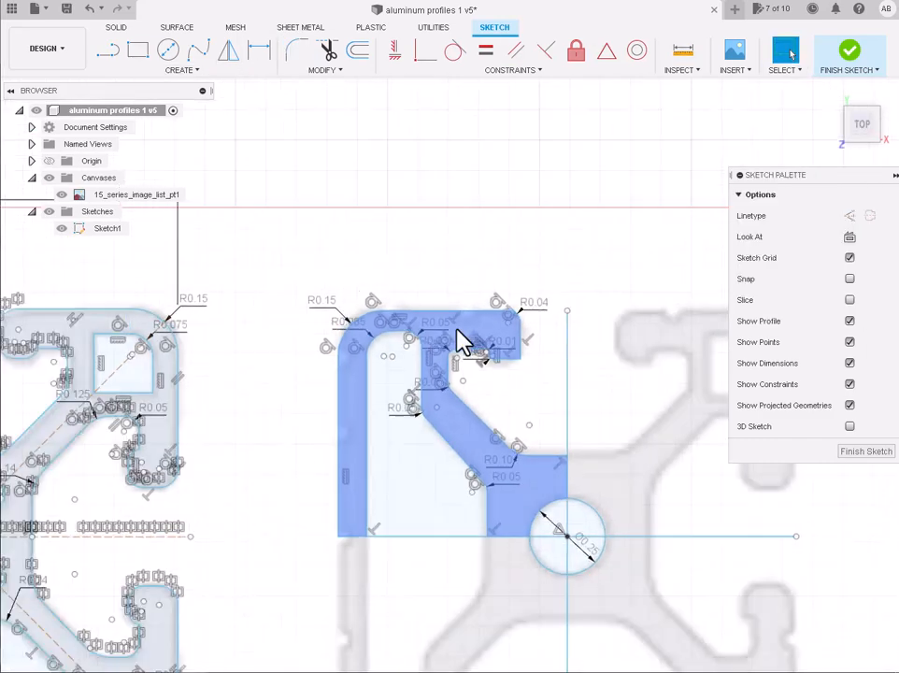
mouse_move(538, 254)
left_mouse_down()
mouse_move(341, 476)
mouse_move(305, 486)
left_mouse_up()
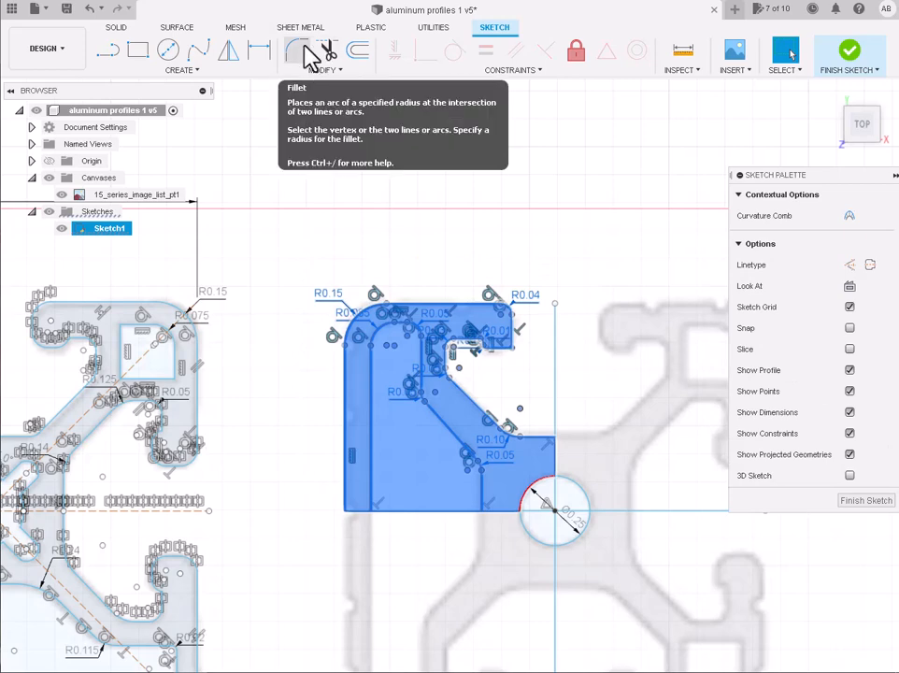
left_click(229, 50)
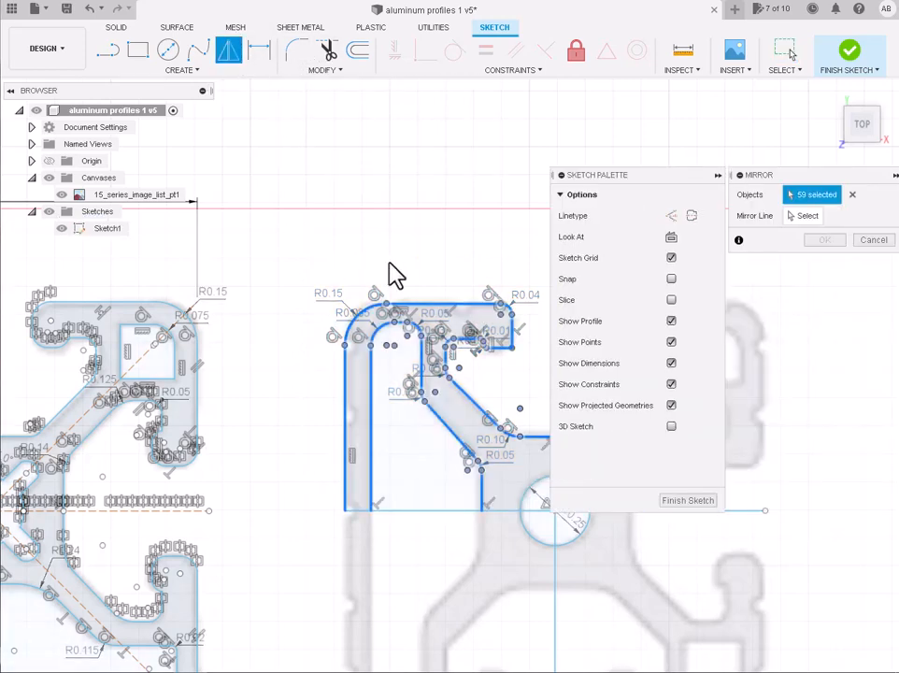
left_click(442, 511)
scroll(441, 511, "down", 4)
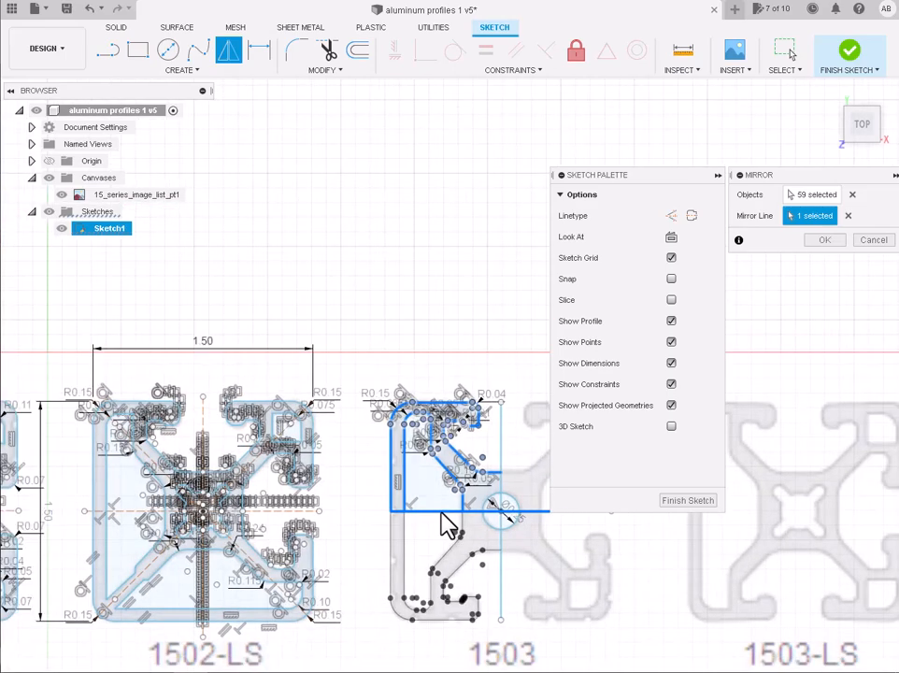
scroll(439, 656, "up", 3)
left_click(686, 502)
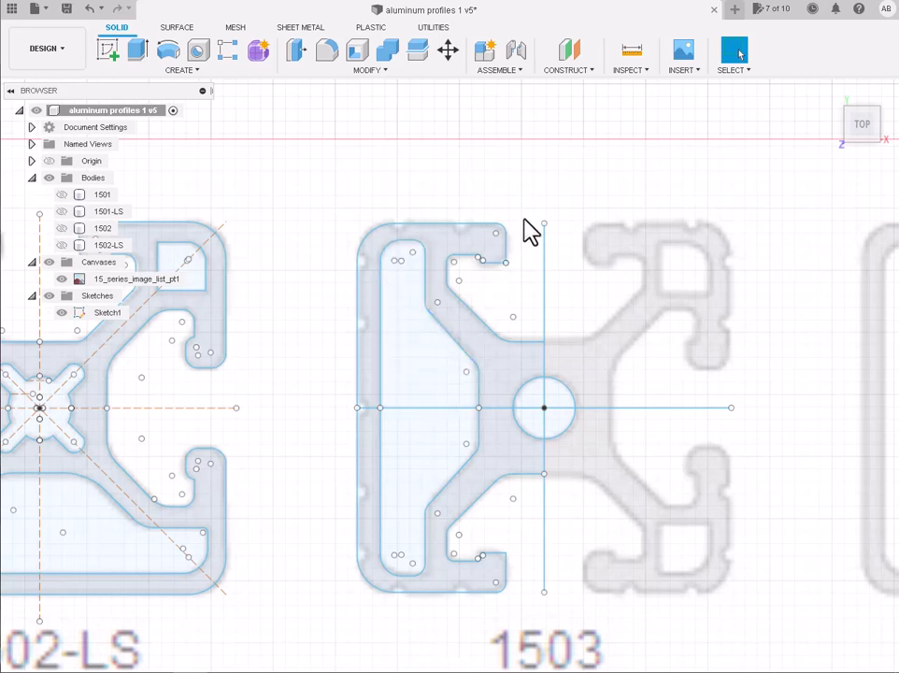
Reopen Sketch1 for editing with nothing selected.
left_click_drag(521, 196, 326, 353)
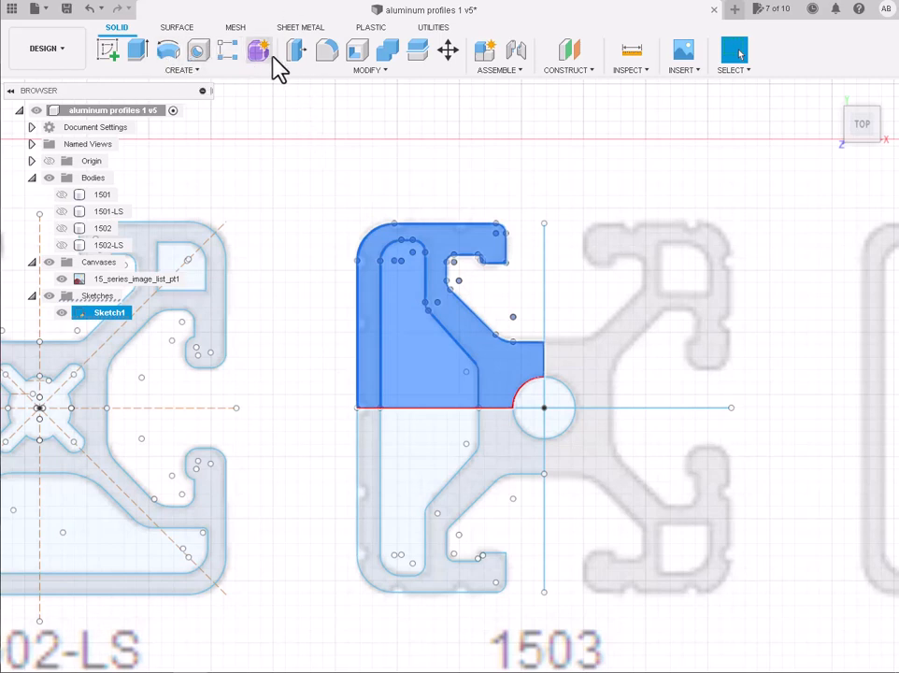
right_click(122, 313)
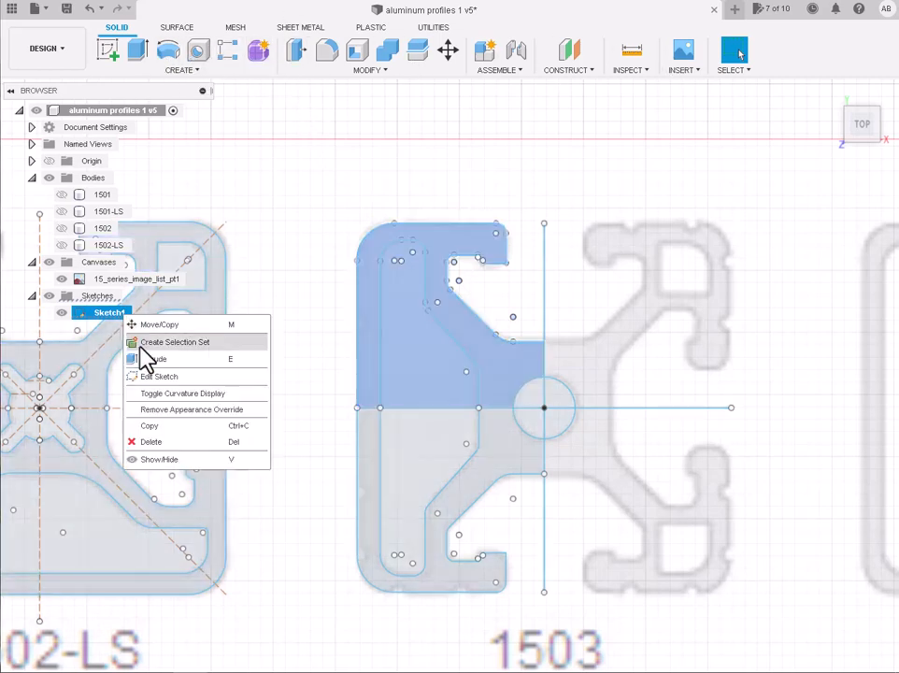
left_click(155, 376)
left_click_drag(290, 161, 501, 383)
mouse_move(309, 135)
left_mouse_down()
mouse_move(488, 388)
mouse_move(517, 411)
left_mouse_up()
left_click(312, 297)
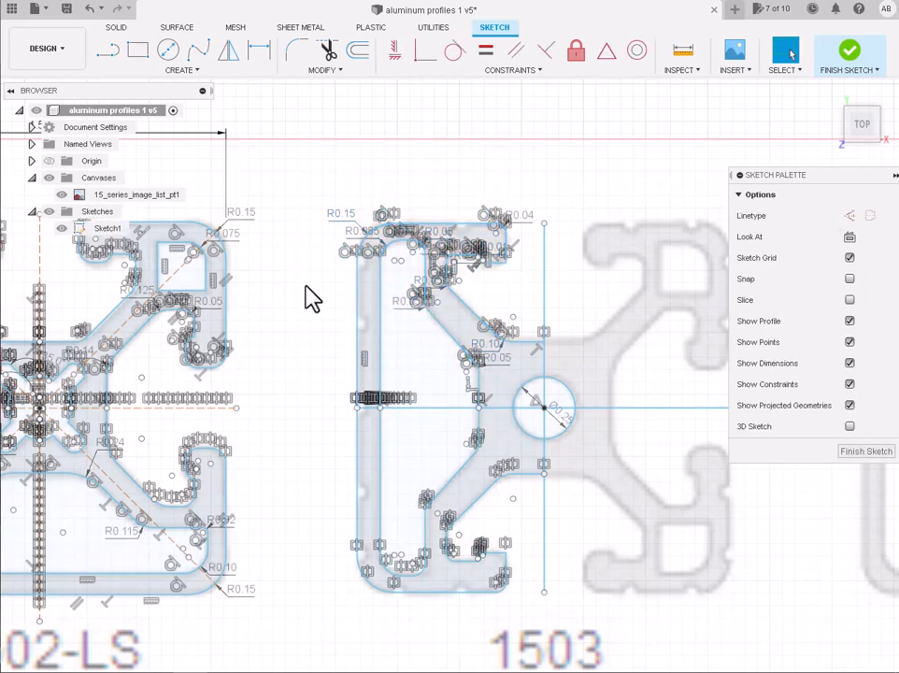
Mirror the upper-left quadrant of the 1503 profile, including its cavity outline, across the vertical centre line.
left_click_drag(529, 196, 345, 391)
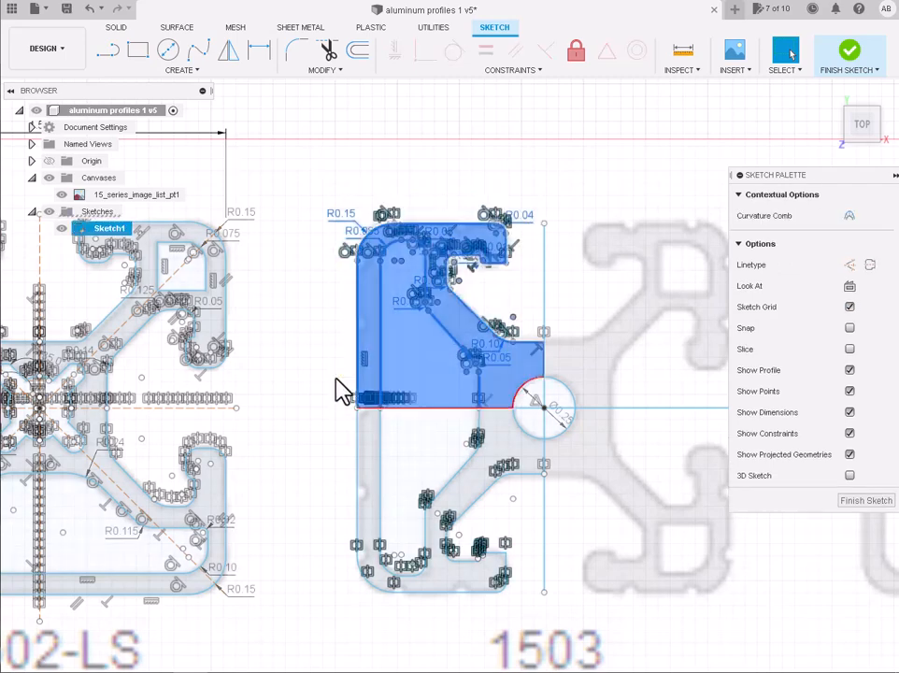
left_click(228, 49)
left_click(803, 215)
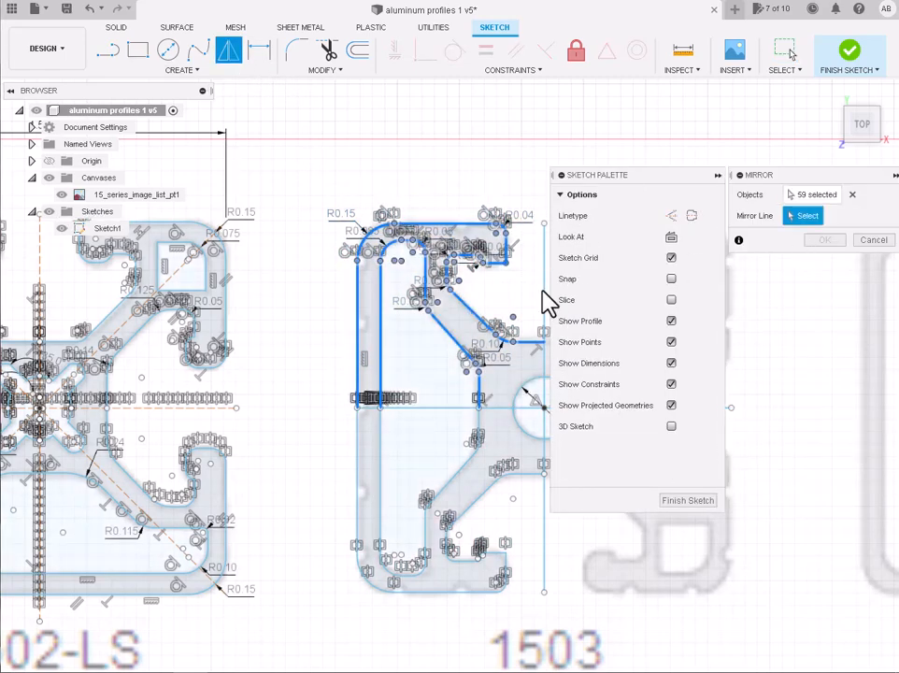
left_click(545, 300)
left_click_drag(665, 185, 744, 353)
left_click(822, 241)
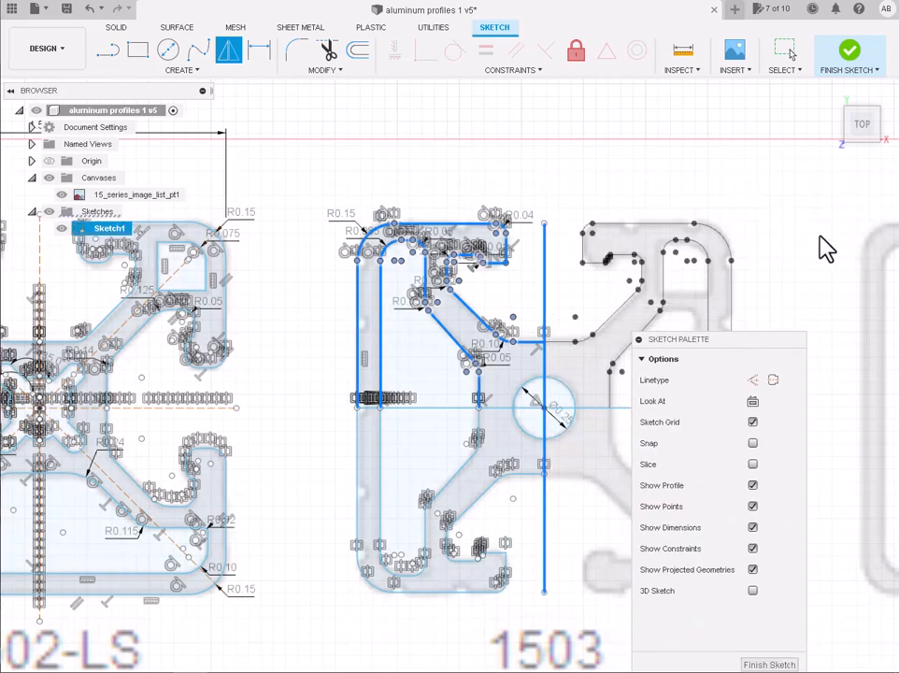
scroll(789, 343, "down", 2)
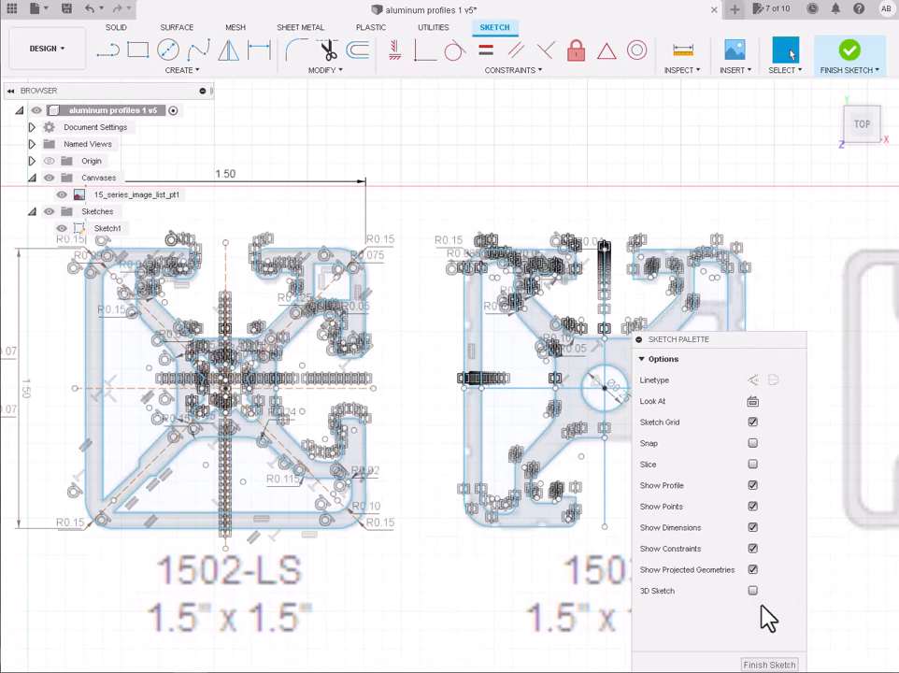
Move the Sketch Palette clear of the 1503 profile and fillet the lower-left lip's free inner corner with a 0.03 in radius.
left_click_drag(652, 348, 824, 332)
scroll(758, 327, "up", 5)
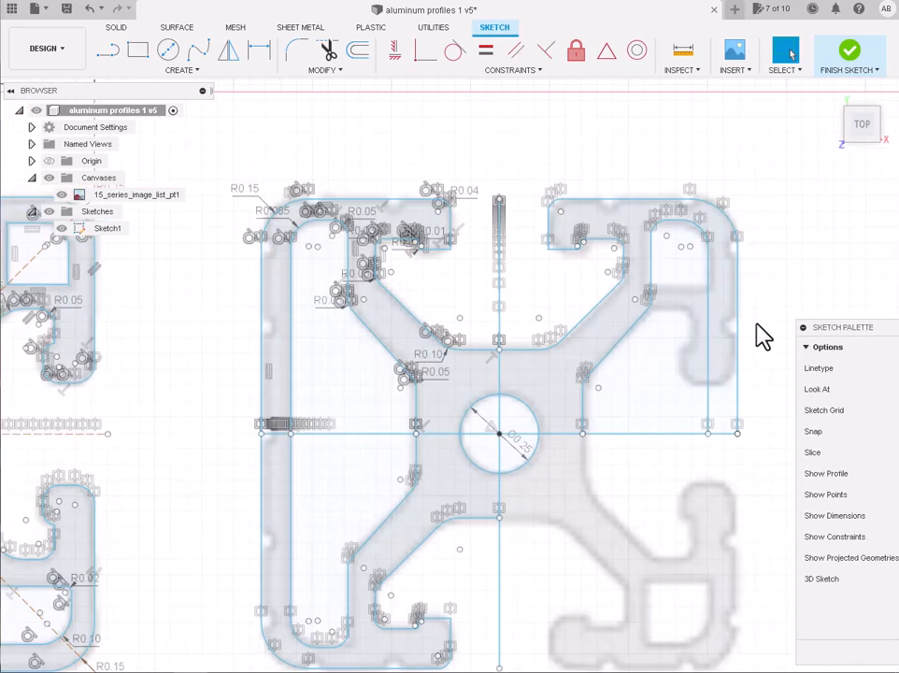
scroll(761, 337, "up", 1)
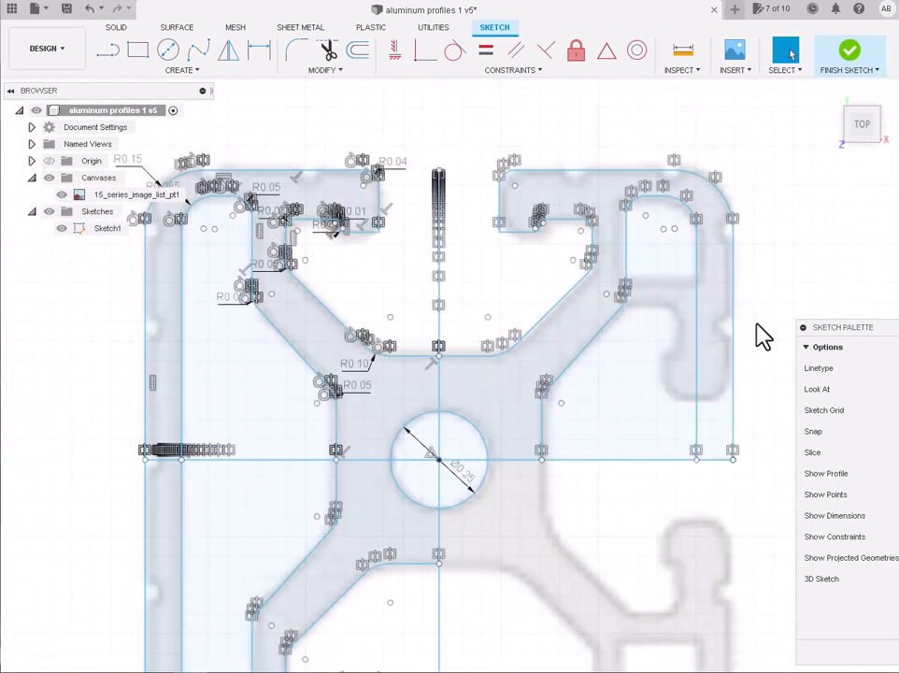
scroll(341, 145, "up", 4)
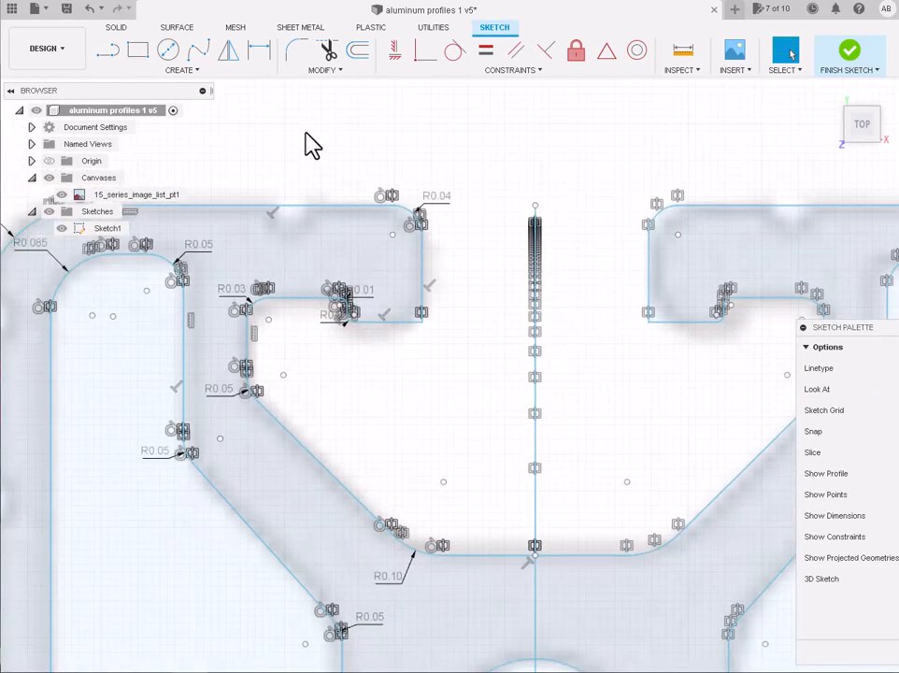
scroll(306, 134, "down", 6)
scroll(340, 451, "up", 3)
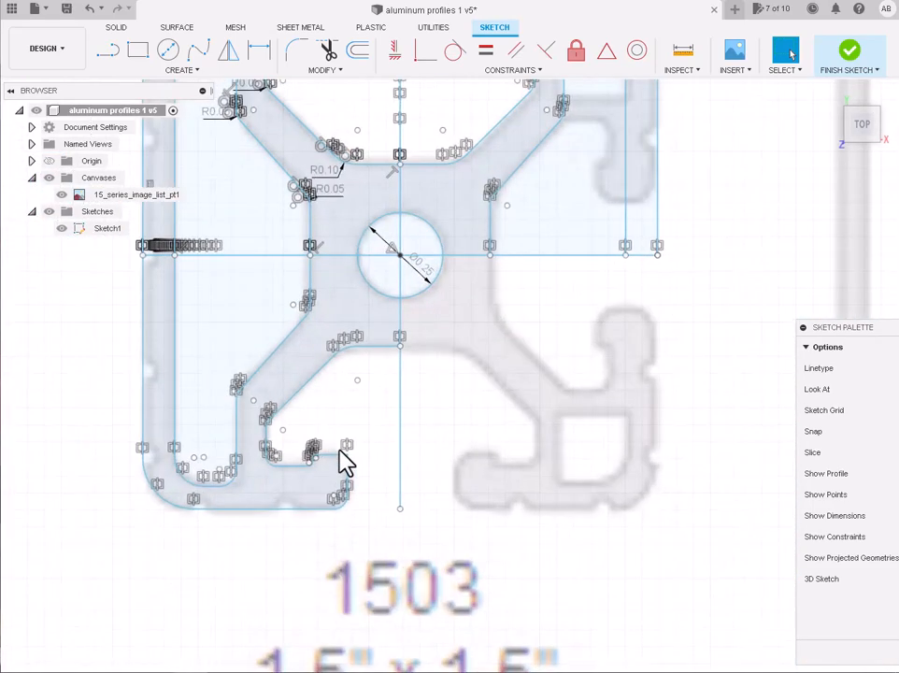
scroll(346, 460, "up", 3)
key("f")
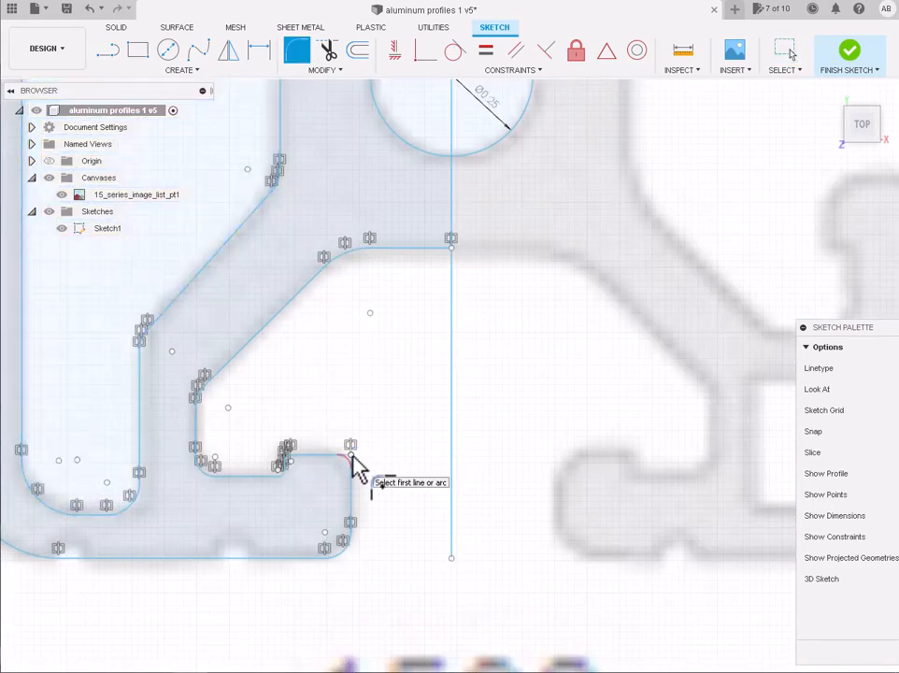
left_click(353, 460)
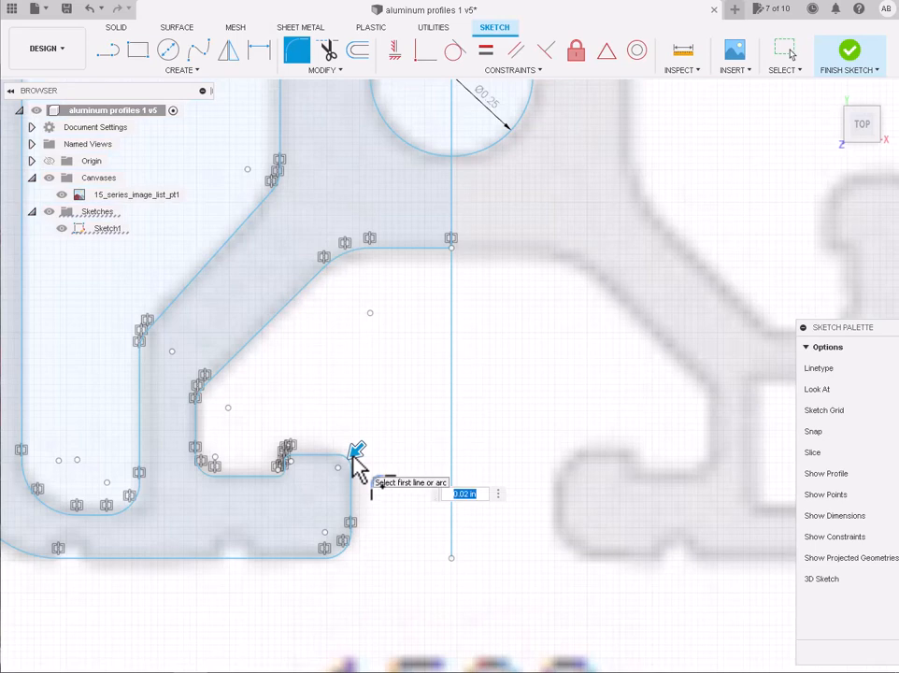
type("0.3")
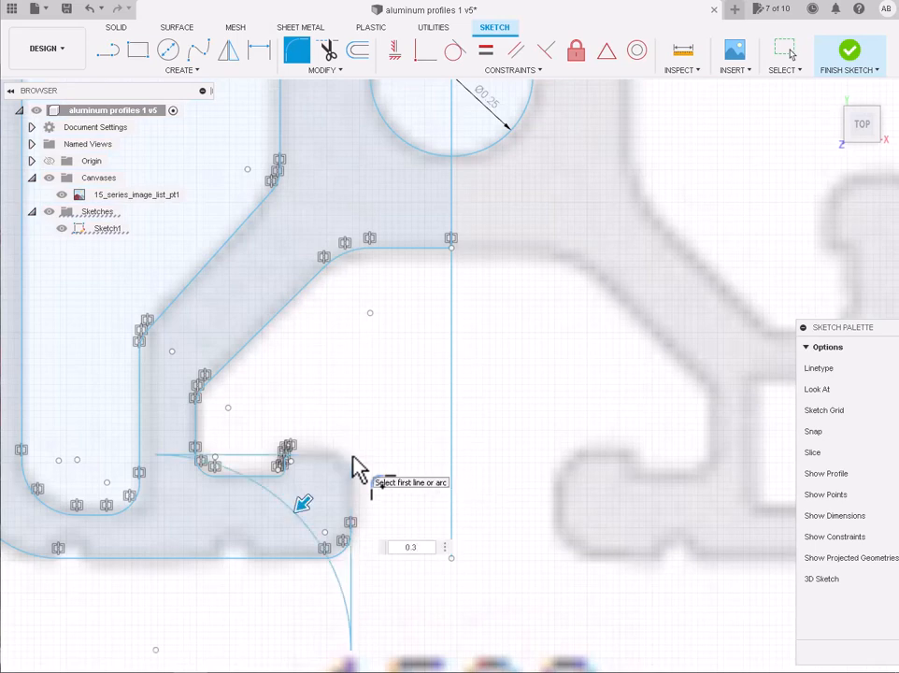
key("Left")
type("0")
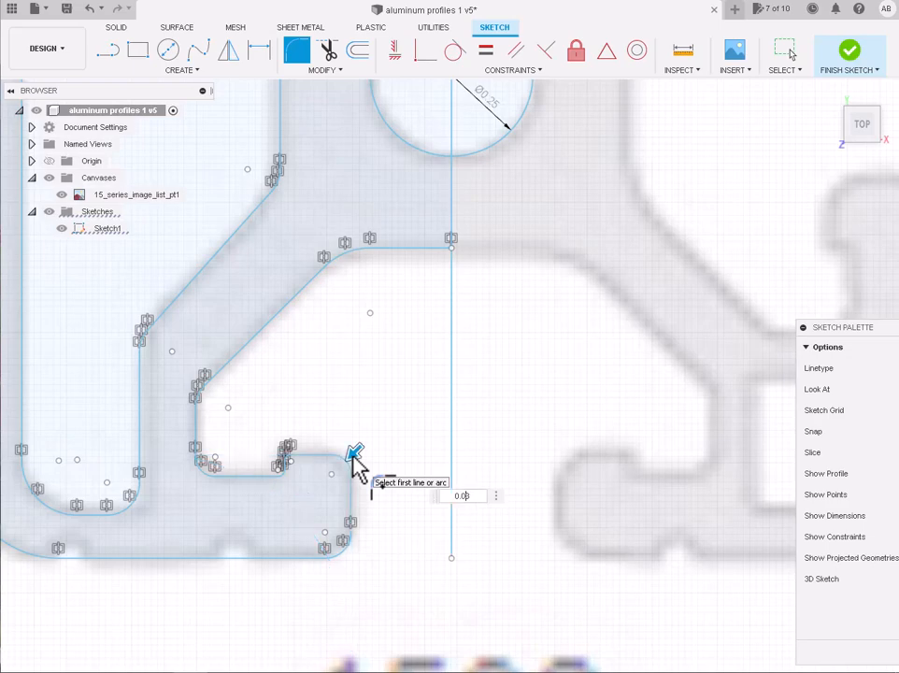
key("Return")
Fillet the lower inner corner of the 1503 profile's upper-left lip, beside the slot opening, with a 0.03 in radius.
scroll(353, 456, "down", 5)
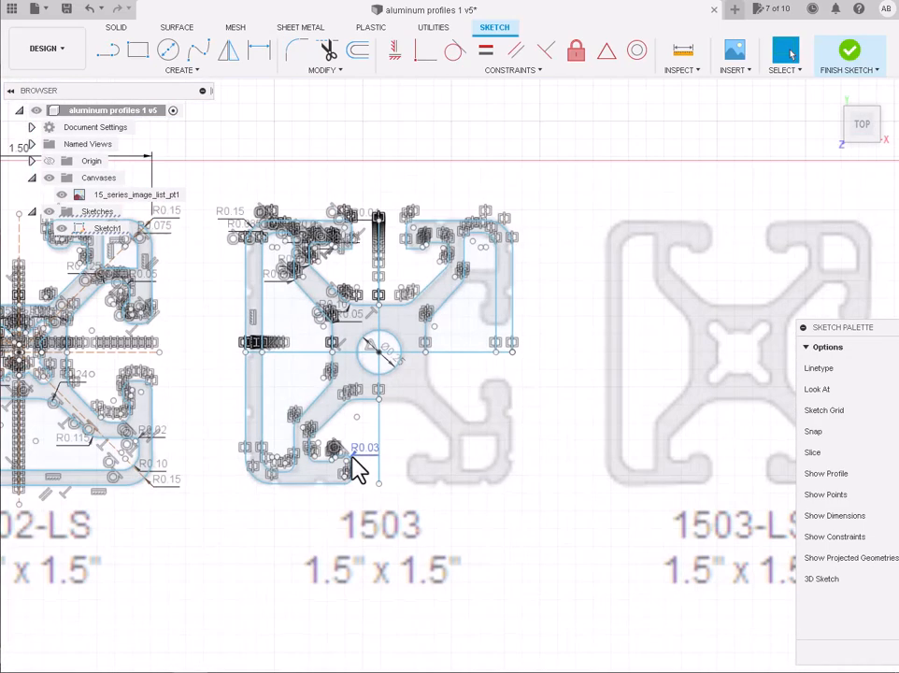
scroll(355, 211, "up", 5)
scroll(356, 375, "up", 2)
left_click(296, 49)
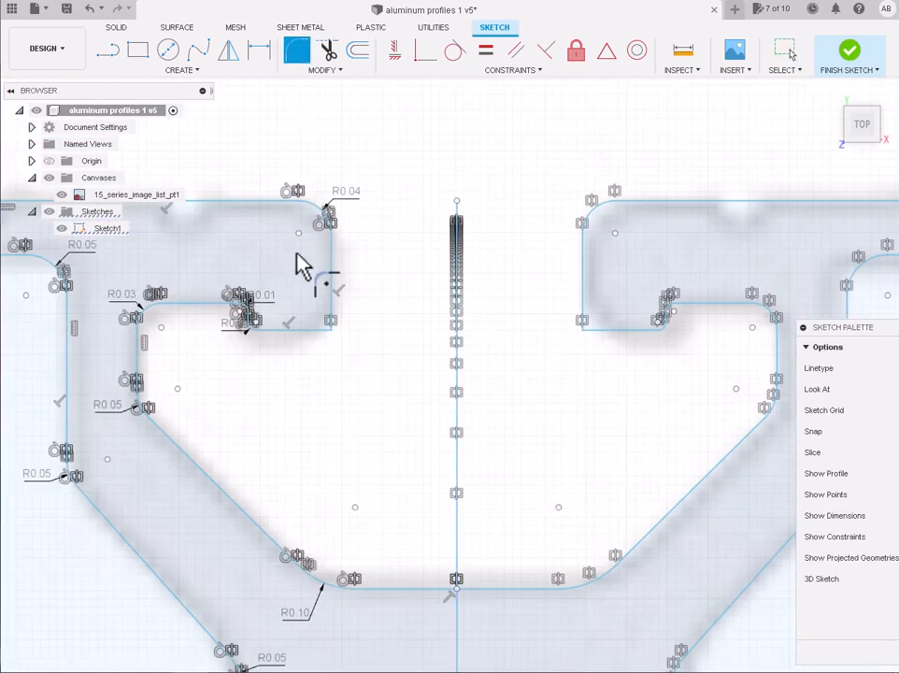
left_click(329, 331)
left_click(331, 330)
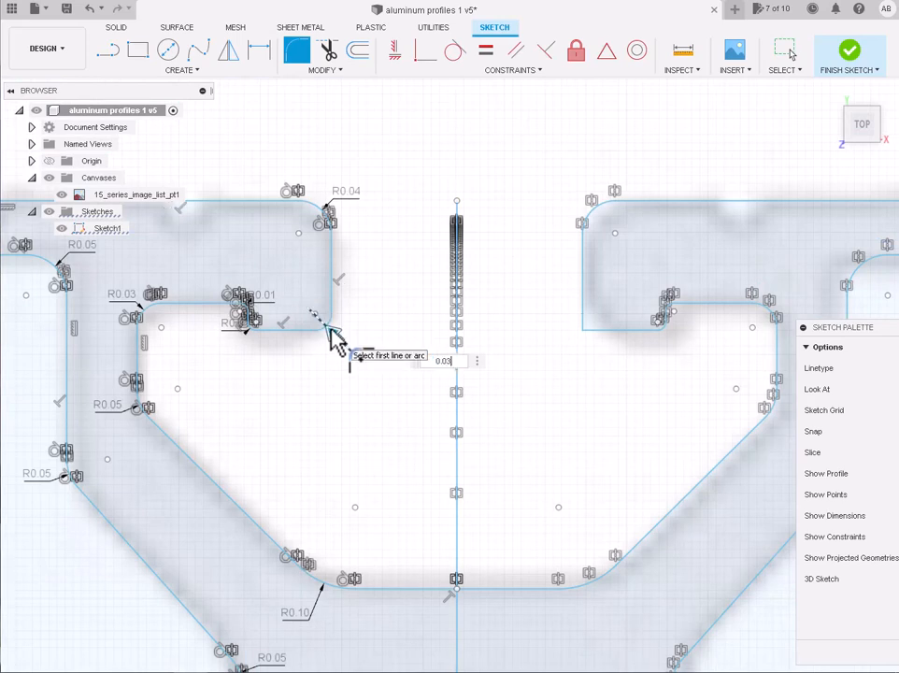
key("Return")
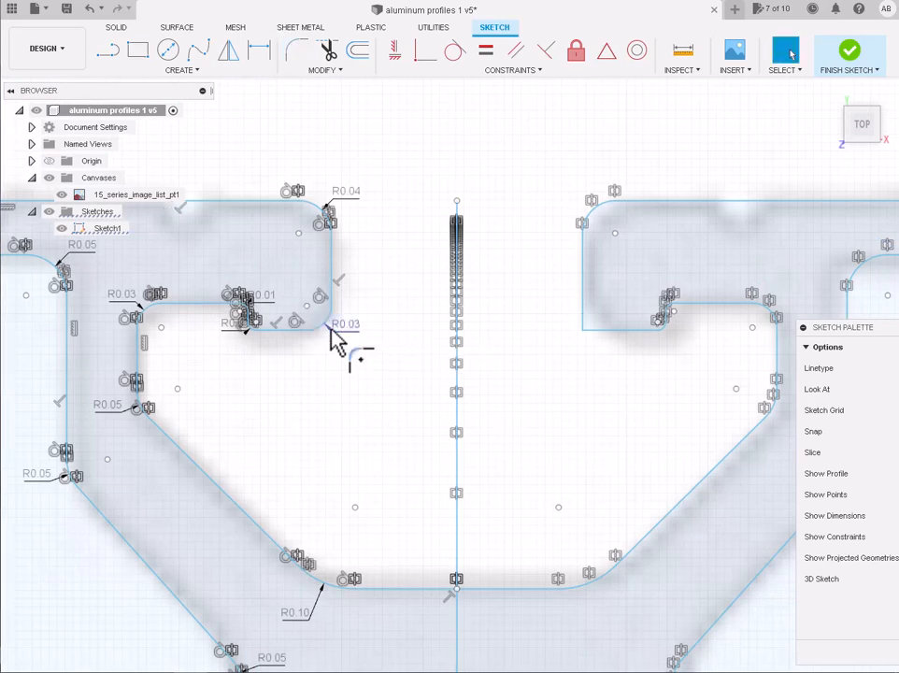
Fillet the matching lower corner of the upper-right lip with a 0.03 in radius.
left_click(296, 50)
left_click(584, 333)
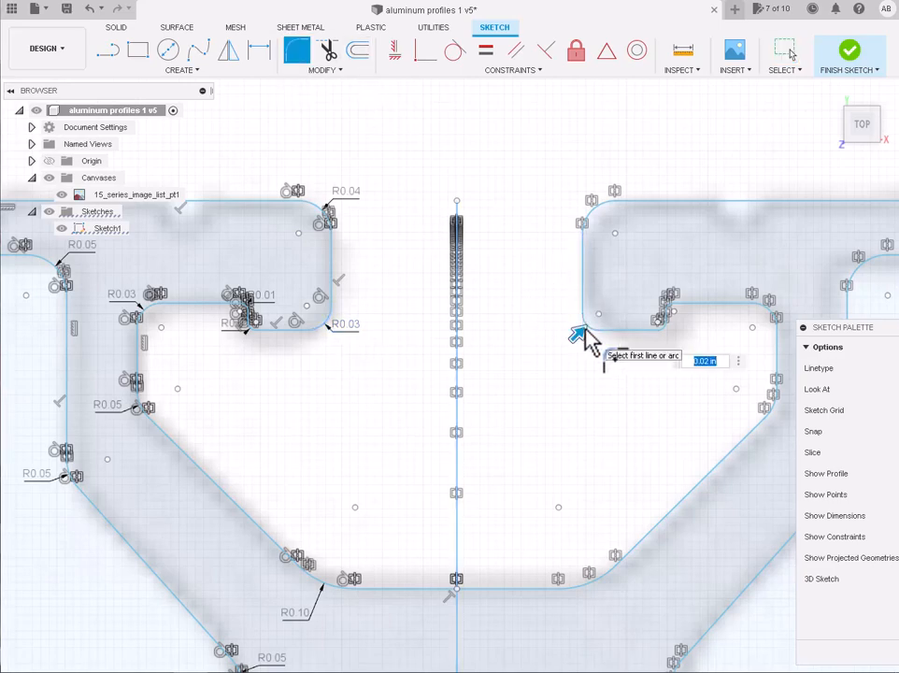
type("0.03")
key("Return")
Trim away the long vertical line on the outer side of the 1503 profile's upper-right cavity.
scroll(585, 329, "down", 8)
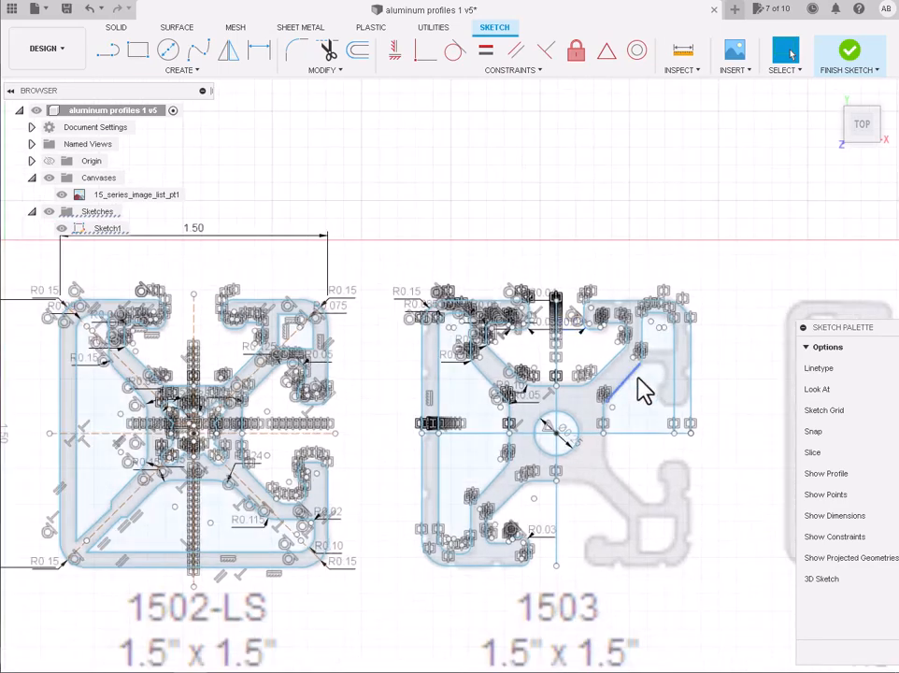
scroll(598, 344, "up", 10)
scroll(613, 260, "down", 3)
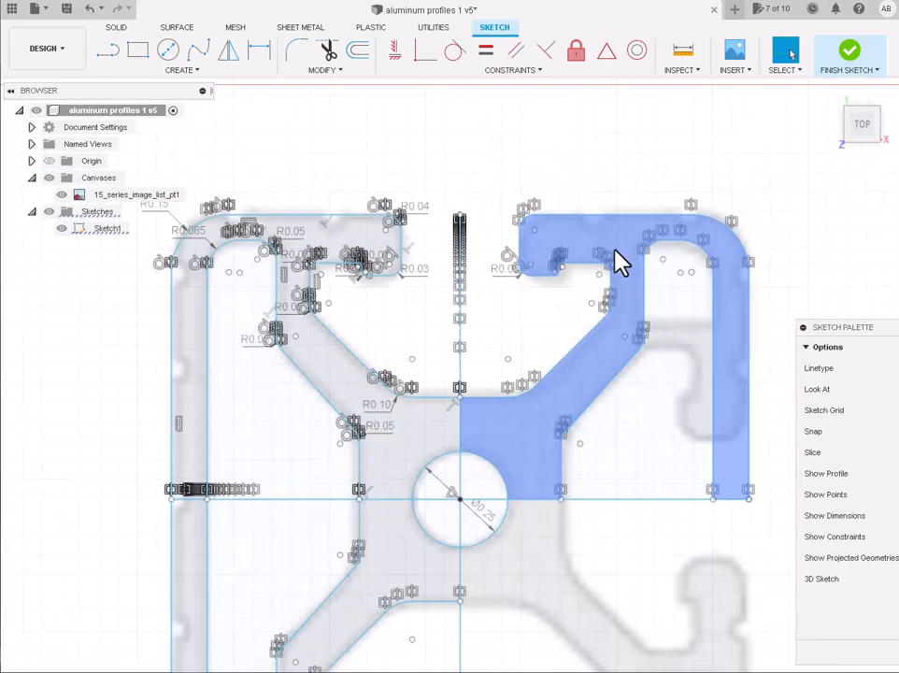
scroll(798, 196, "up", 3)
scroll(822, 275, "up", 2)
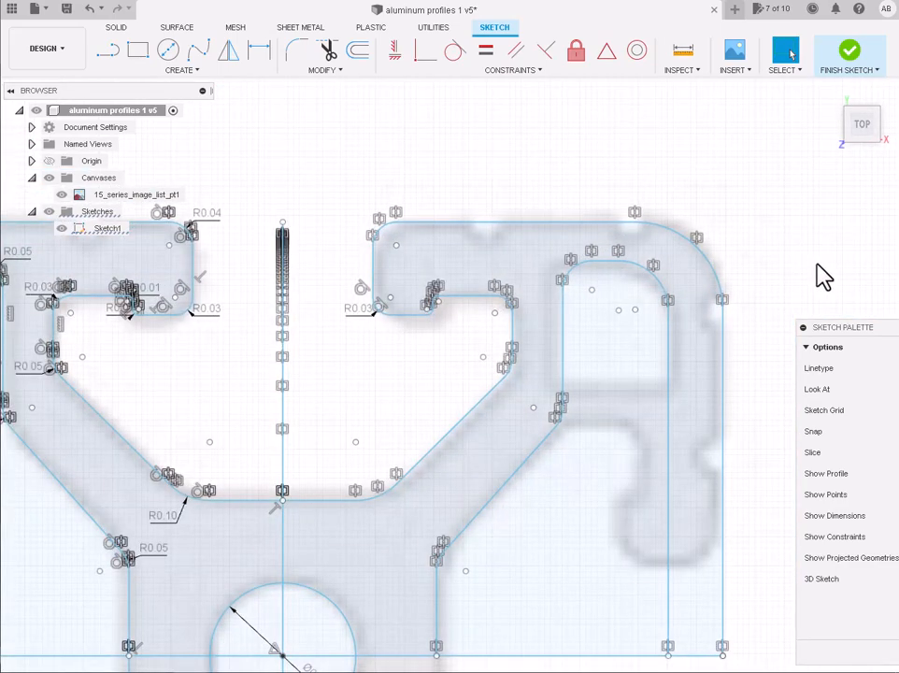
scroll(821, 275, "down", 1)
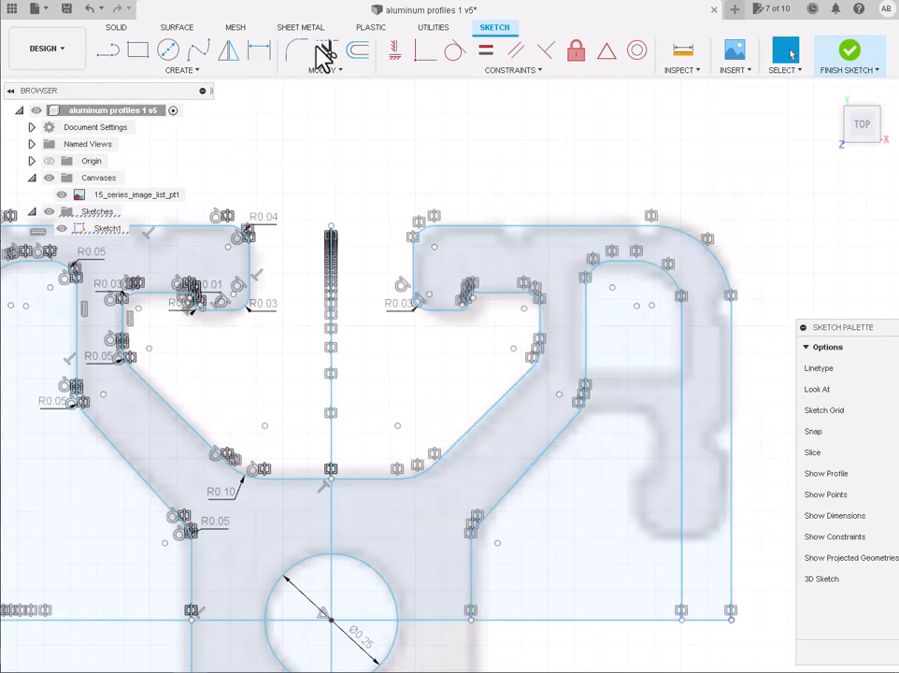
left_click(325, 52)
left_click(682, 418)
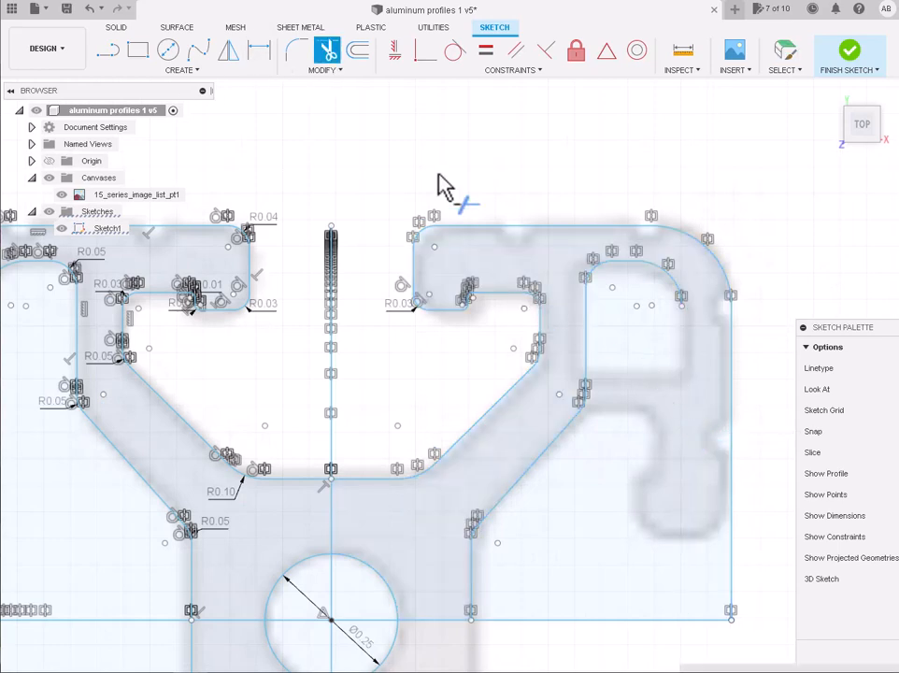
Close the upper-right cavity with a vertical line and a horizontal line about 0.18 in long, filleting their shared corner with a 0.05 in radius.
left_click(106, 46)
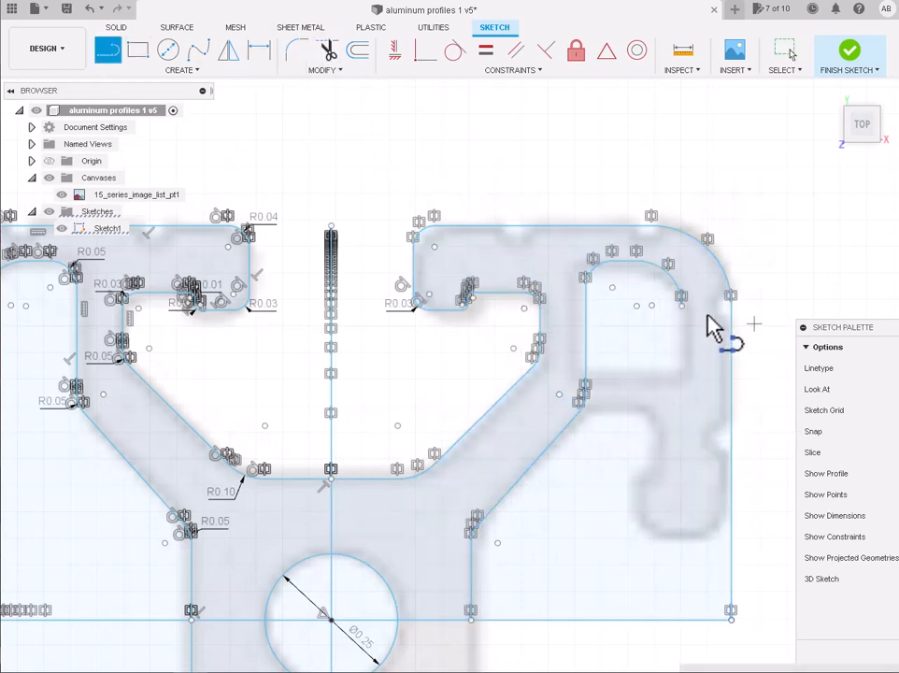
left_click(683, 305)
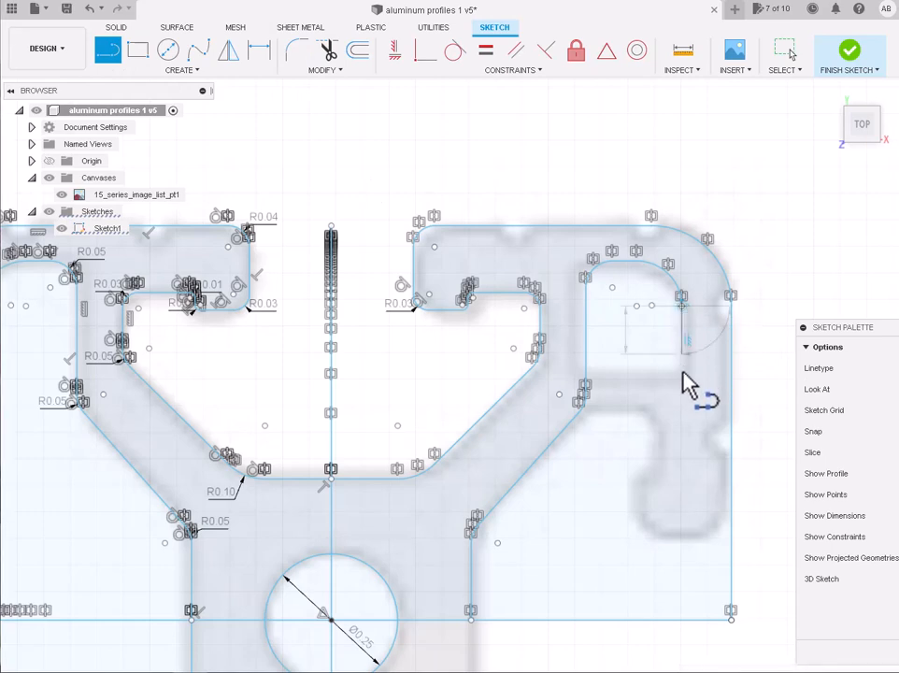
left_click(682, 381)
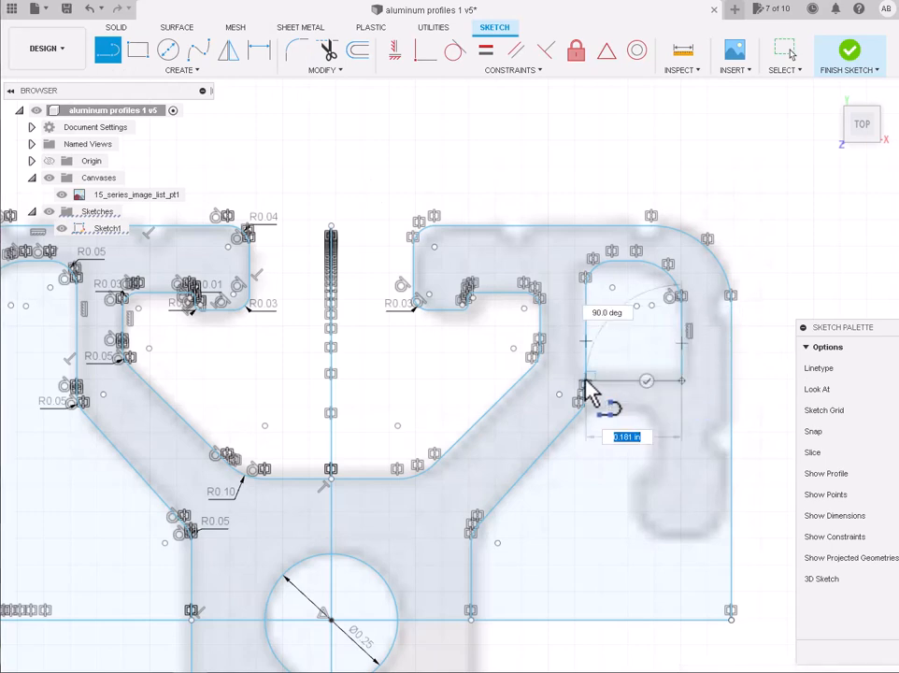
left_click(585, 381)
left_click(295, 50)
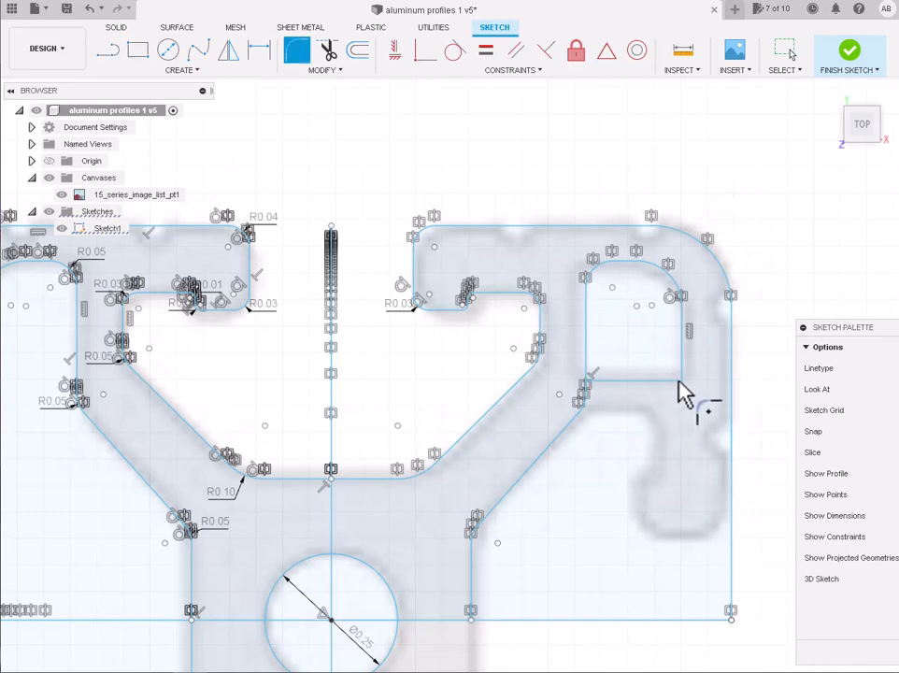
key("Return")
Trim the leftover vertical stub and small arc between the upper-right cavity and the diagonal arm's lower edge.
scroll(676, 379, "down", 3)
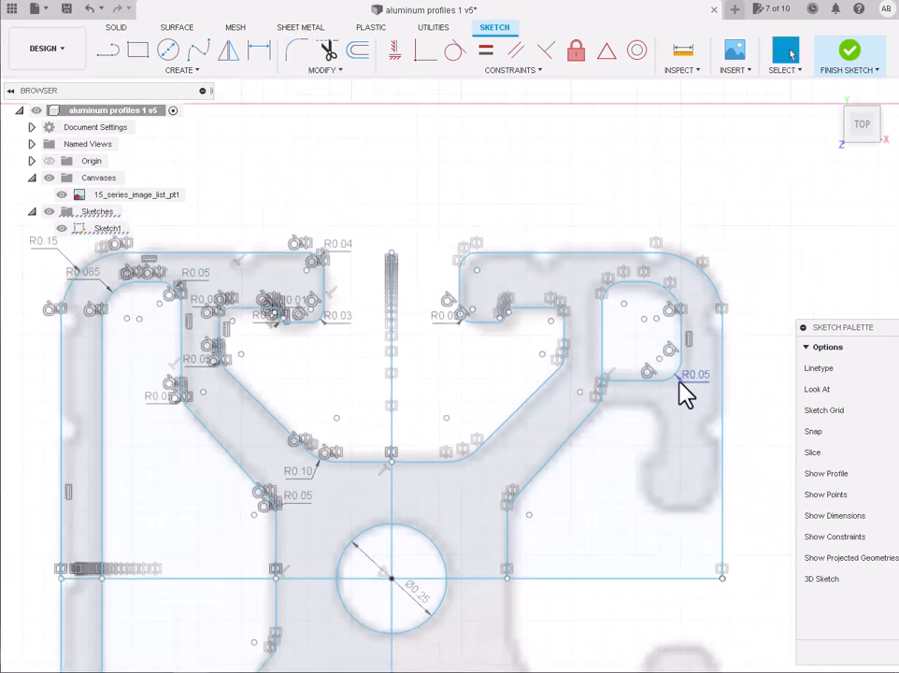
scroll(597, 425, "up", 5)
left_click(329, 50)
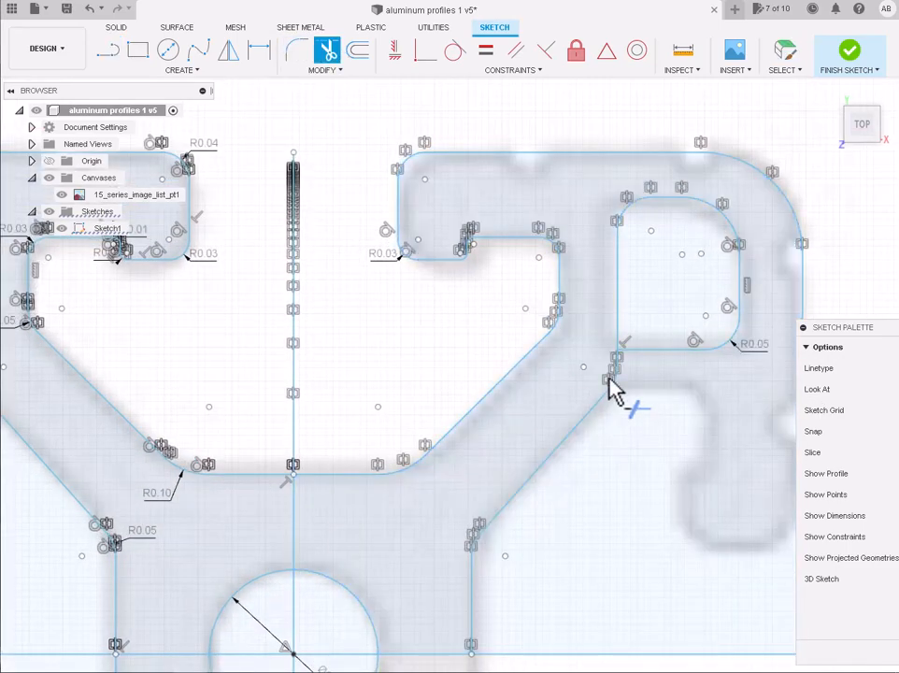
scroll(627, 385, "up", 5)
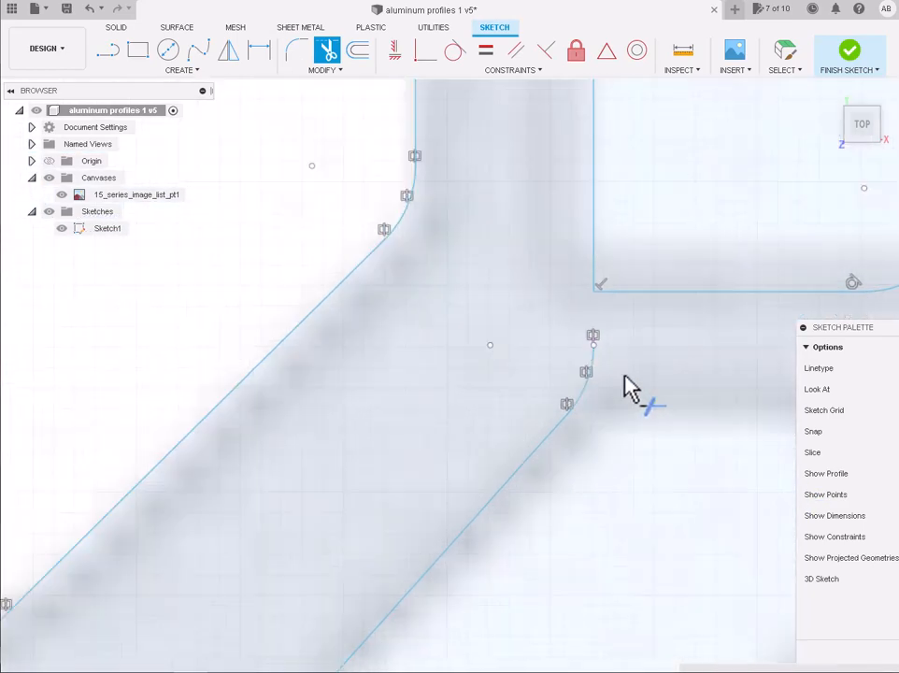
left_click(588, 376)
From the trimmed end of the diagonal arm, trace a horizontal line and a downward vertical line along the right hook's inner edge.
scroll(587, 378, "down", 2)
scroll(590, 378, "down", 2)
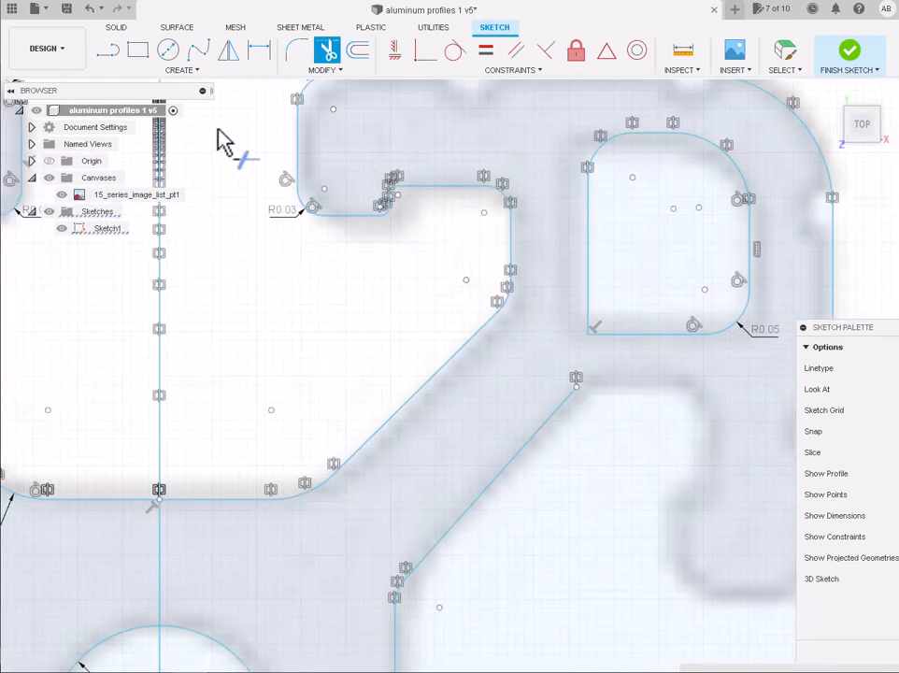
key("l")
left_click(575, 377)
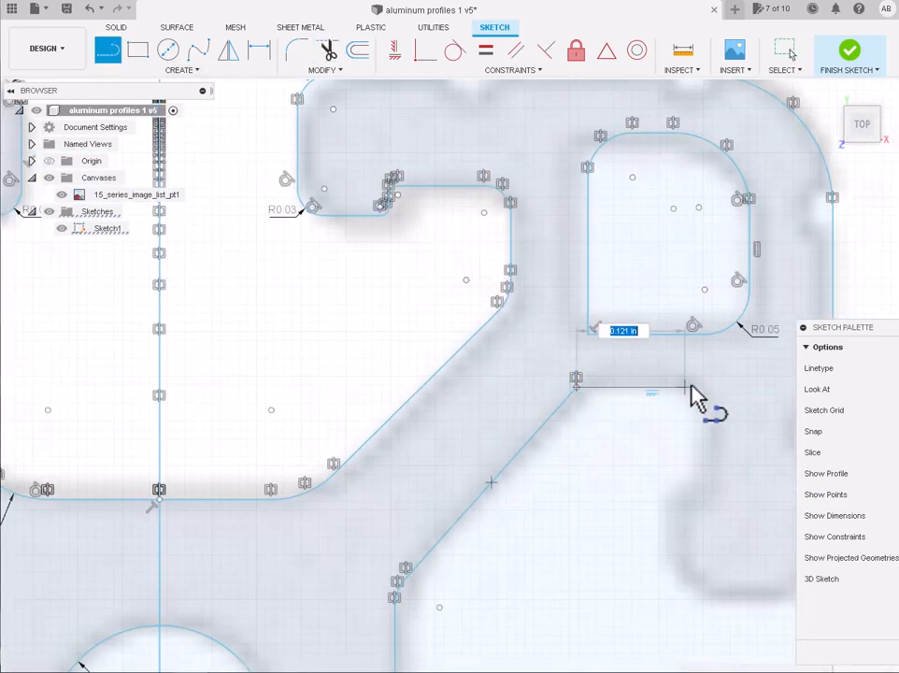
left_click(711, 387)
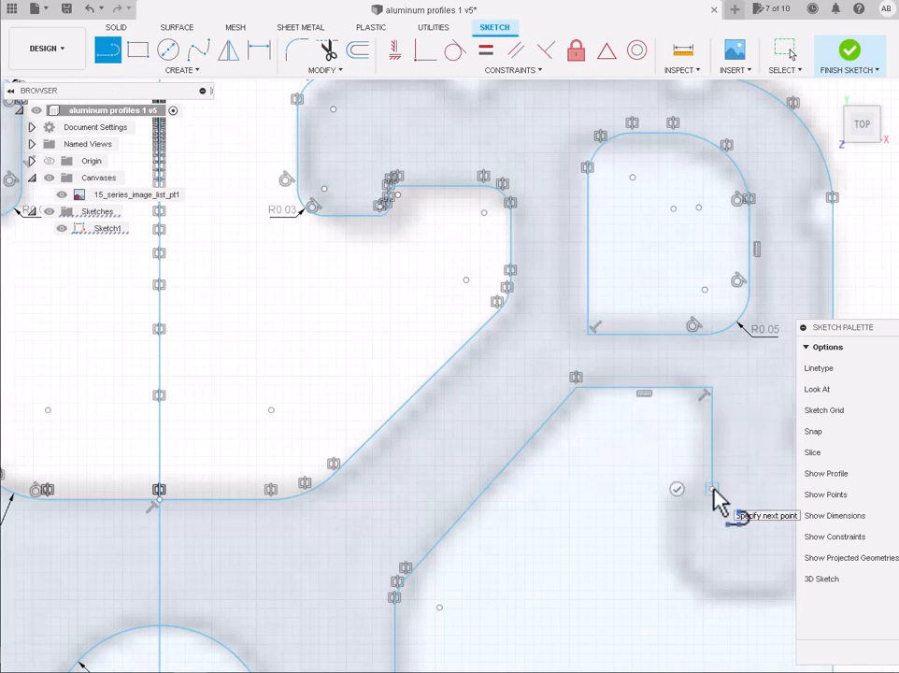
left_click(712, 487)
Continue the hook outline with a step about 0.04 in inward, a vertical line down, and a horizontal line to the outer edge.
scroll(674, 502, "up", 4)
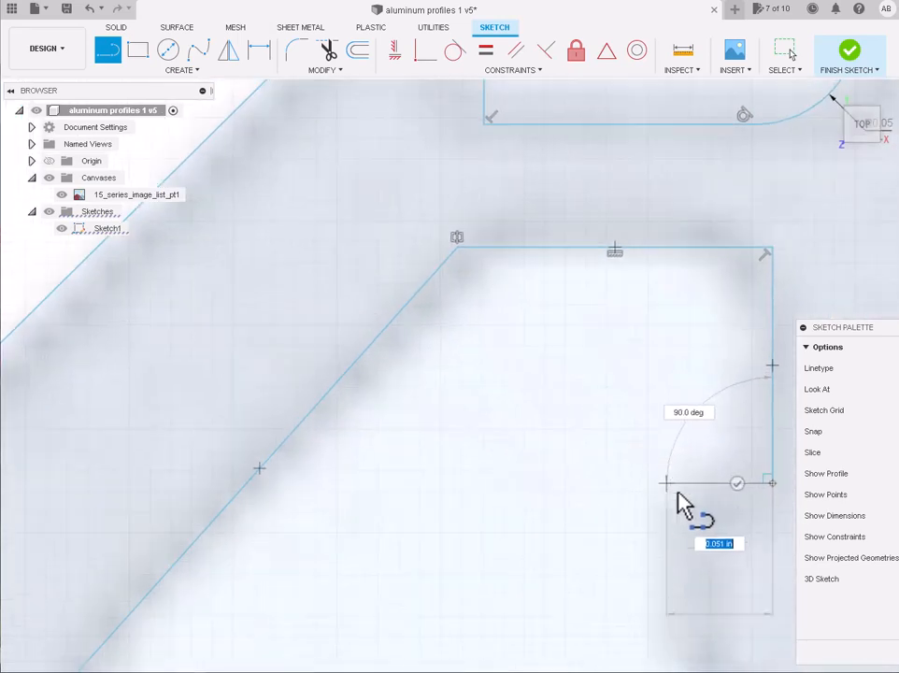
scroll(698, 492, "down", 2)
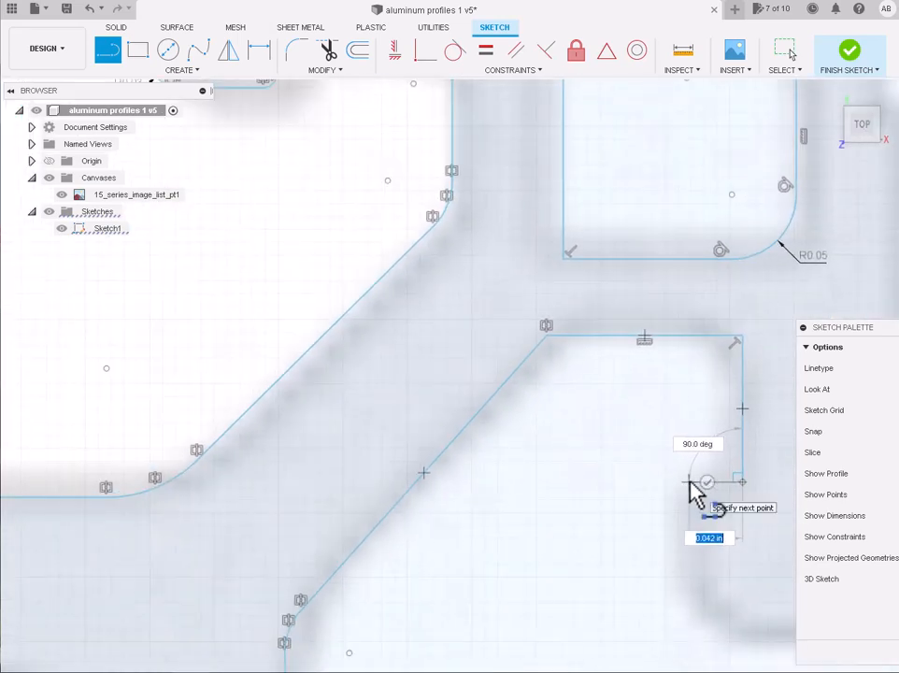
scroll(696, 491, "down", 4)
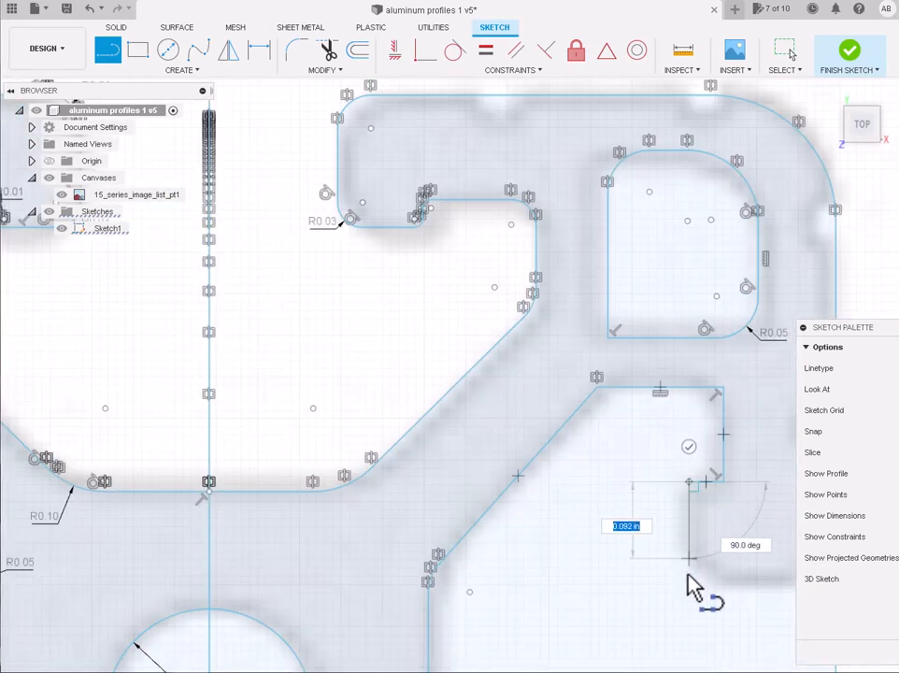
scroll(691, 593, "down", 5)
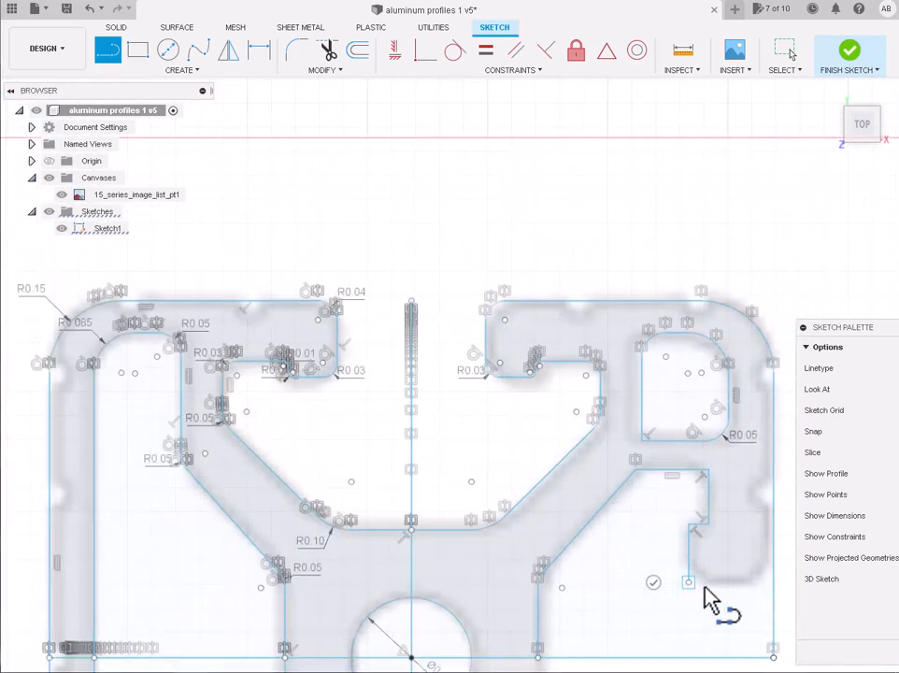
left_click(692, 587)
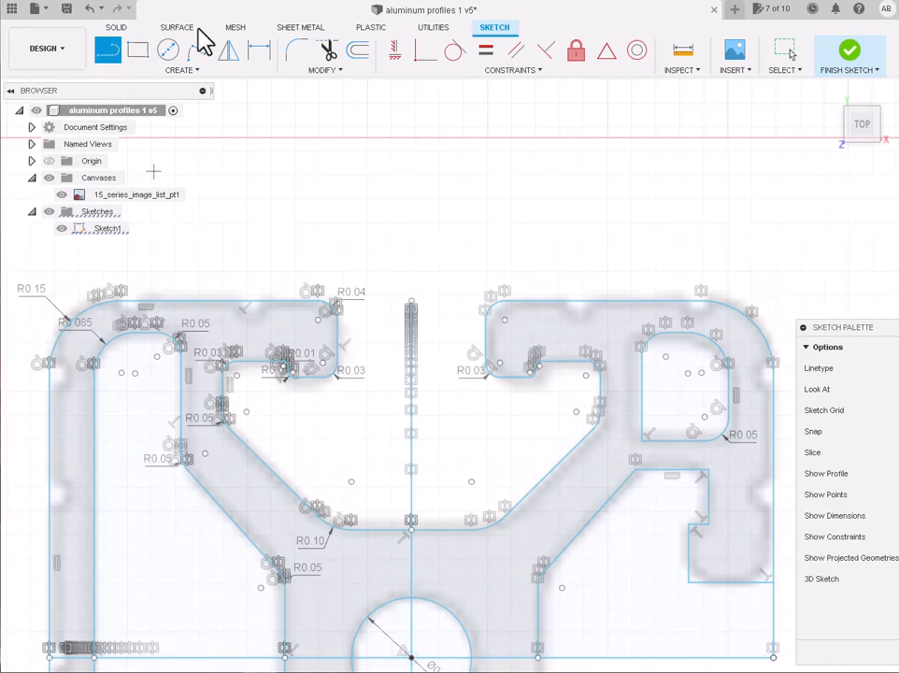
Fillet the lower inner corner of the right hook with a 0.03 in radius.
scroll(235, 30, "down", 1)
scroll(689, 579, "up", 1)
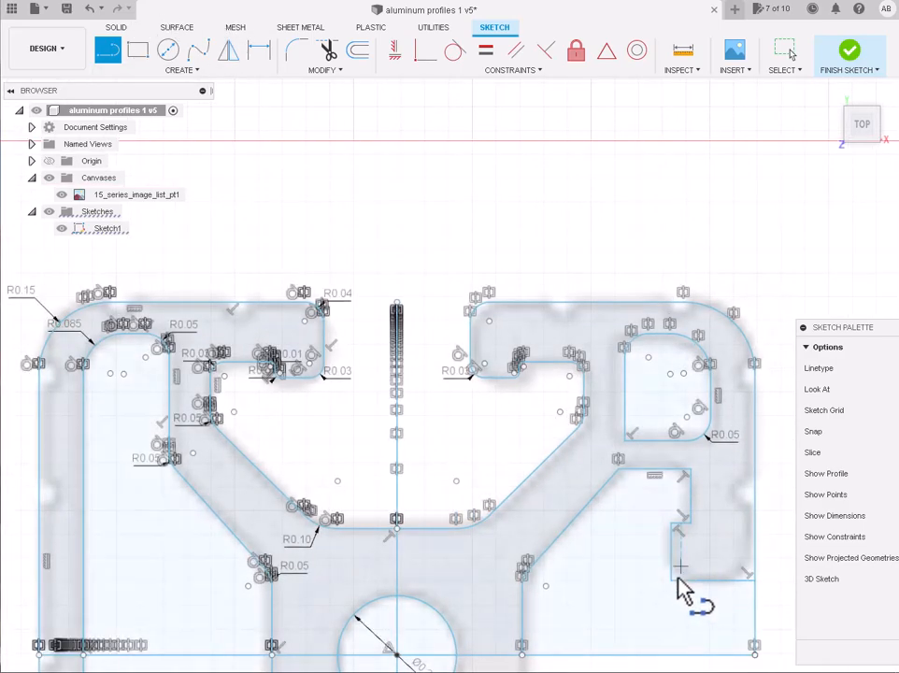
left_click(296, 49)
left_click(671, 579)
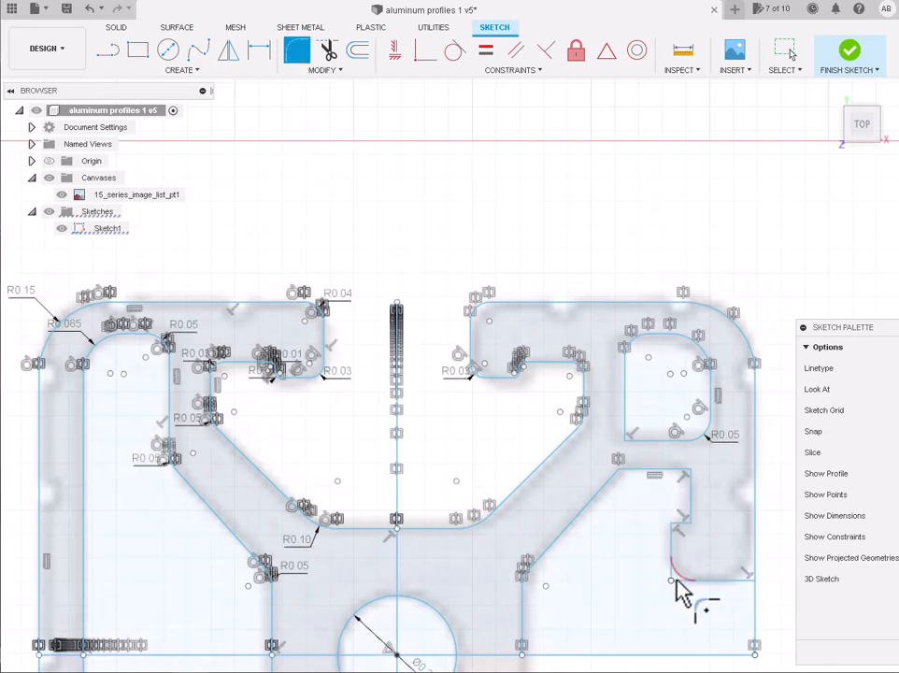
key("Return")
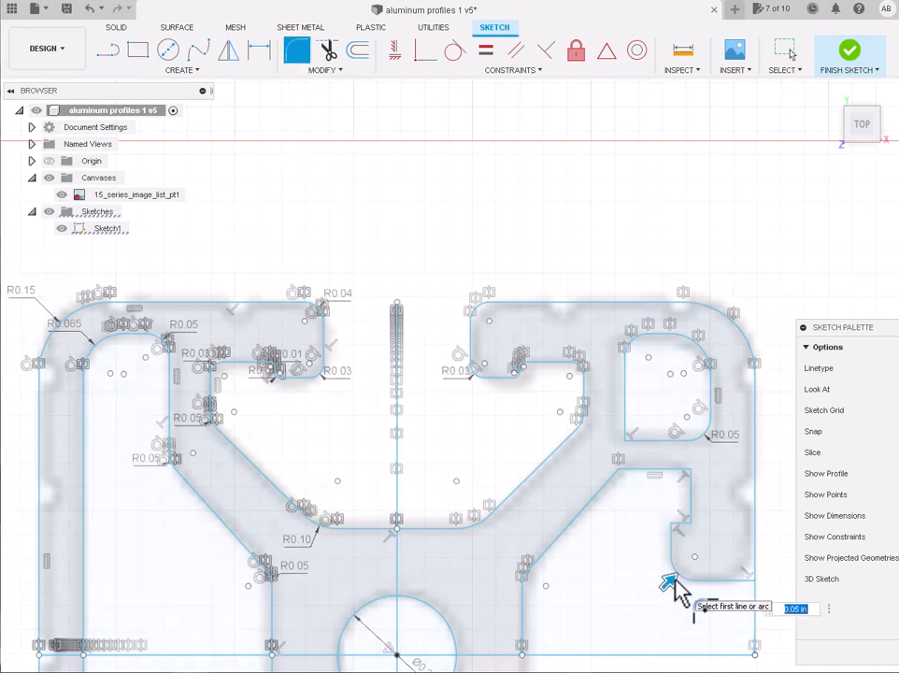
left_click(674, 583)
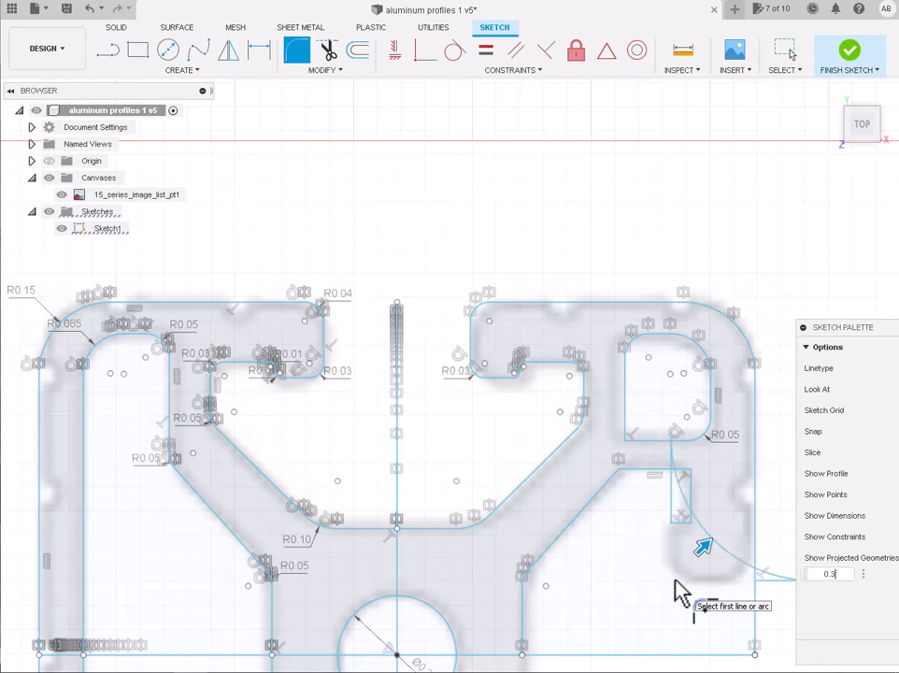
key("Return")
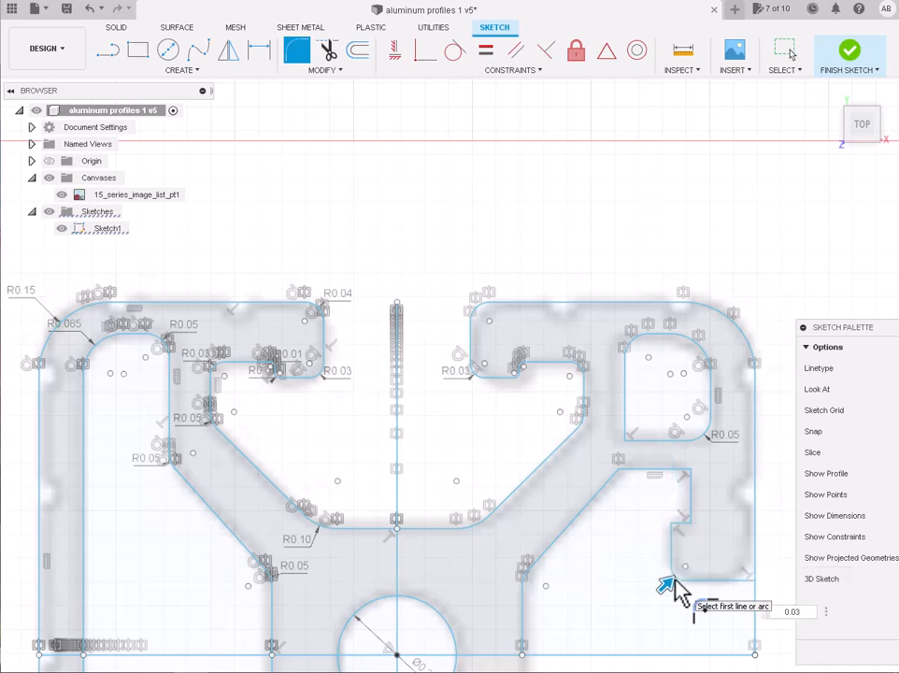
Trim the outer vertical line below the right hook and fillet the hook's lower outer corner with a 0.04 in radius.
left_click(326, 52)
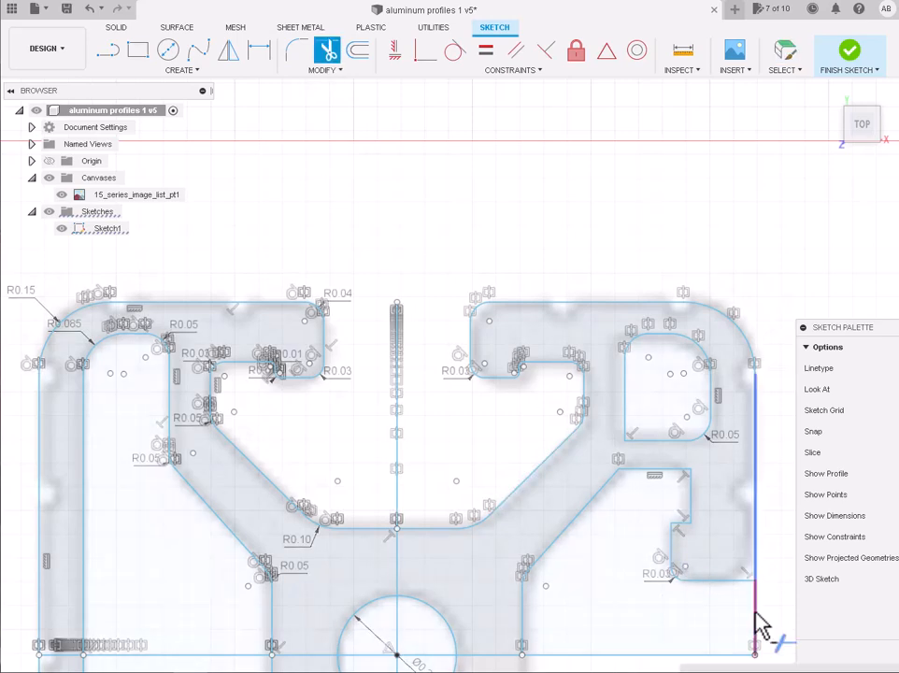
left_click(754, 612)
left_click(297, 52)
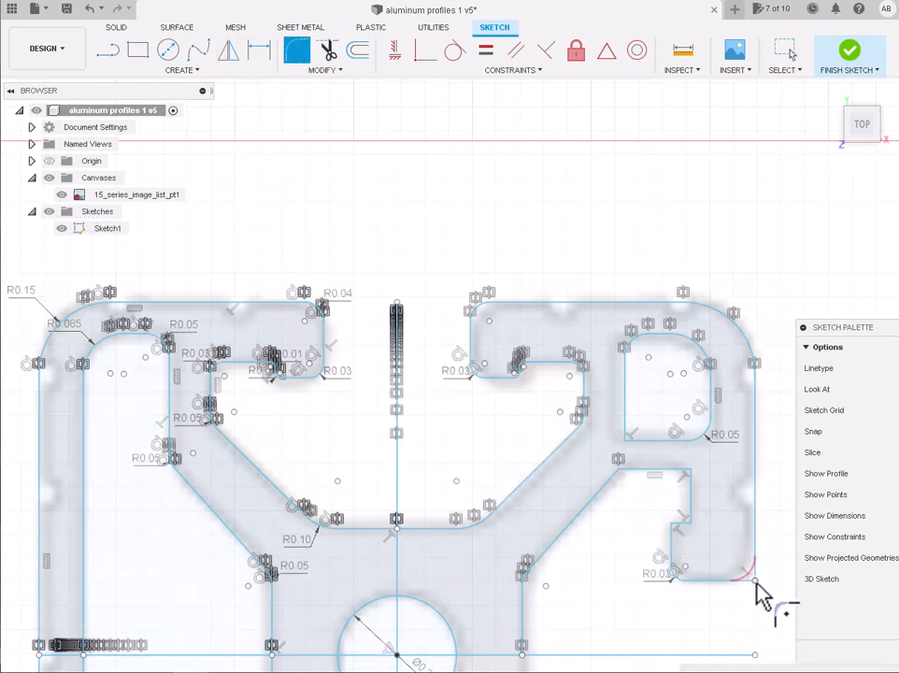
left_click(754, 580)
type("0.03")
key("Return")
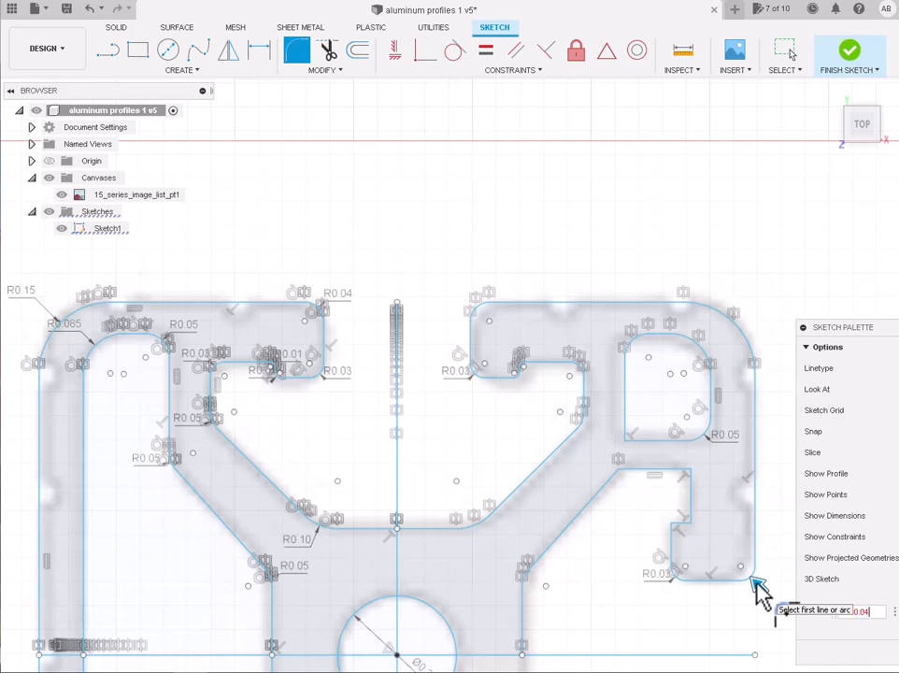
key("Escape")
Mirror the upper-right quadrant's geometry about the horizontal centre line to form the lower-right quadrant of the 1503 profile.
scroll(476, 304, "down", 3)
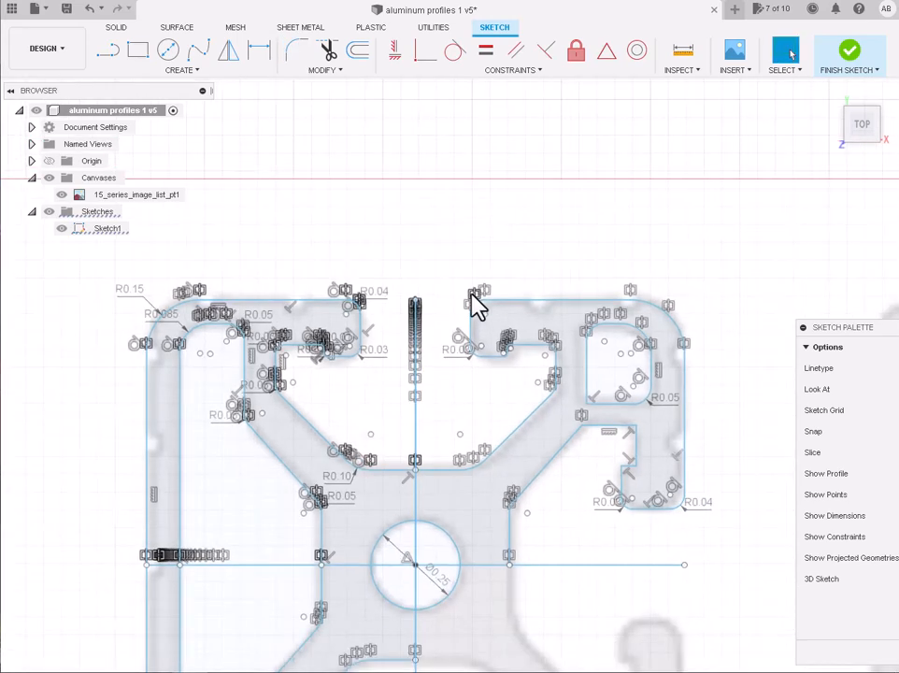
mouse_move(425, 242)
left_mouse_down()
mouse_move(563, 466)
mouse_move(703, 502)
left_mouse_up()
mouse_move(780, 274)
left_mouse_down()
mouse_move(483, 514)
mouse_move(457, 512)
left_mouse_up()
scroll(635, 326, "down", 3)
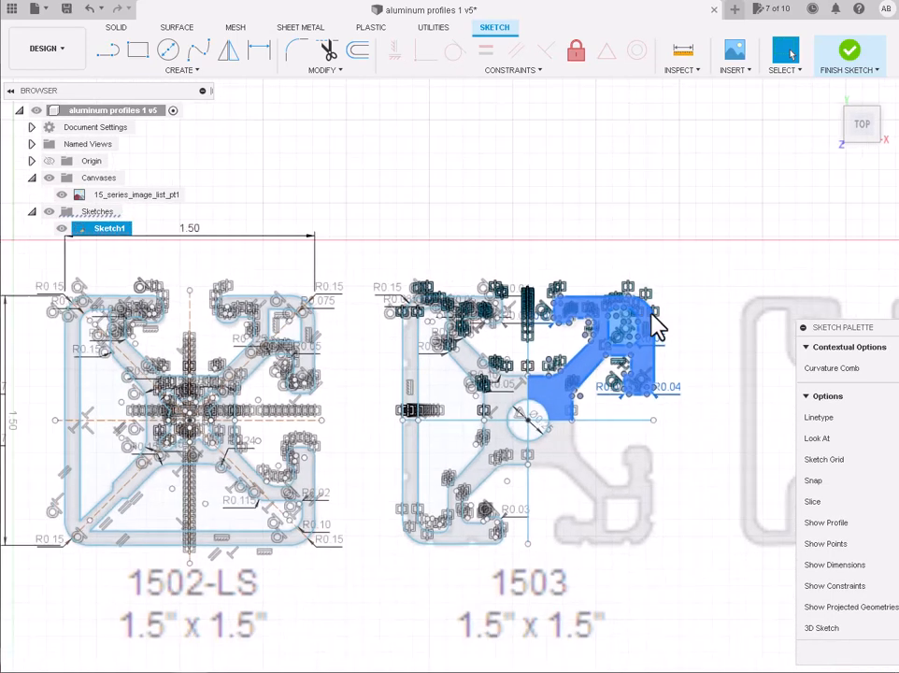
scroll(607, 523, "up", 2)
left_click(230, 52)
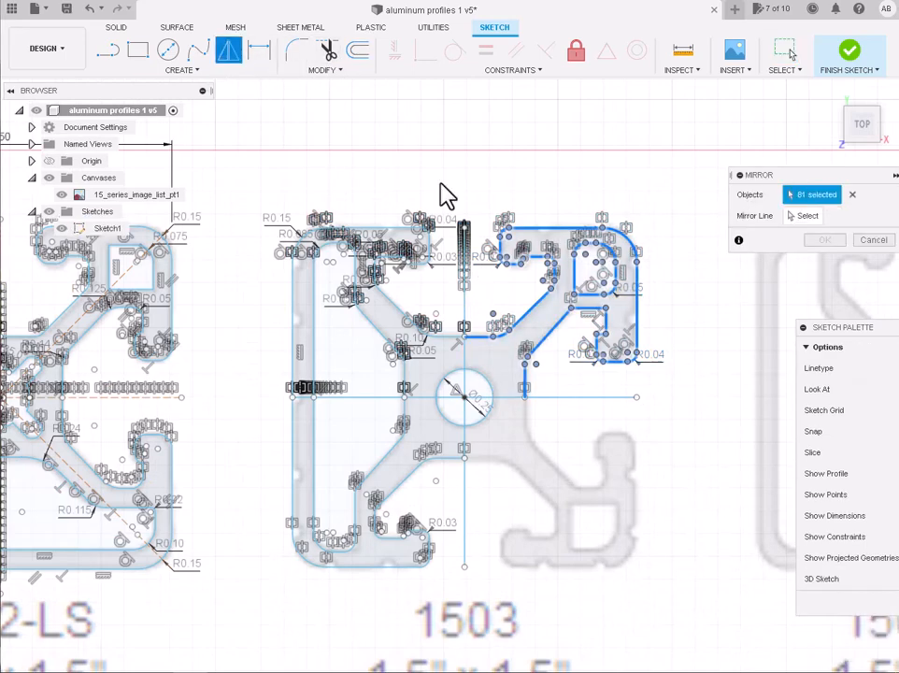
left_click(795, 216)
left_click(570, 399)
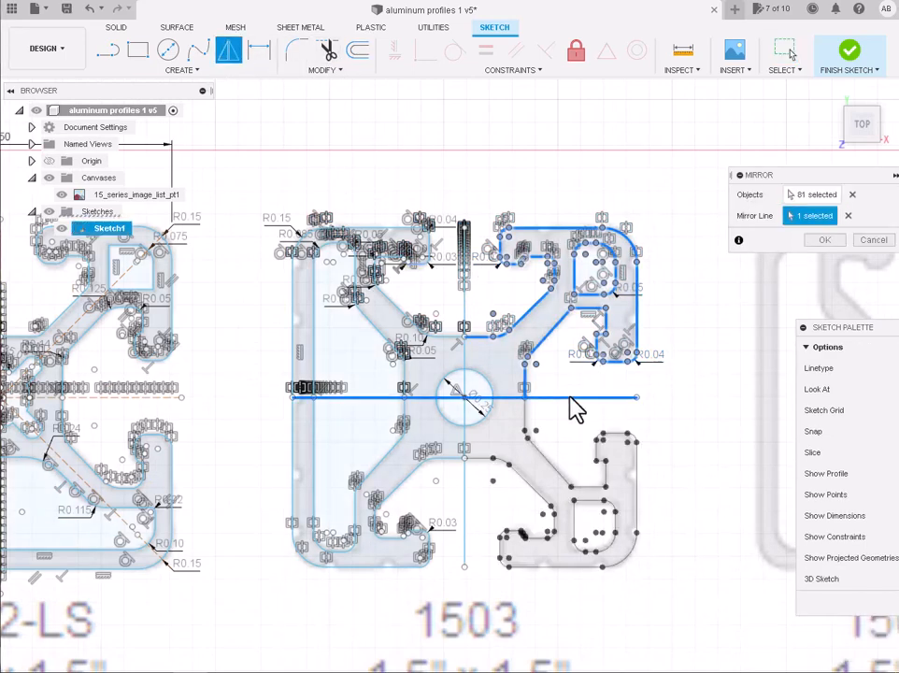
key("Return")
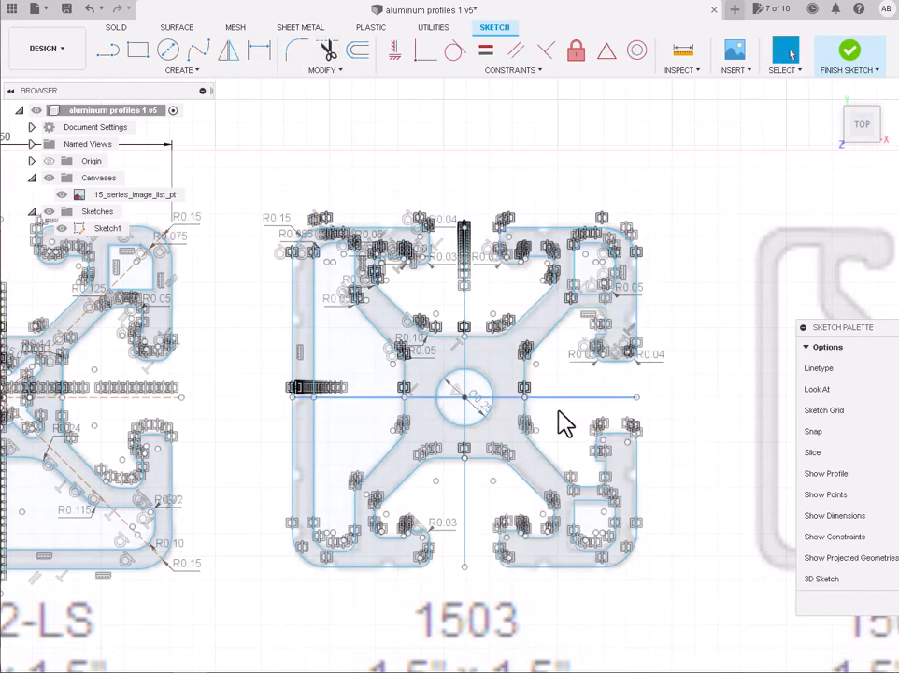
Delete the horizontal and vertical centre lines of the 1503 profile and finish the sketch.
key("Delete")
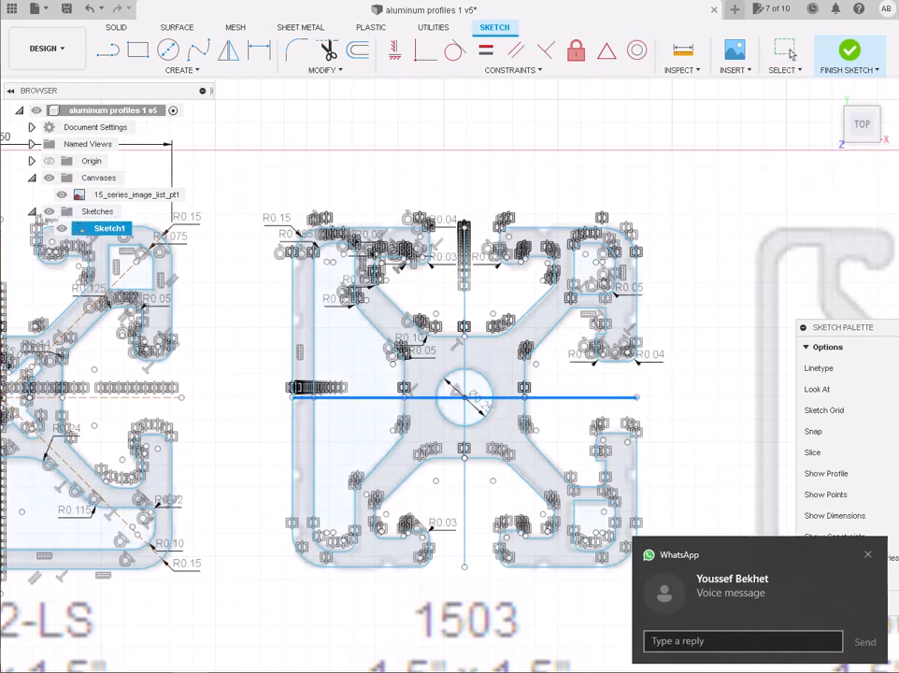
left_click(866, 555)
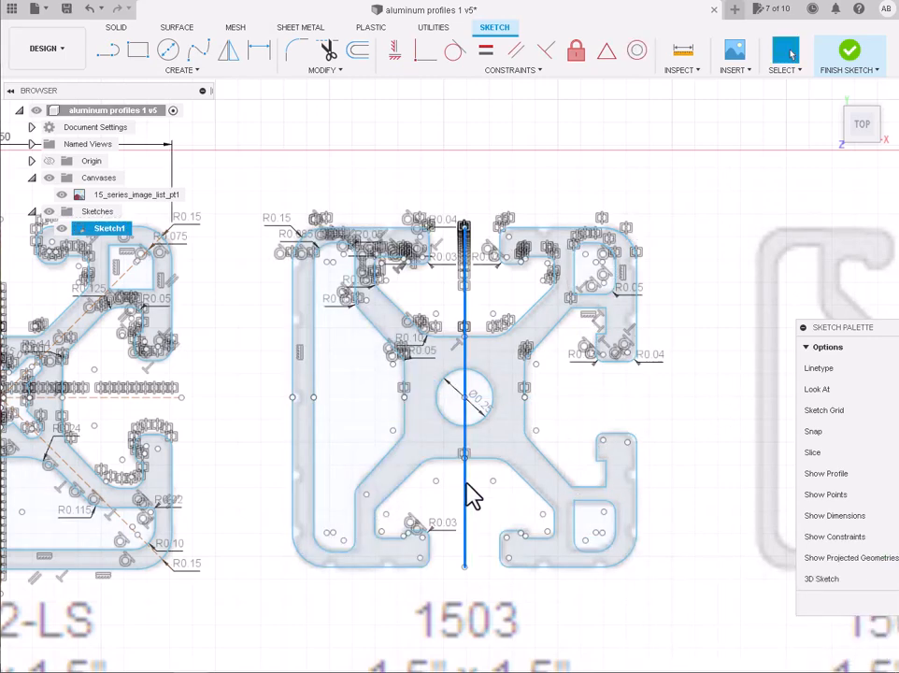
key("Delete")
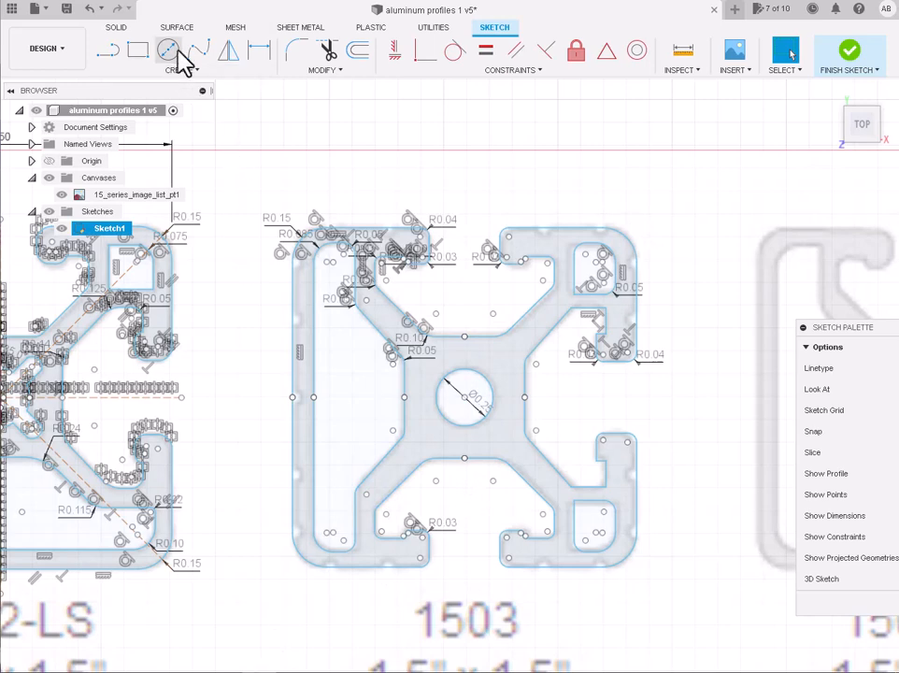
left_click(852, 58)
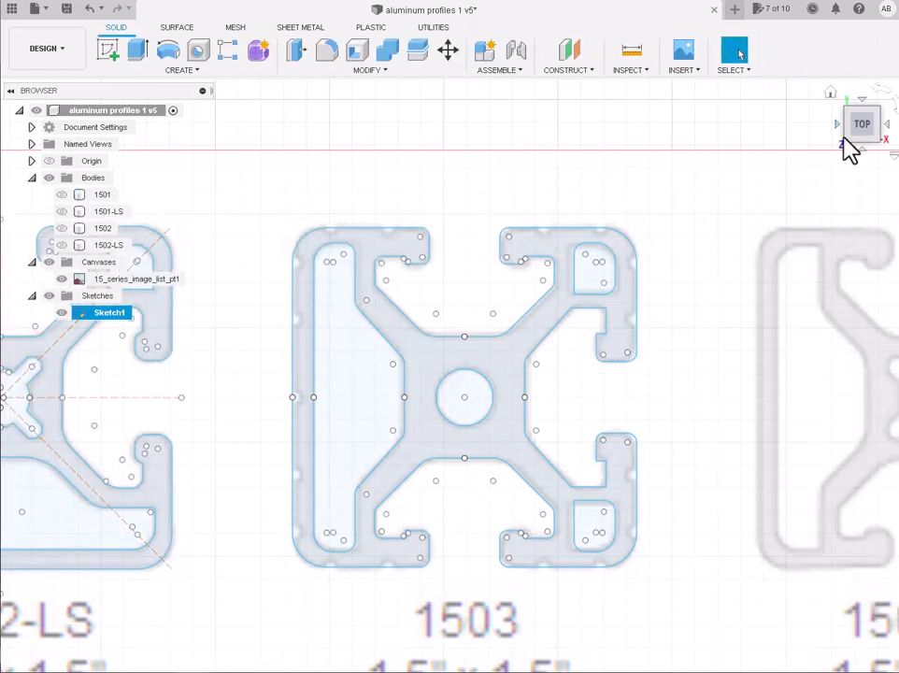
Extrude the 1503 profile, without its cavities and centre hole, 2 in as a new body.
left_click(829, 94)
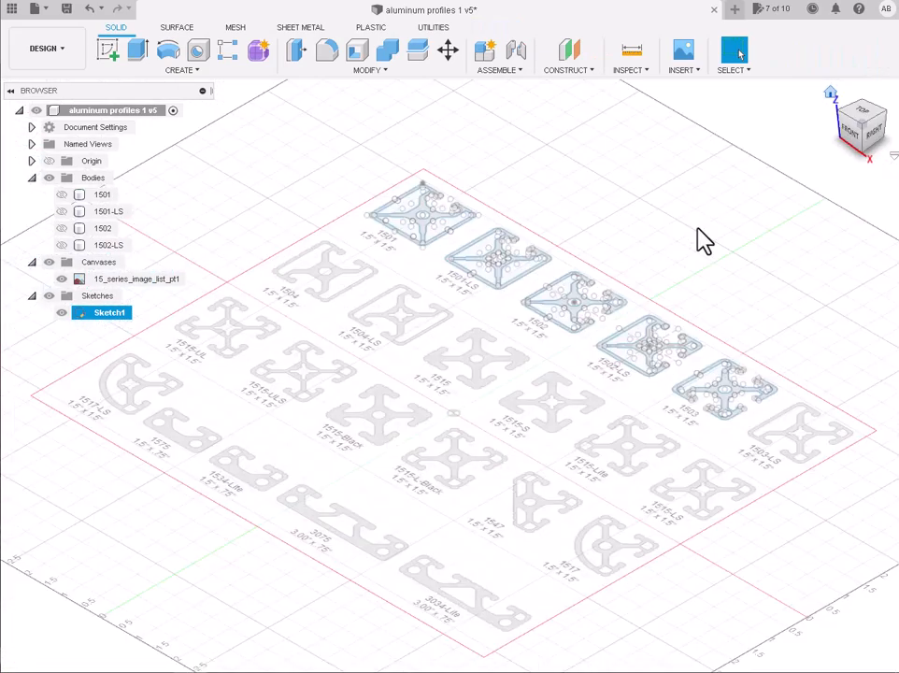
scroll(759, 401, "up", 6)
left_click(681, 383)
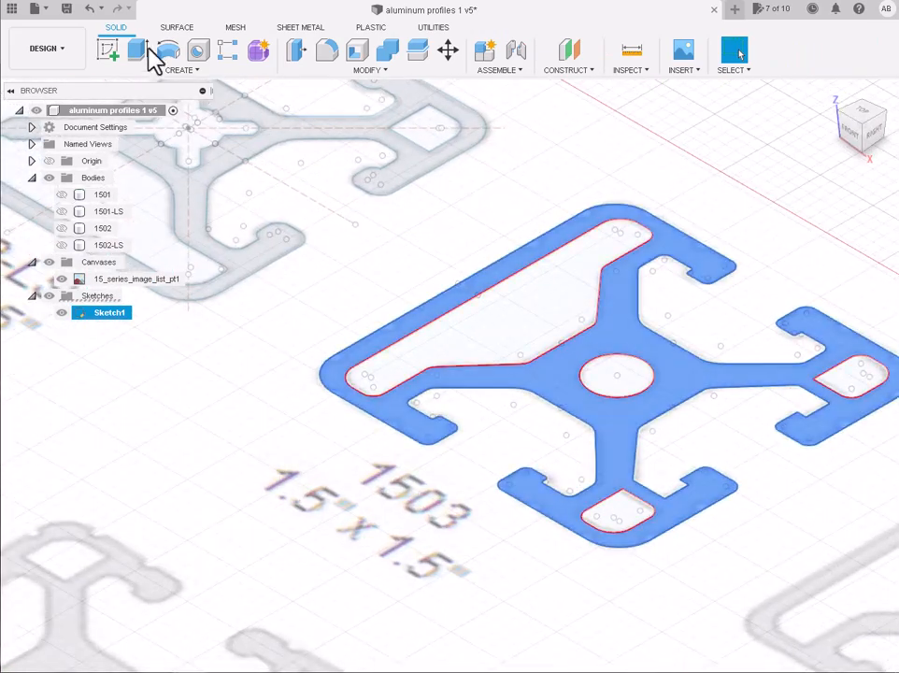
left_click(137, 50)
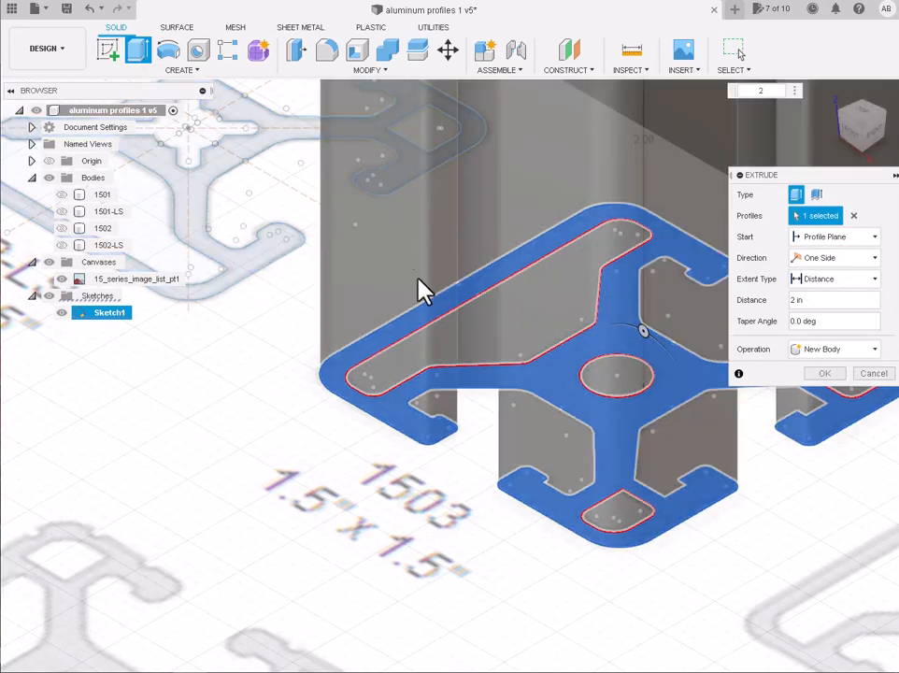
scroll(421, 291, "down", 6)
scroll(475, 170, "up", 4)
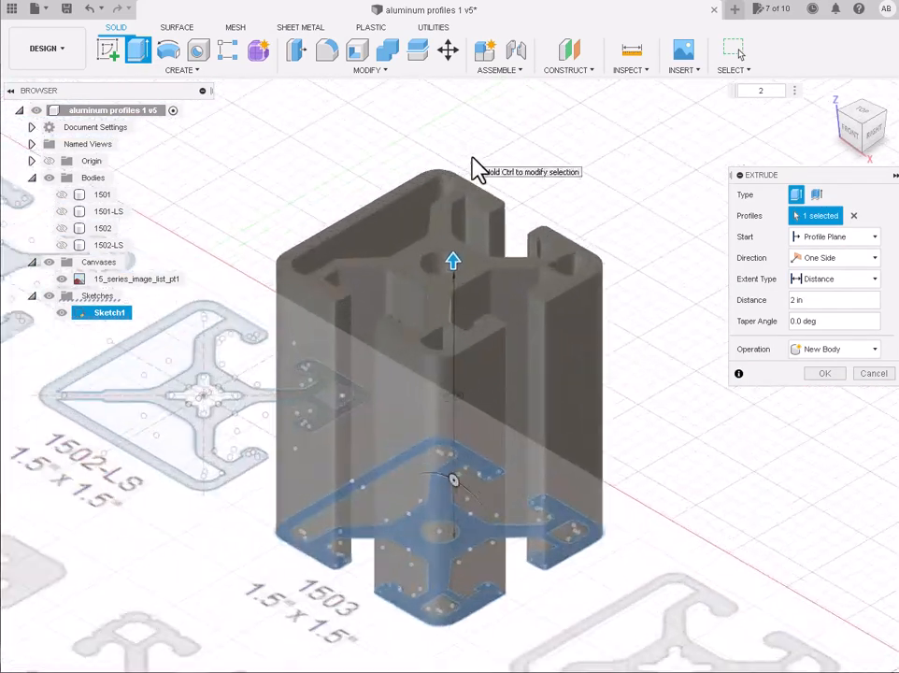
key("Return")
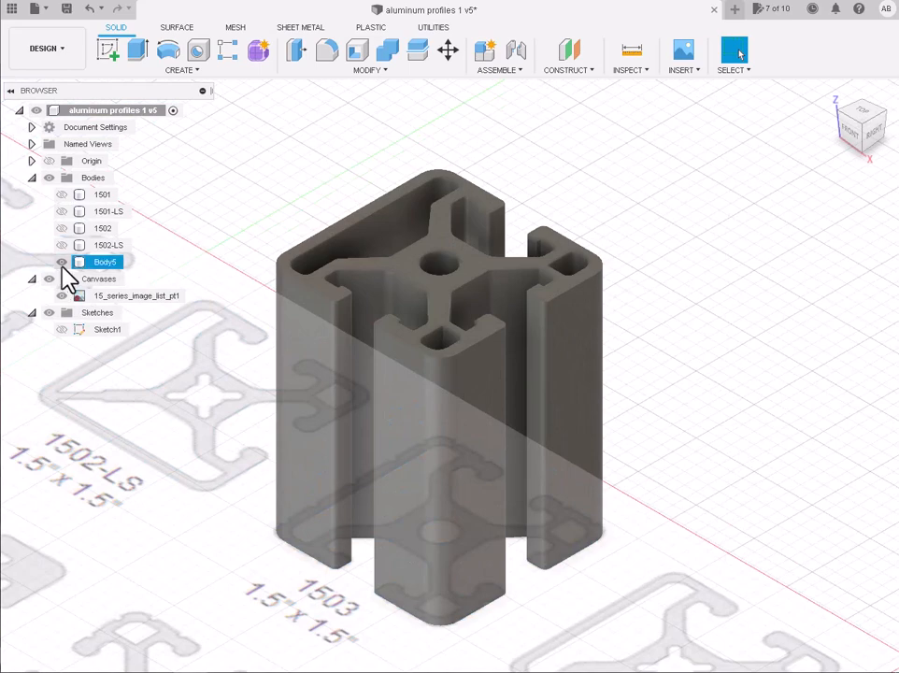
Rename the newly extruded body 1503 and hide the canvases.
double_click(105, 262)
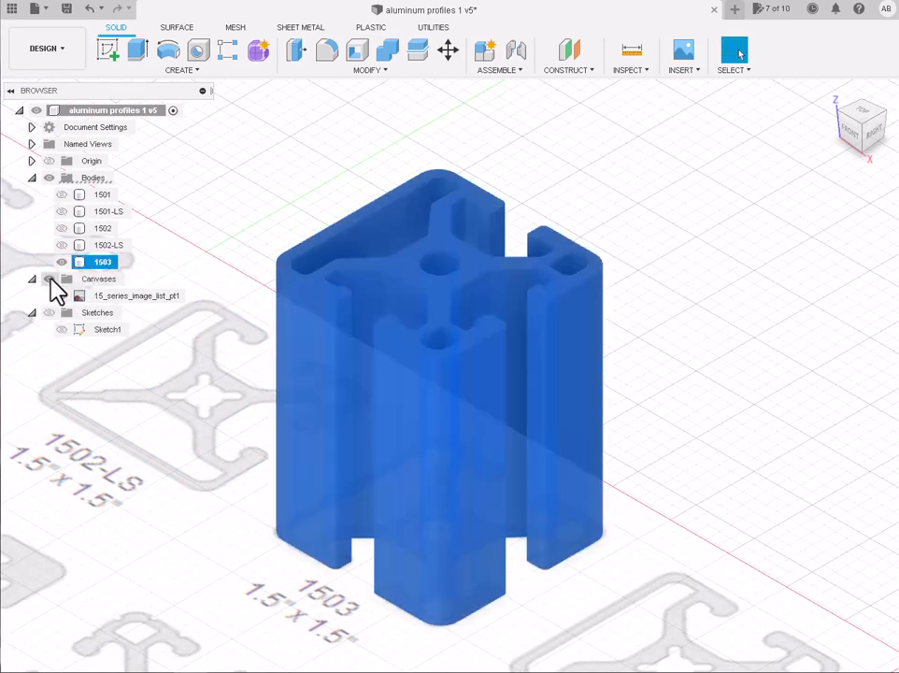
left_click(48, 278)
left_click(764, 389)
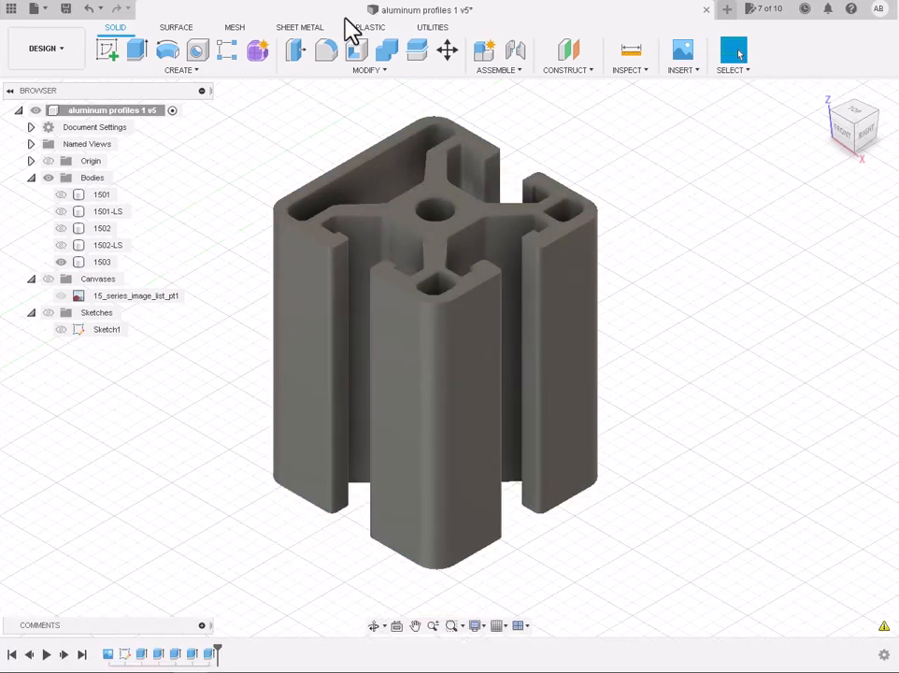
left_click(369, 216)
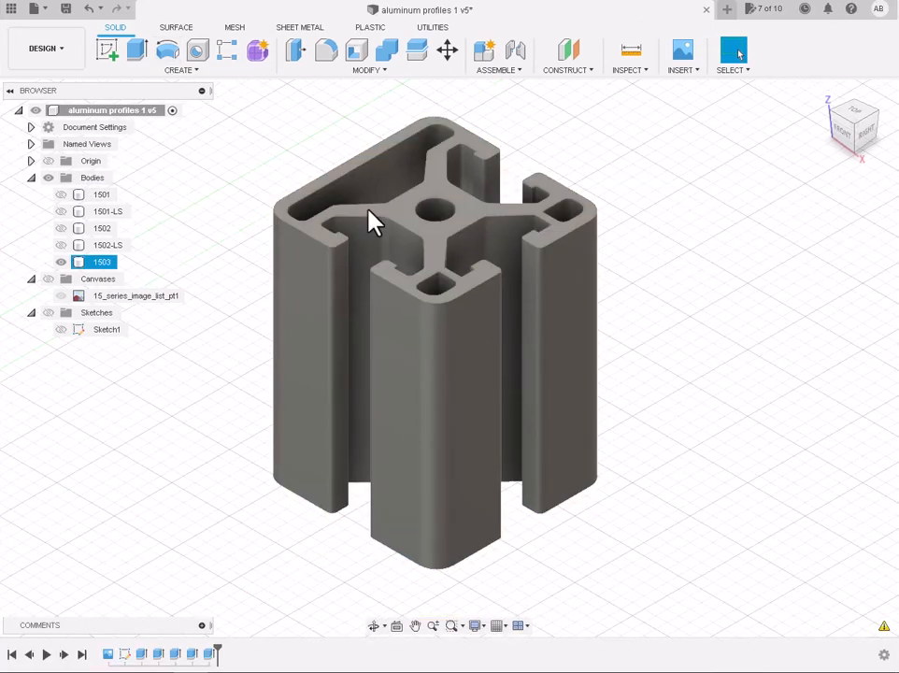
left_click(373, 625)
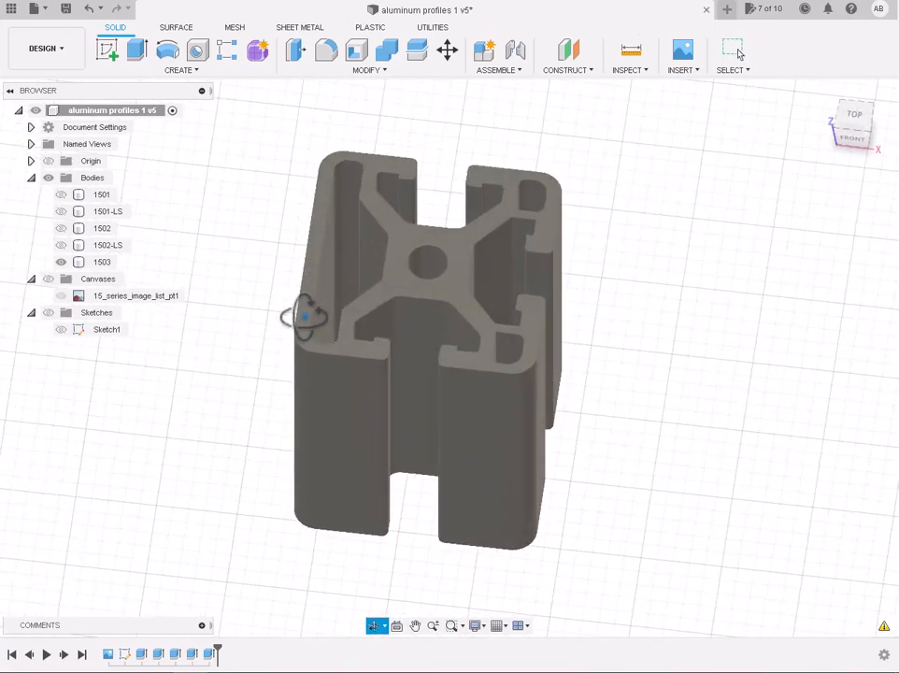